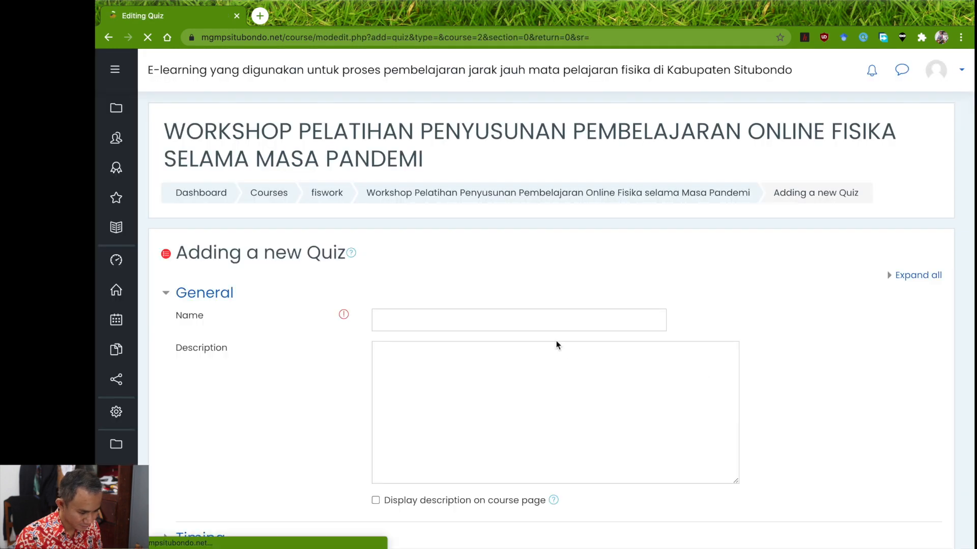
- Name the new quiz "Quarter test" and save it, returning to the course page
left_click(536, 318)
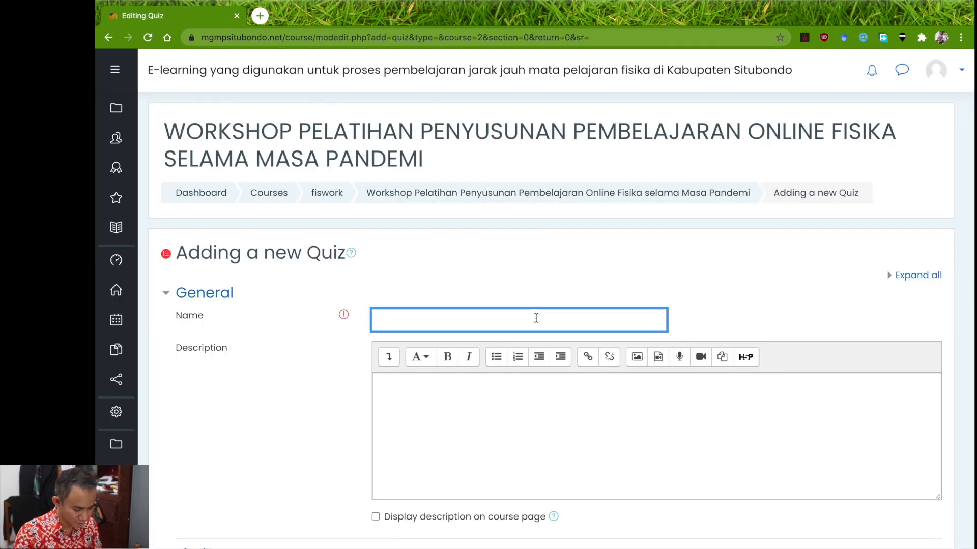
type("quarter")
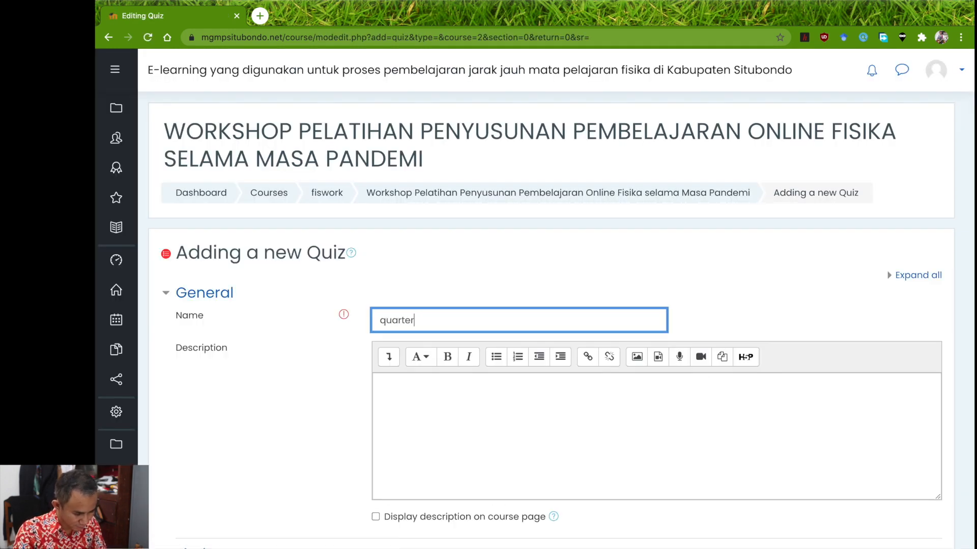
type(" test")
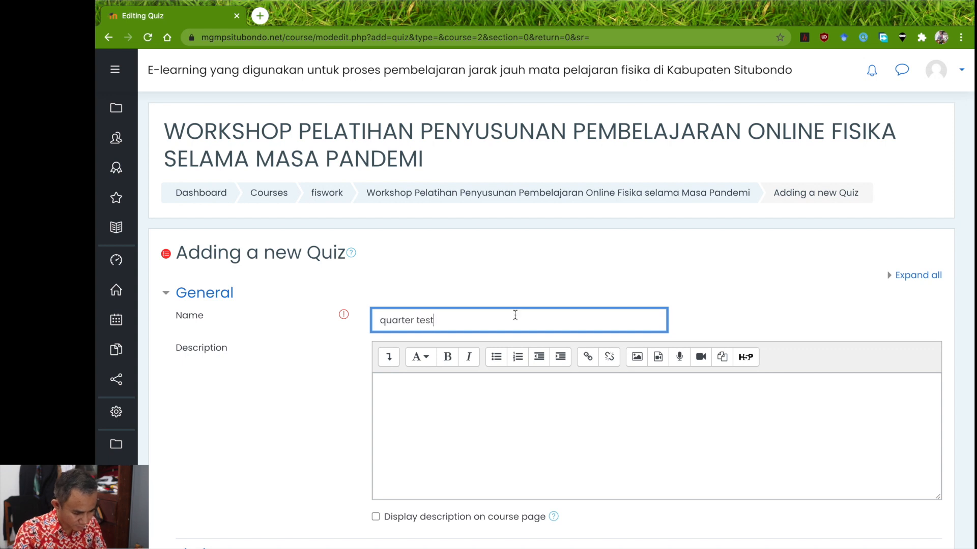
left_click(385, 320)
key("BackSpace")
type("Q")
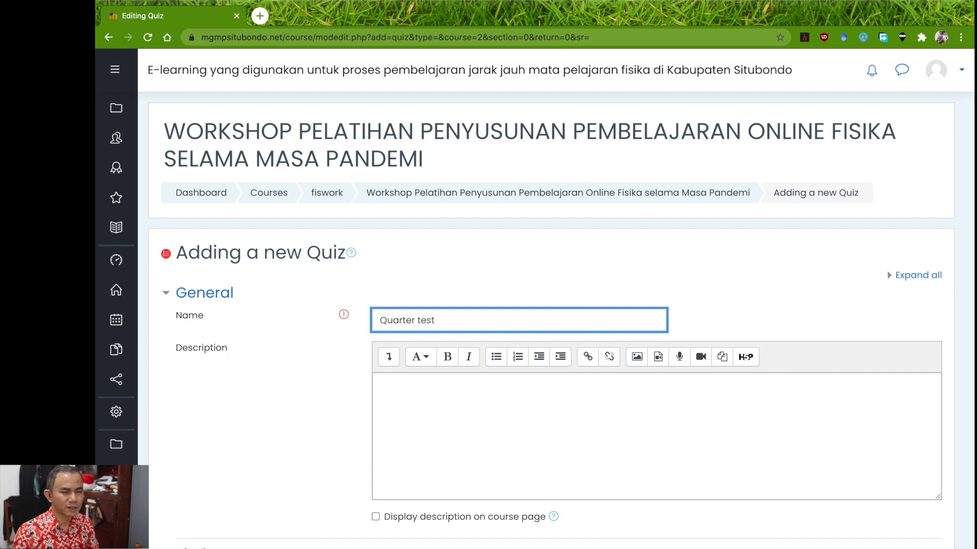
left_click(758, 338)
scroll(709, 399, "down", 5)
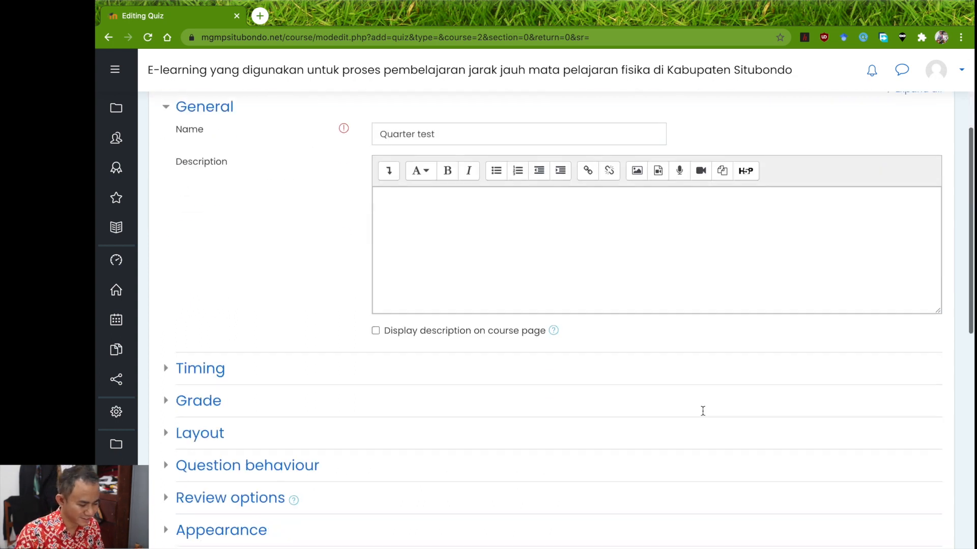
scroll(470, 344, "down", 10)
left_click(464, 309)
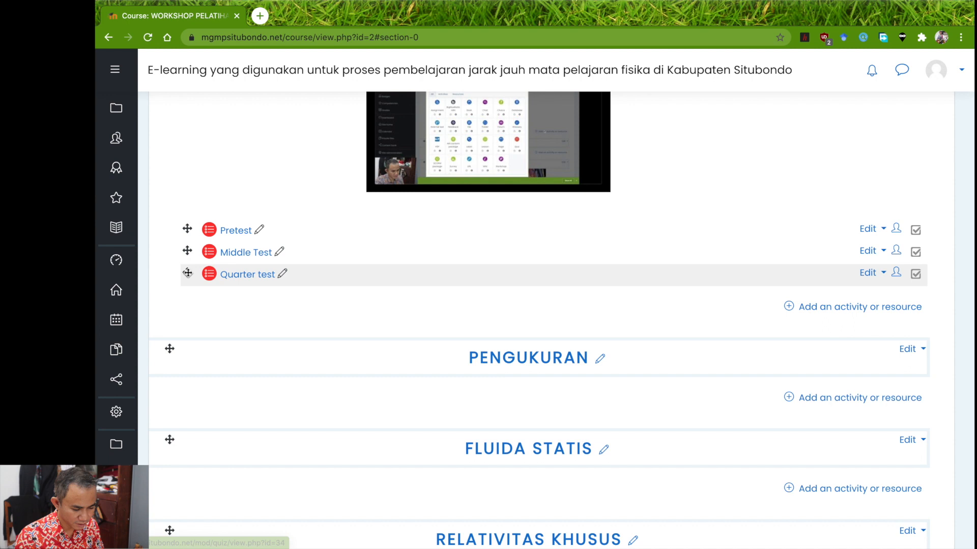
- Move the Quarter test quiz above Middle Test in the course and open its question editing page
left_click_drag(188, 273, 188, 253)
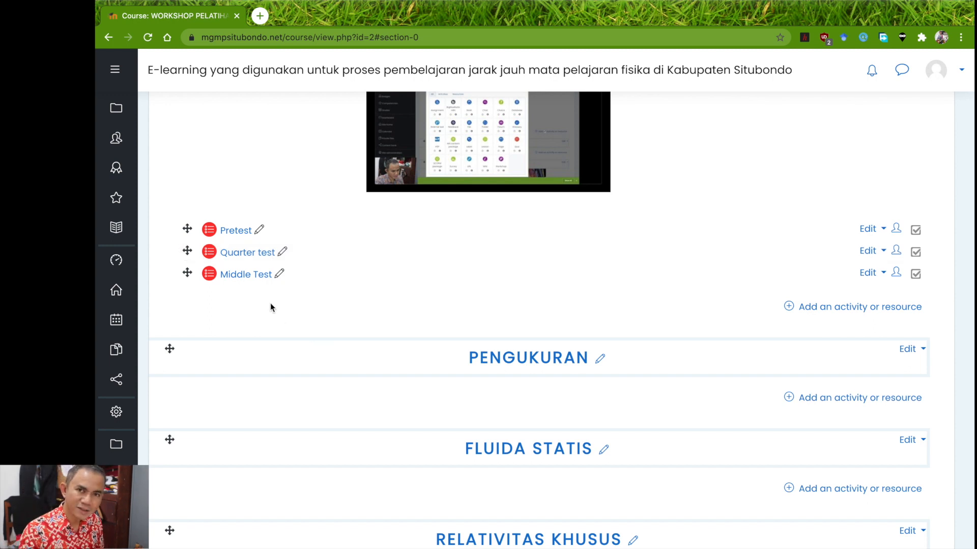
left_click(253, 254)
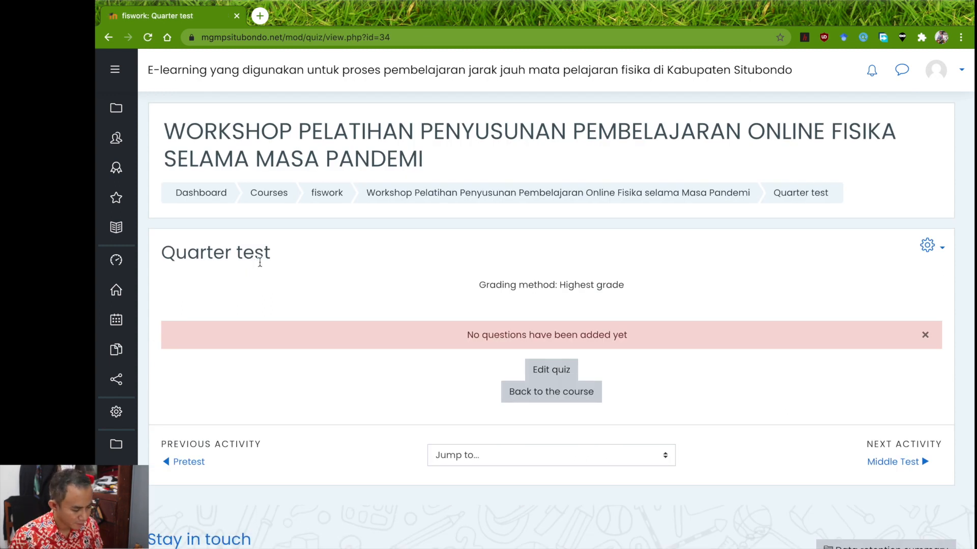
left_click(558, 371)
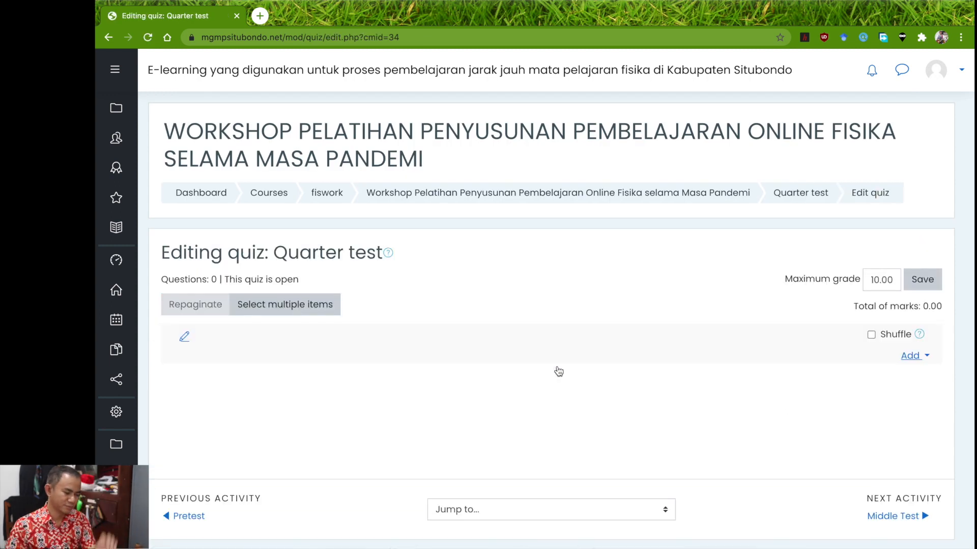
left_click(911, 357)
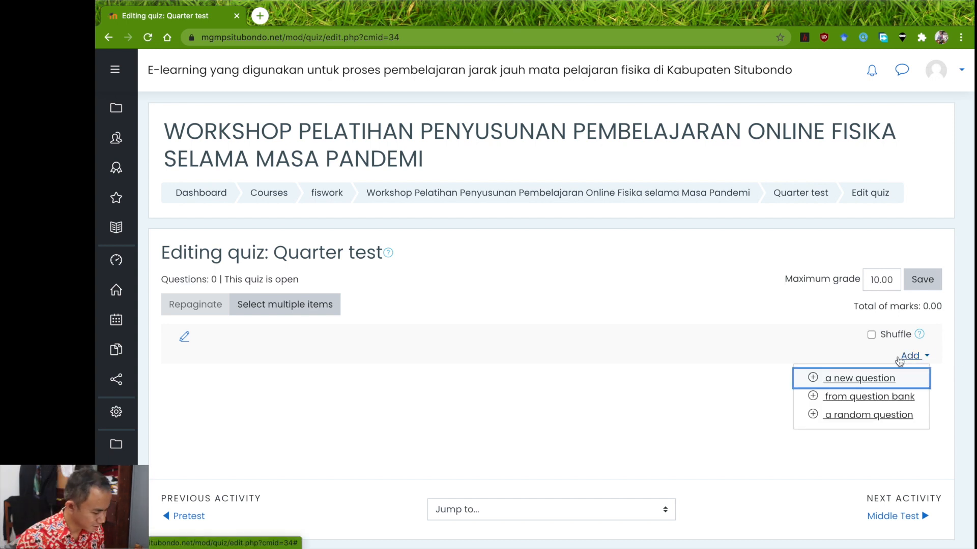
left_click(857, 399)
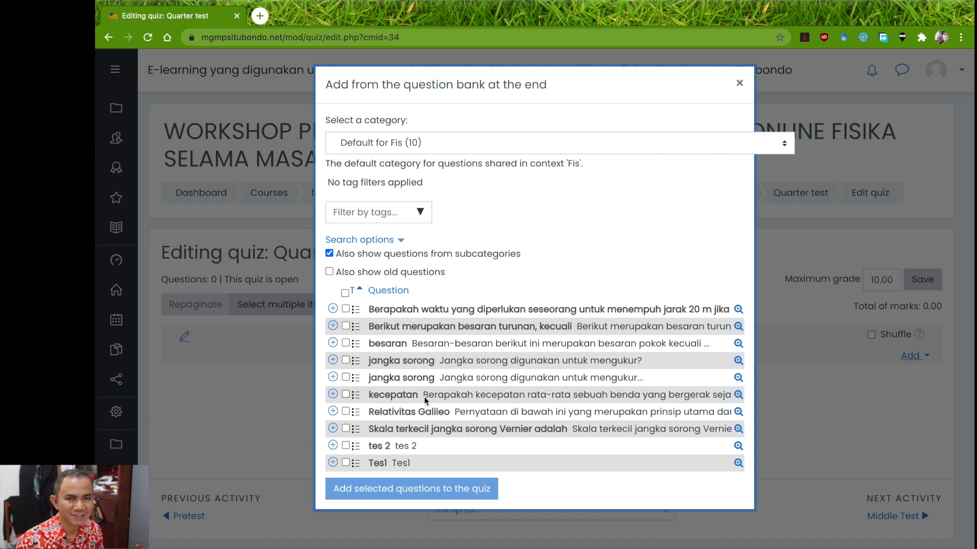
left_click(739, 82)
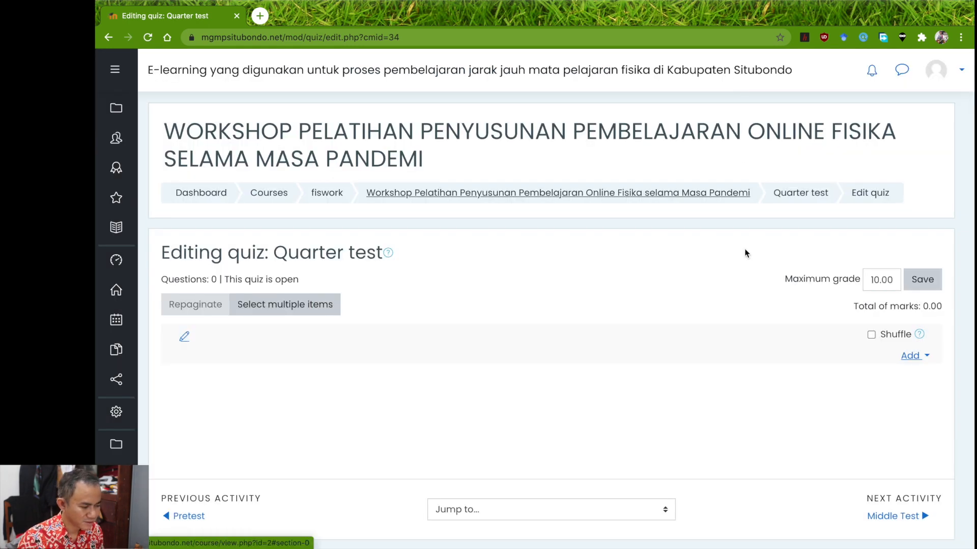
- Add a new short answer question to the quiz and name it "kecepatan"
left_click(912, 357)
left_click(856, 378)
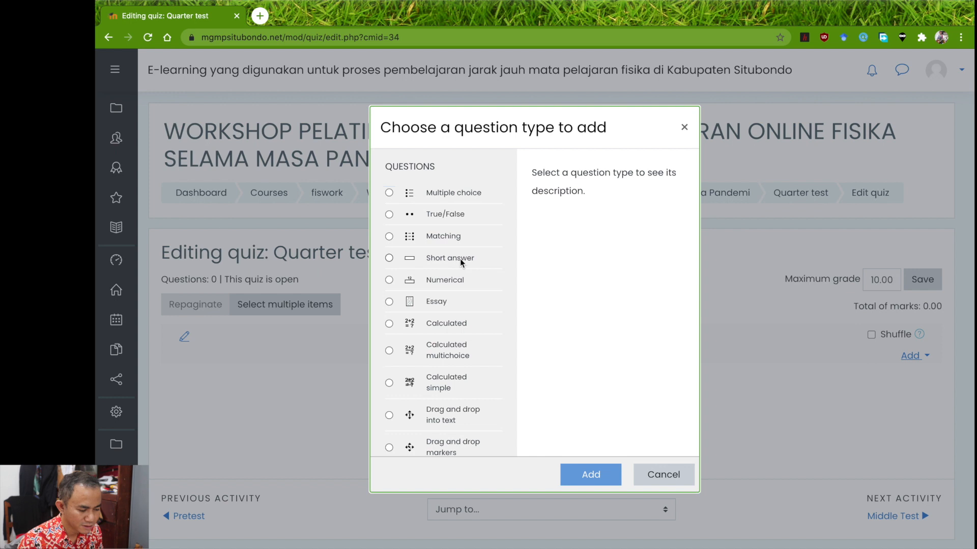
left_click(389, 258)
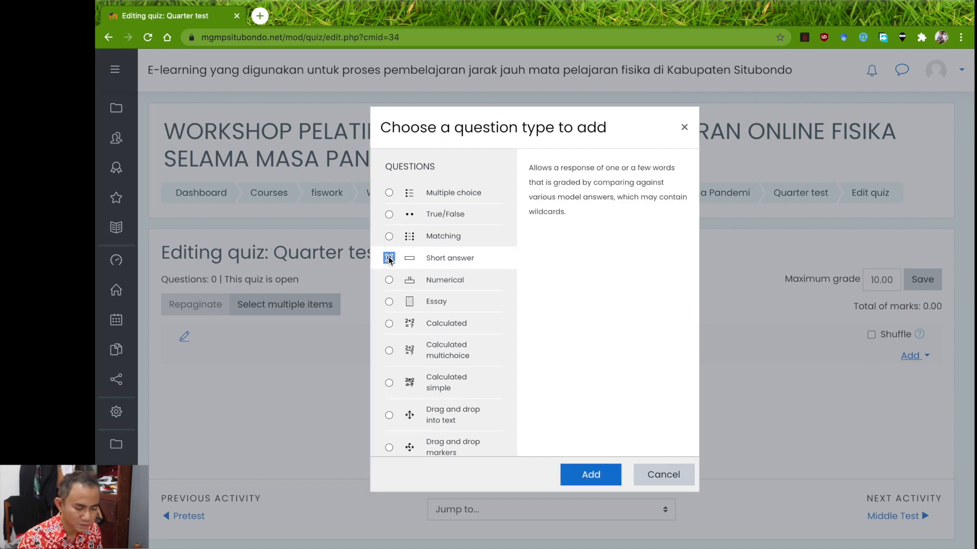
left_click(588, 475)
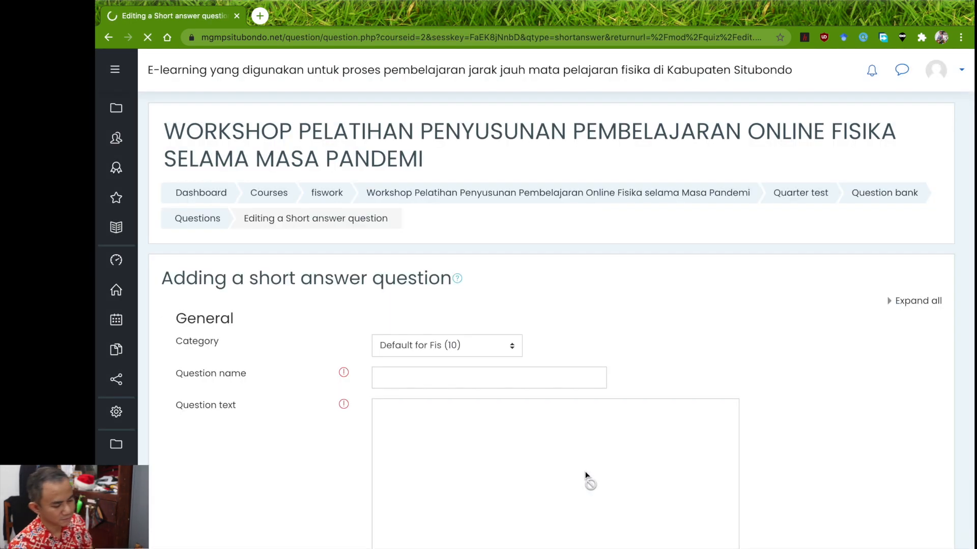
left_click(438, 379)
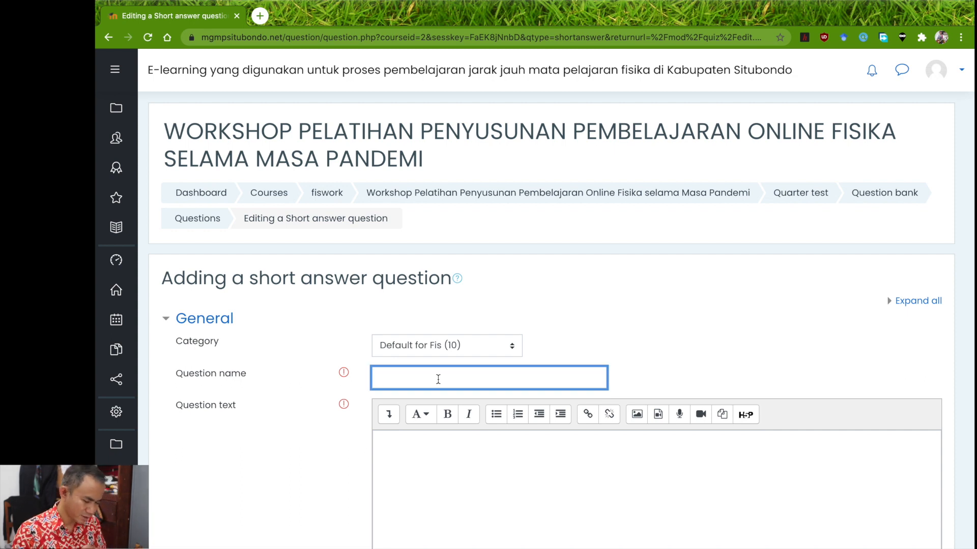
type("kecepatan")
- Begin the question text with "Berapakah kecepatan rata"
left_click(416, 458)
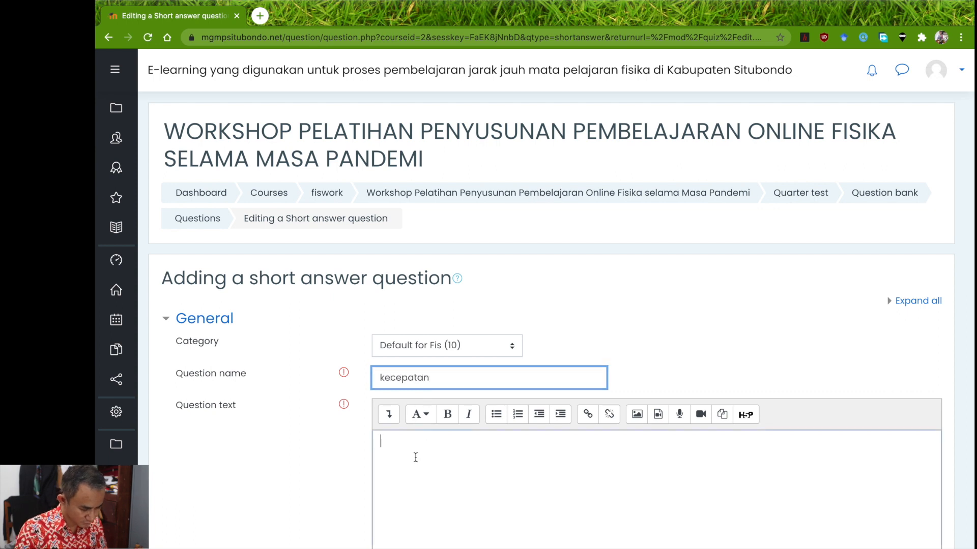
scroll(415, 457, "down", 2)
type("Berepa")
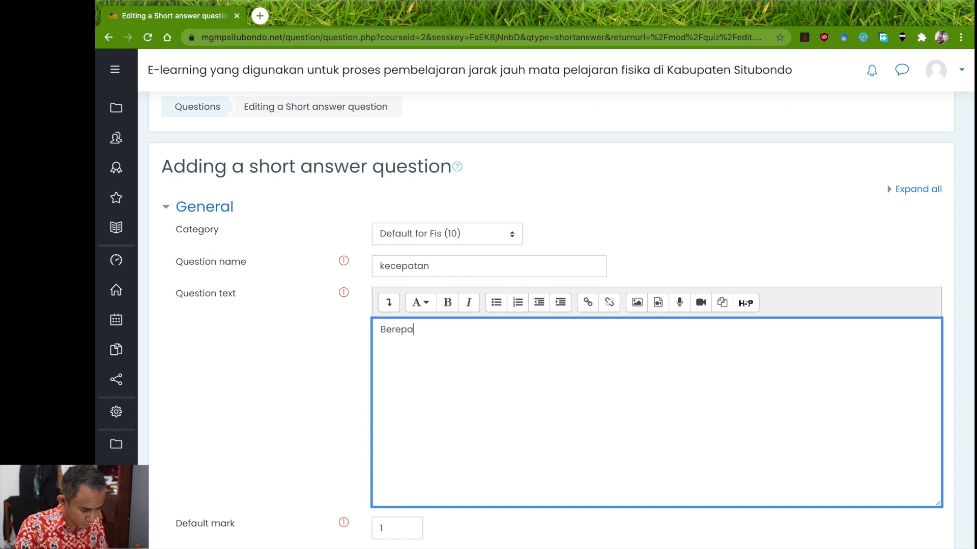
key("BackSpace")
key("BackSpace")
key("BackSpace")
type("apakah kecepatan rata")
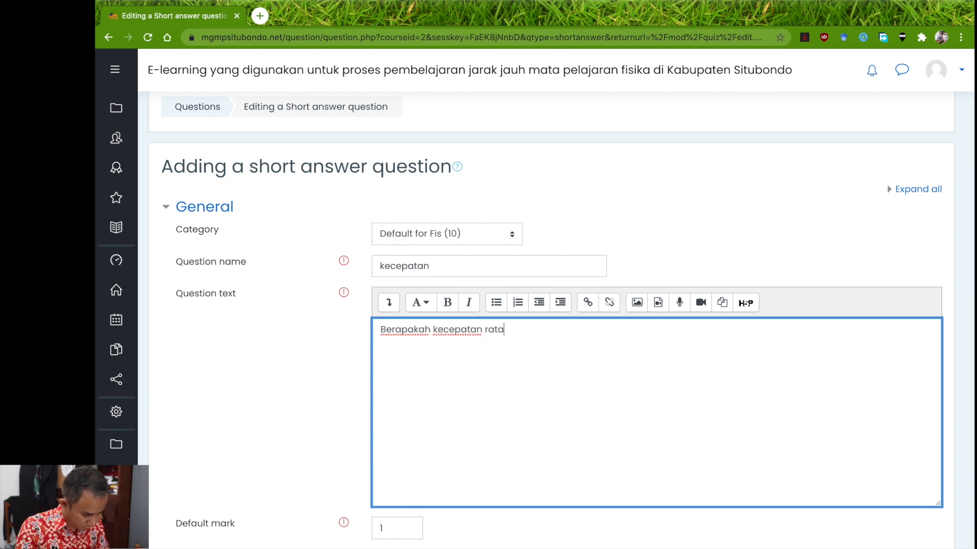
type("/")
key("BackSpace")
- Reword the opening of the question text to "Kecepatan rata-rata"
left_click(439, 330)
key("BackSpace")
key("BackSpace")
key("BackSpace")
key("BackSpace")
key("BackSpace")
key("BackSpace")
key("BackSpace")
key("BackSpace")
key("BackSpace")
key("BackSpace")
key("BackSpace")
type("K")
key("End")
type("-rata")
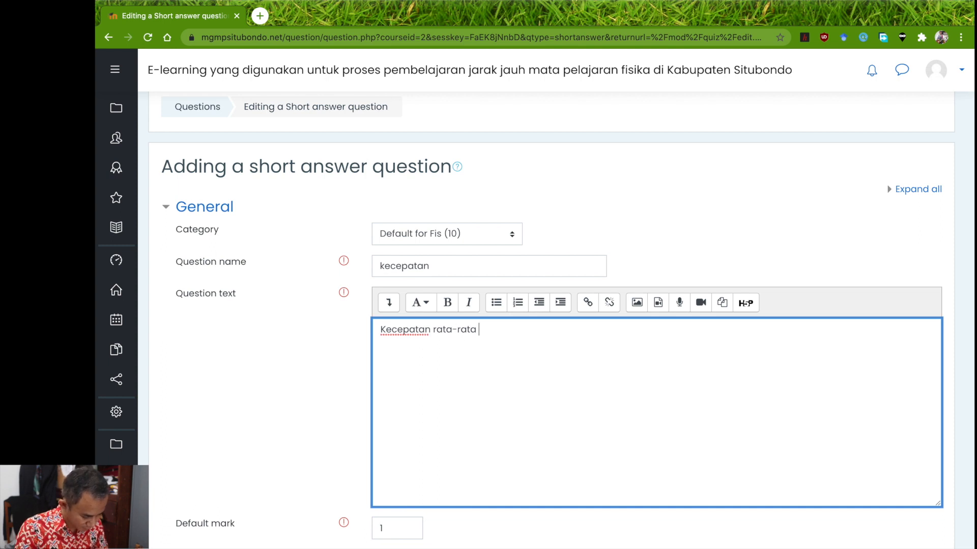
- Complete the question text with "benda yang bergerak 20 meter dalam 10 detik adalah ... m/s"
type(" benda yang ")
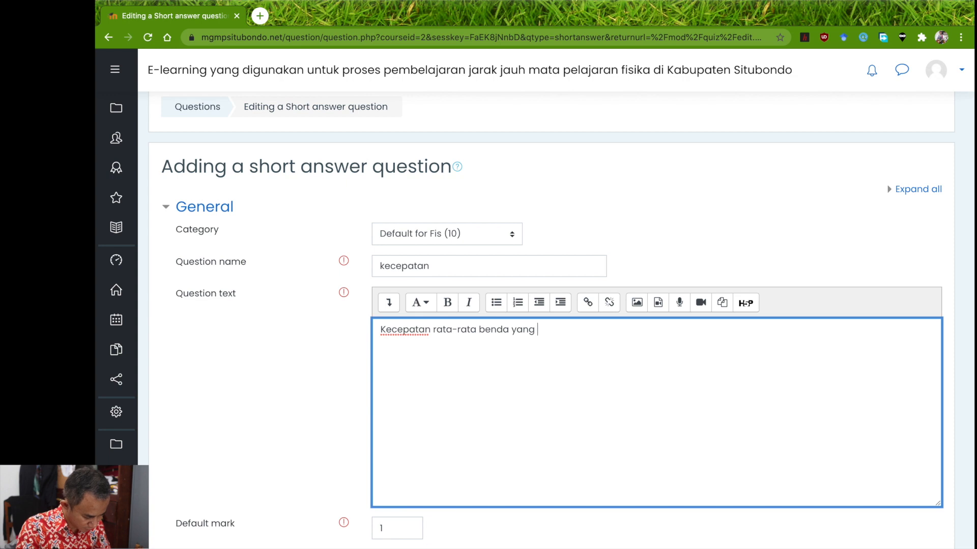
type("bergera")
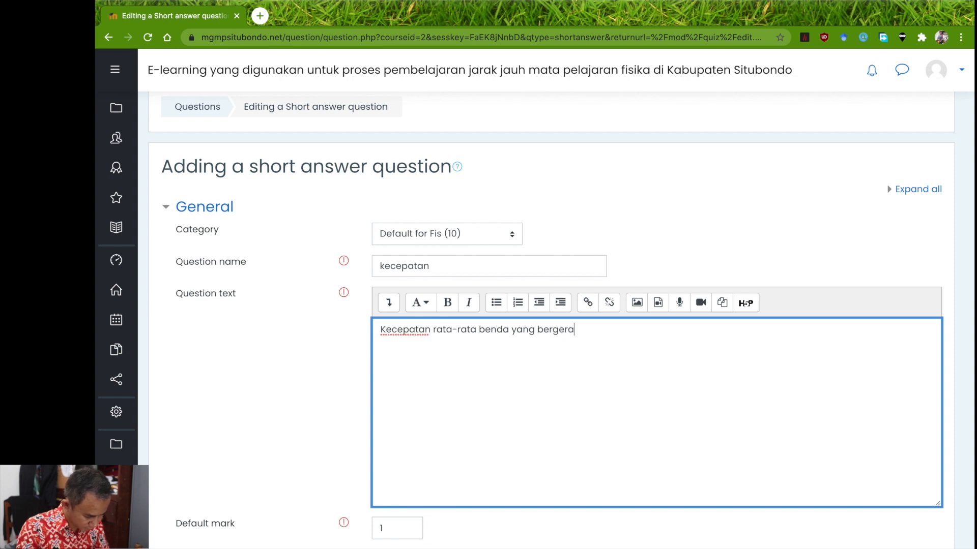
type("k ")
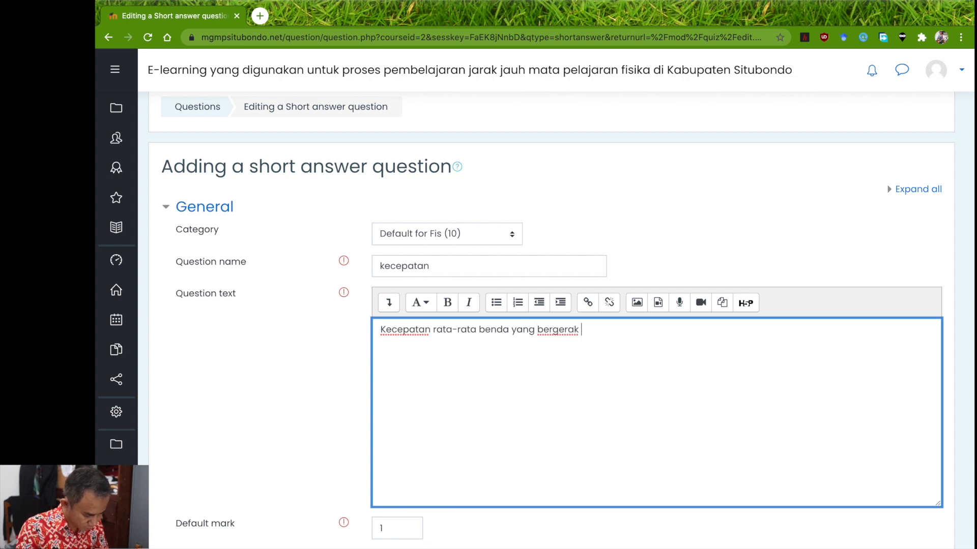
type("2")
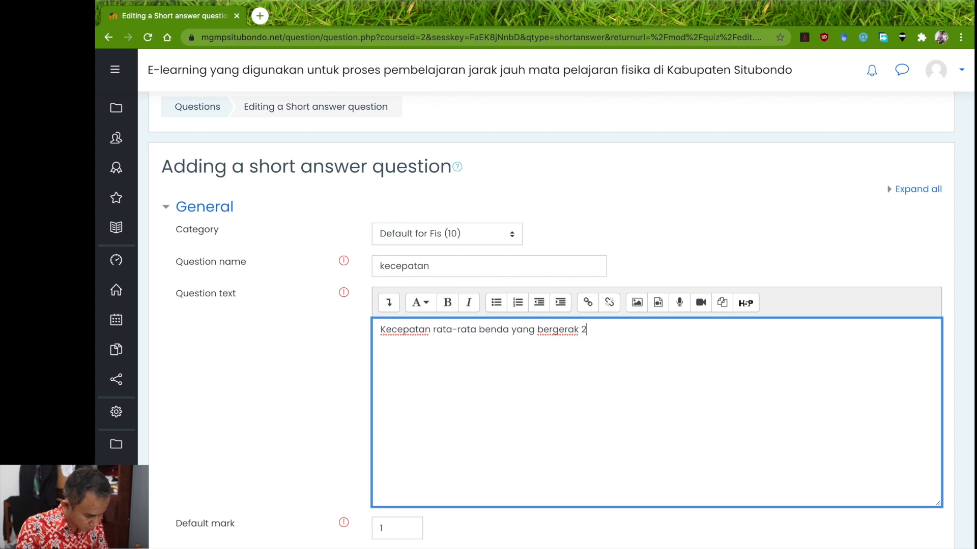
type("0 meter da")
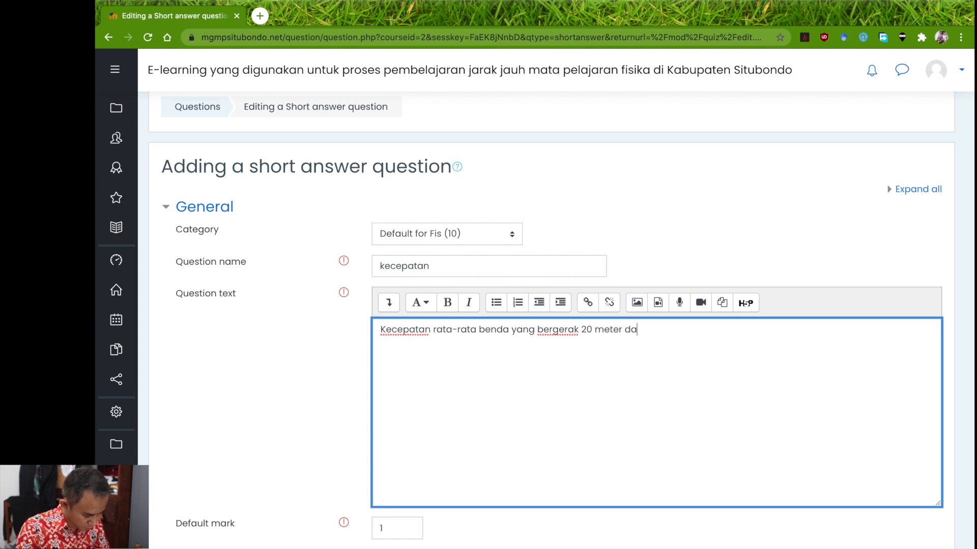
type("lam 10 detik adalah ... m/s")
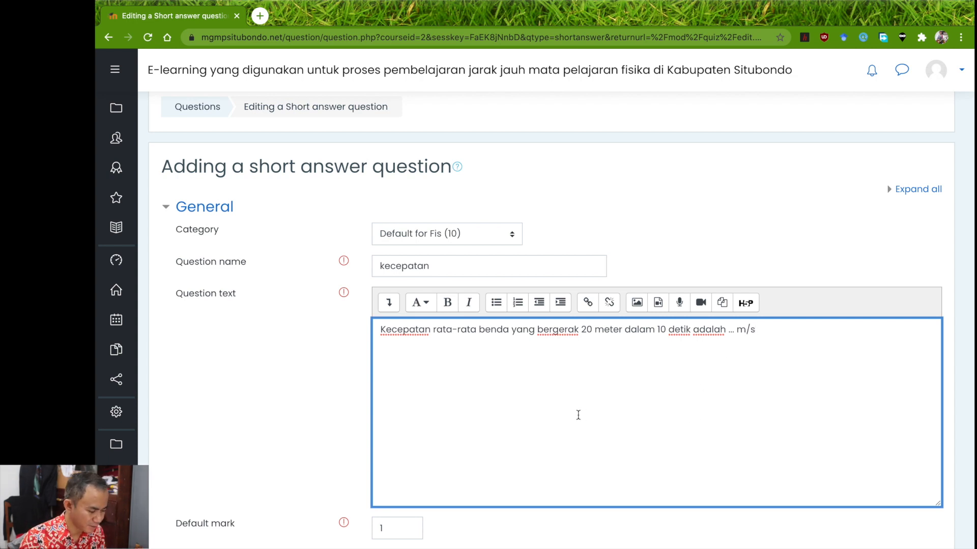
- Enter 2 as Answer 1 of the question and give it a grade of 100%
scroll(578, 414, "down", 3)
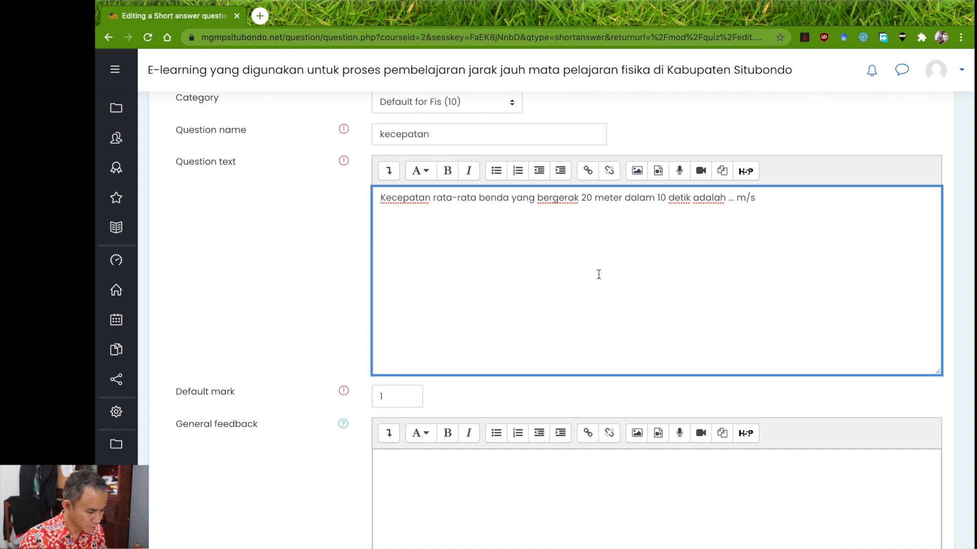
scroll(592, 286, "down", 1)
scroll(592, 287, "down", 3)
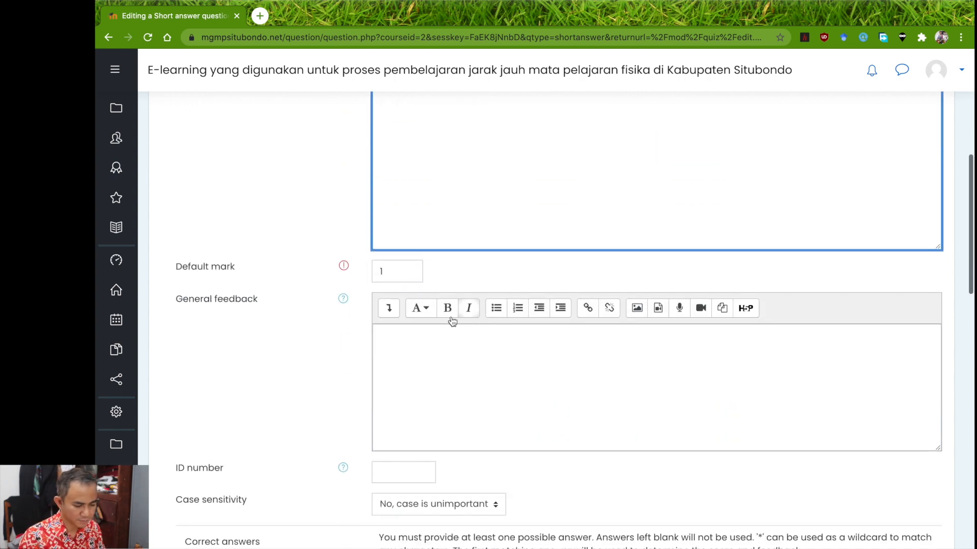
scroll(242, 330, "down", 6)
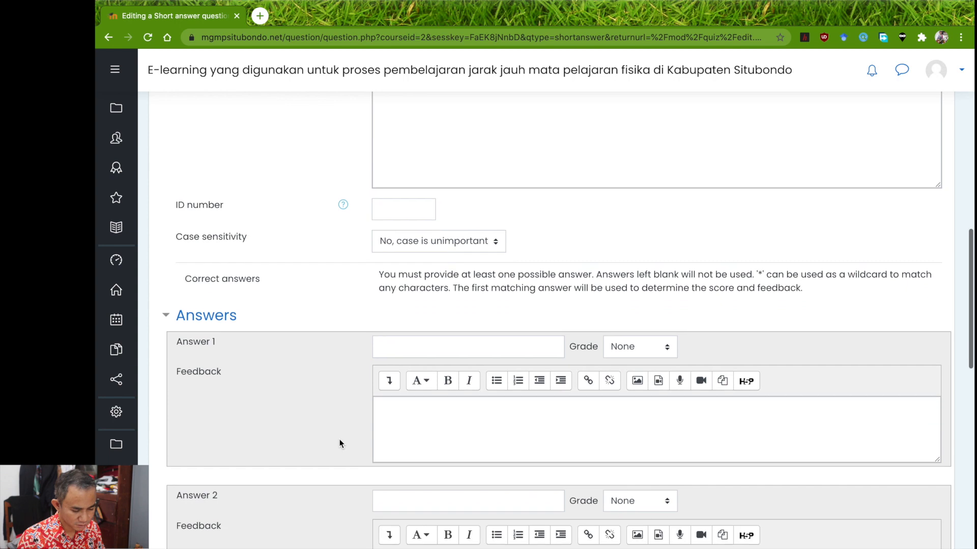
left_click(430, 344)
type("2")
left_click(636, 342)
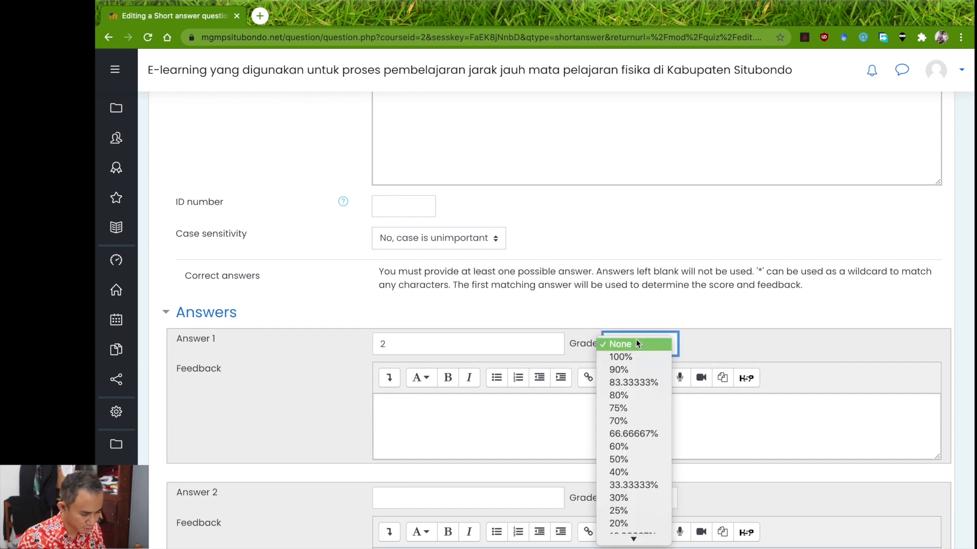
left_click(629, 355)
left_click(734, 349)
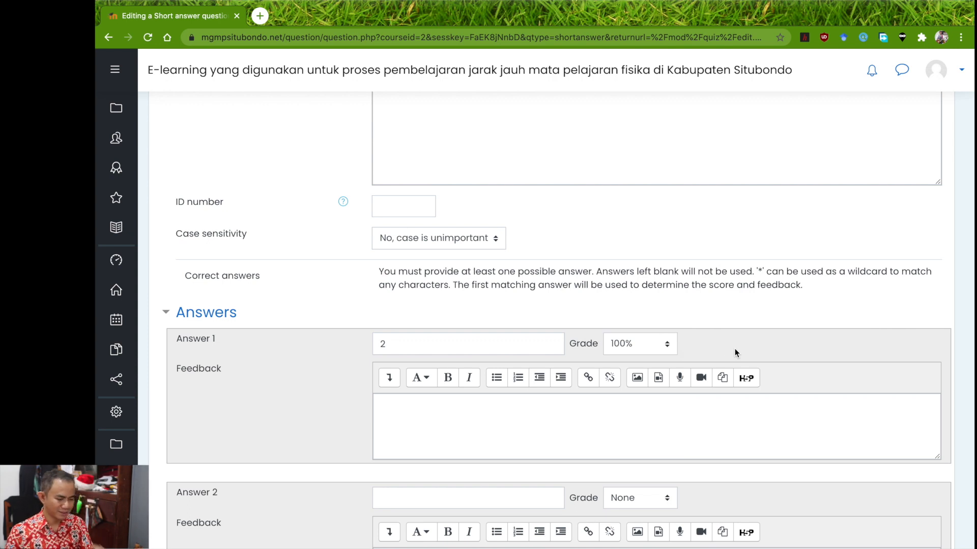
scroll(734, 349, "down", 3)
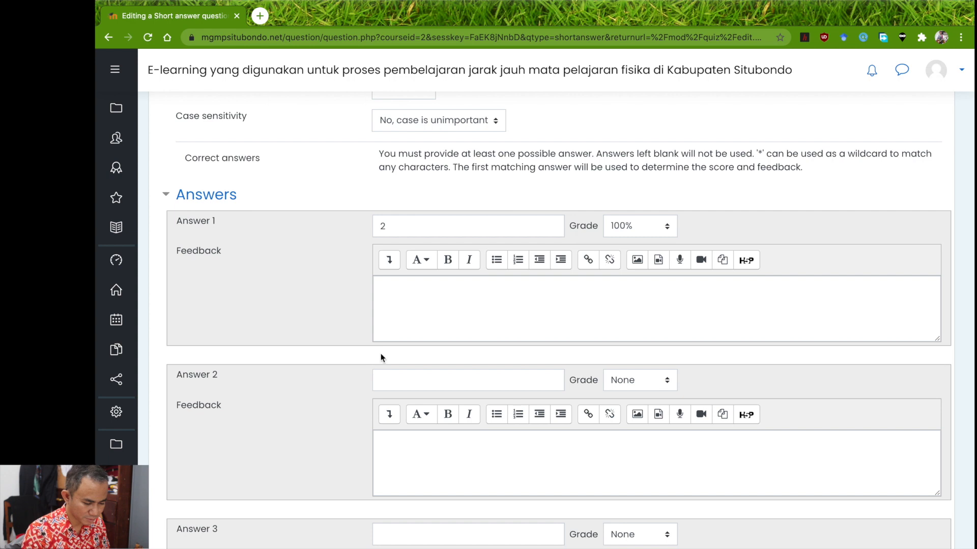
scroll(360, 312, "up", 15)
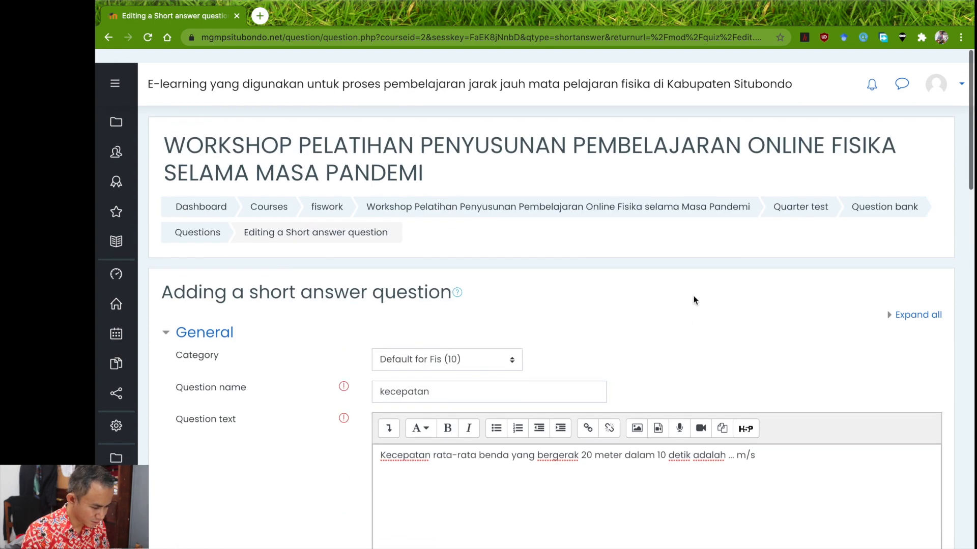
scroll(694, 300, "down", 1)
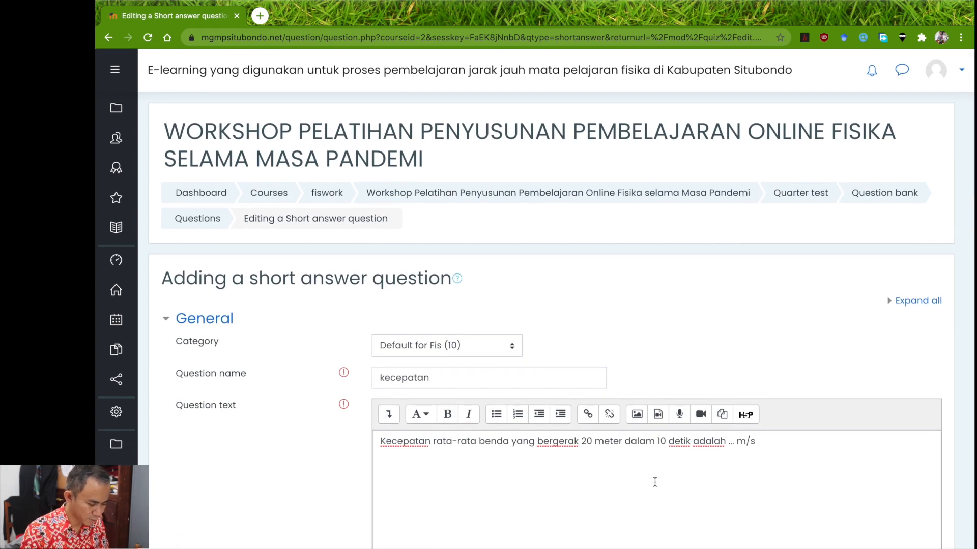
scroll(655, 482, "down", 10)
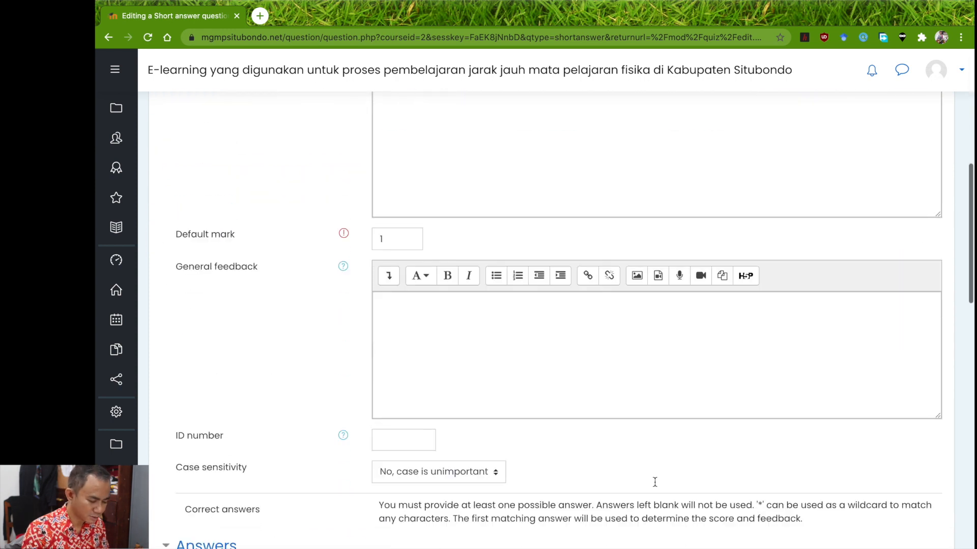
- Save the short answer question to the quiz
scroll(655, 486, "down", 5)
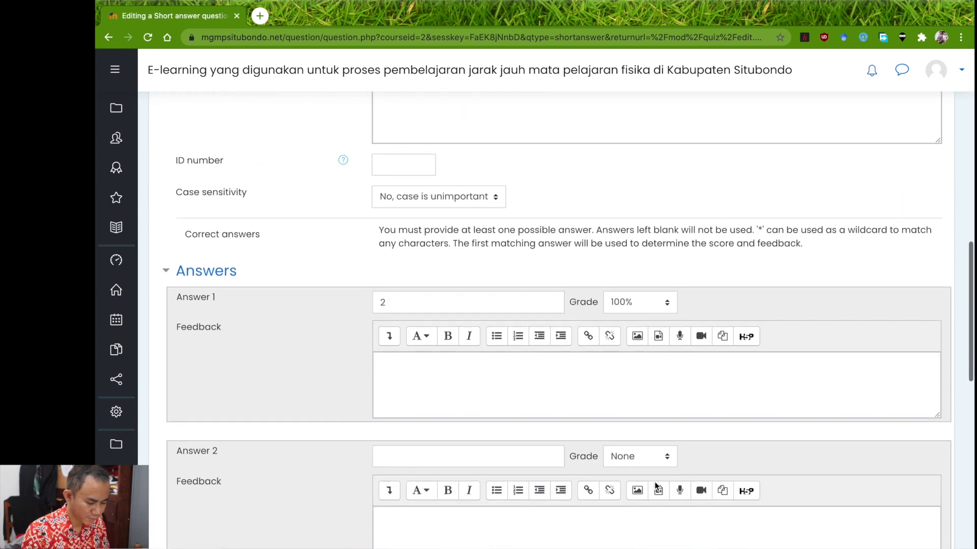
scroll(505, 371, "down", 10)
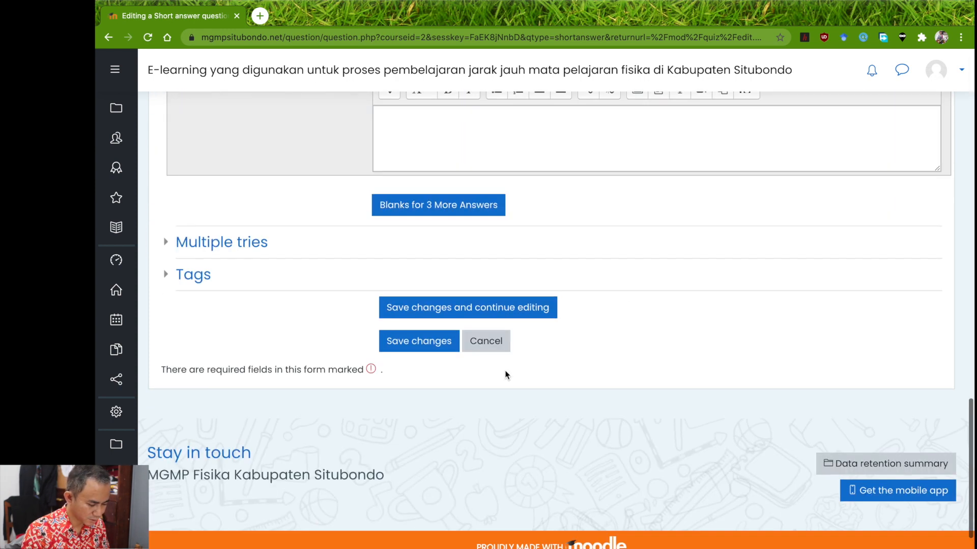
left_click(409, 346)
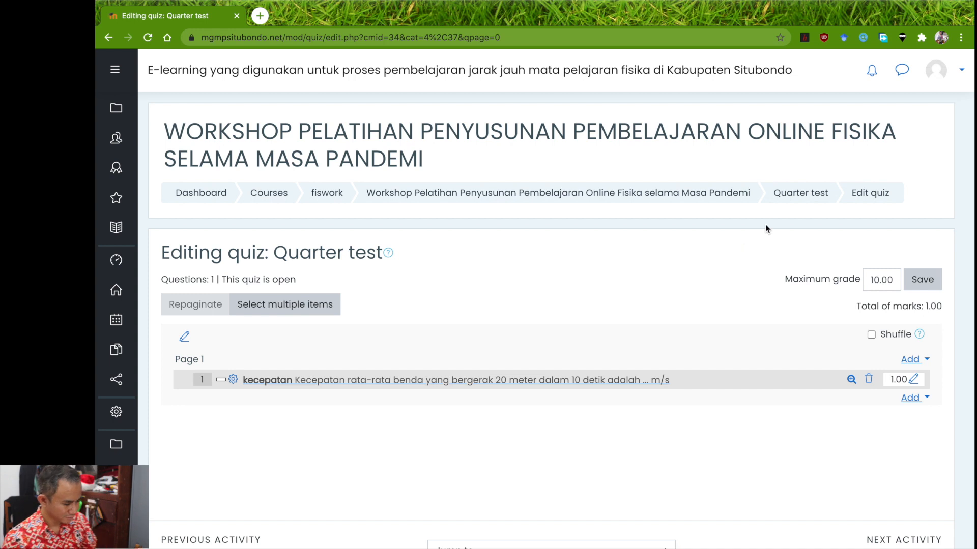
- Attempt the Quarter test quiz with the answer 2 and submit the attempt
left_click(789, 195)
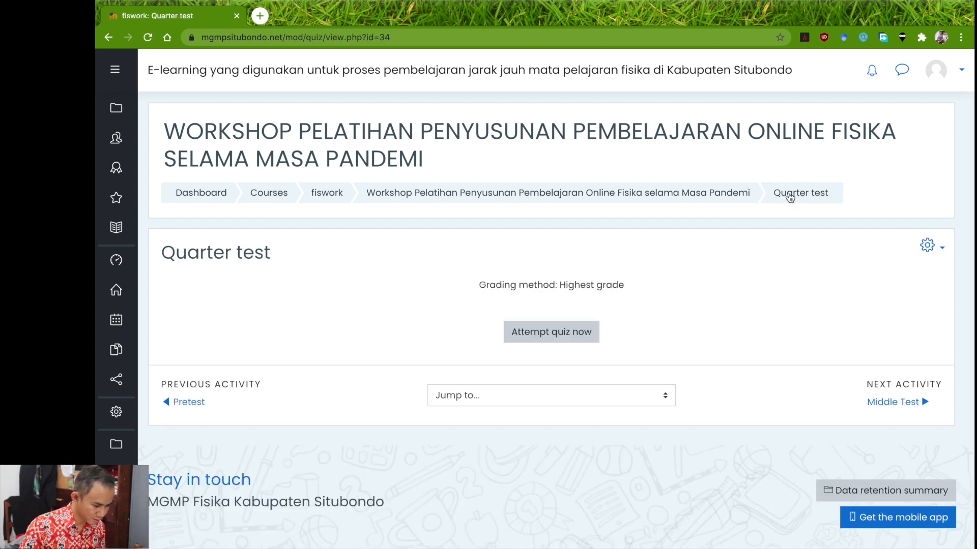
left_click(546, 332)
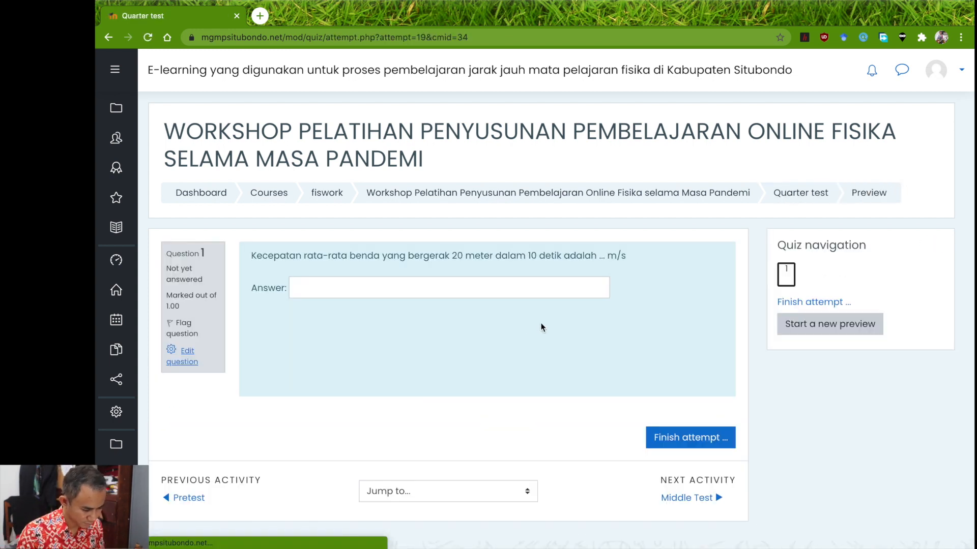
left_click(472, 289)
type("2")
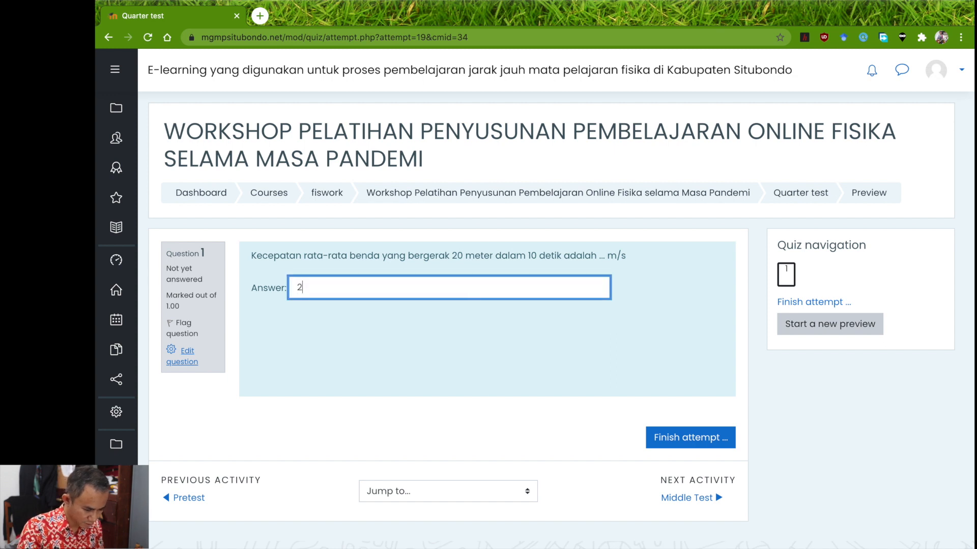
left_click(677, 439)
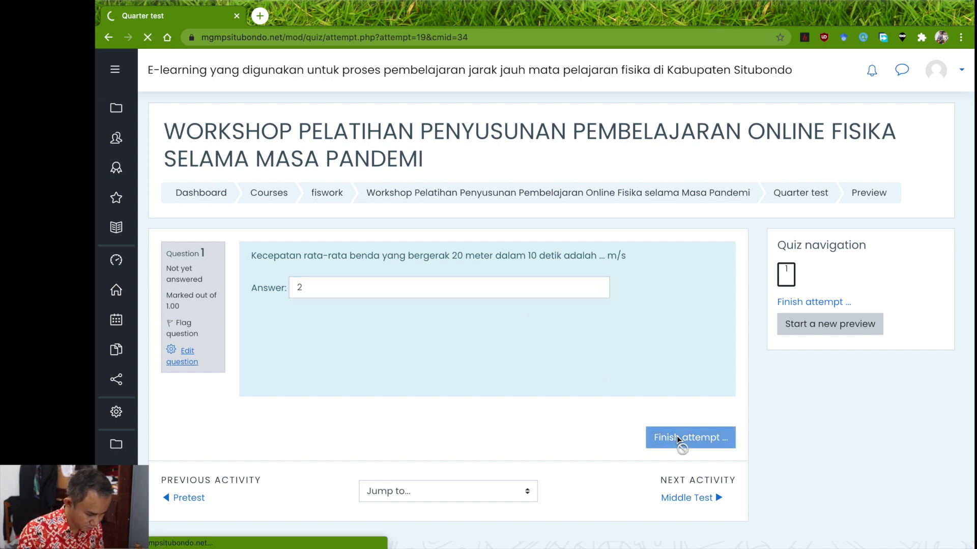
left_click(466, 436)
left_click(508, 390)
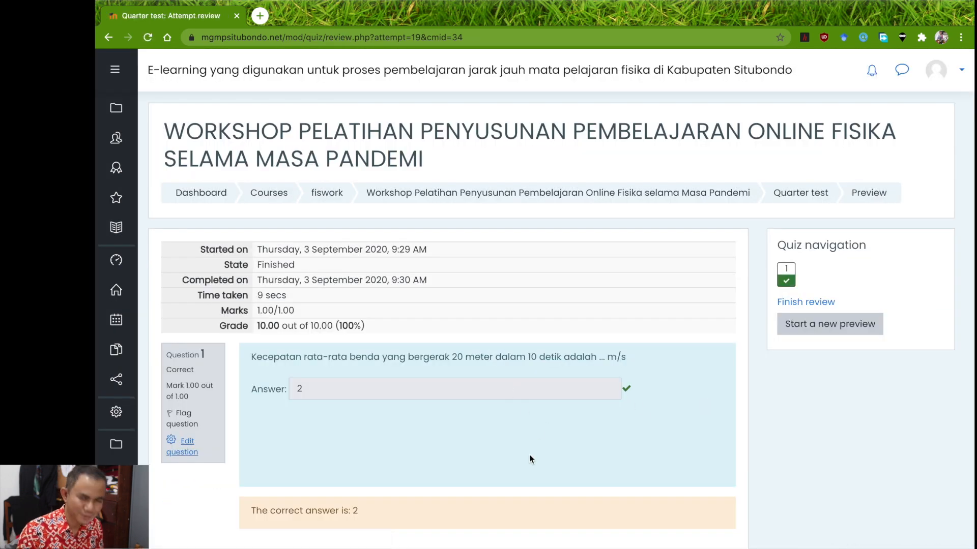
- Re-attempt the Quarter test with the wrong answer 20, submit it, and review the attempt
left_click(792, 202)
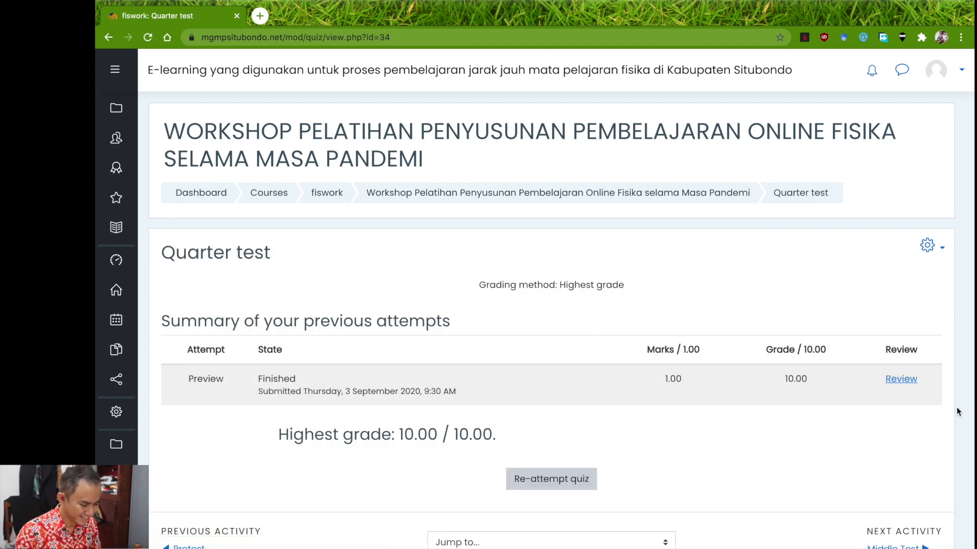
left_click(559, 481)
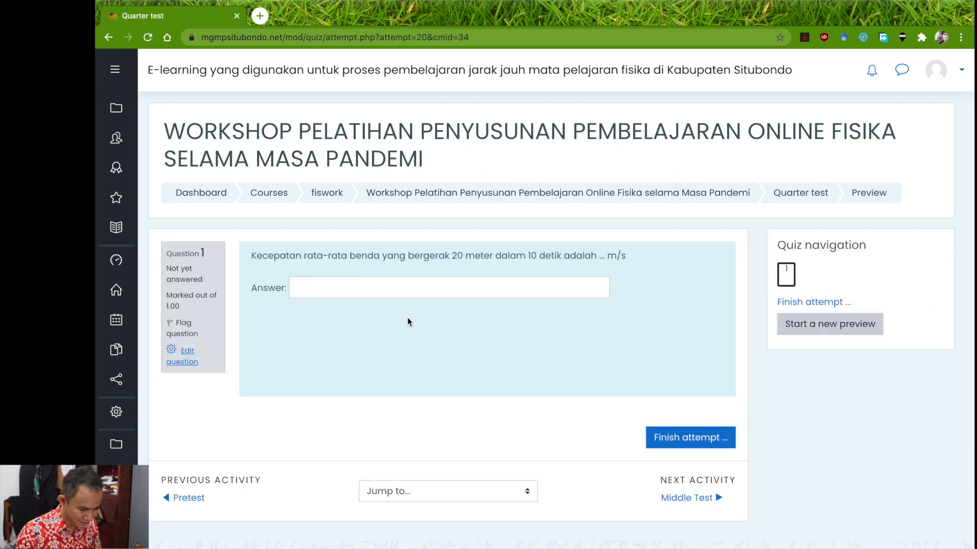
left_click(405, 291)
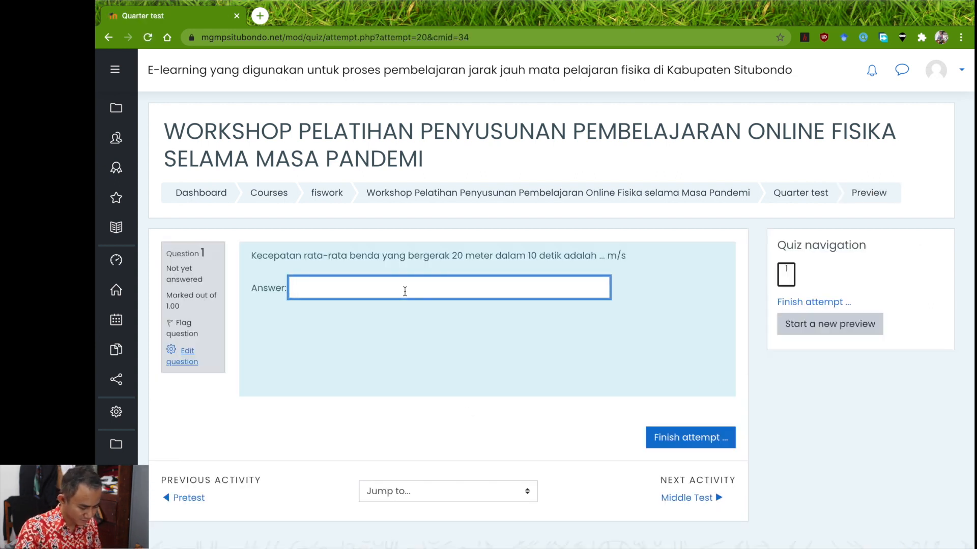
type("20")
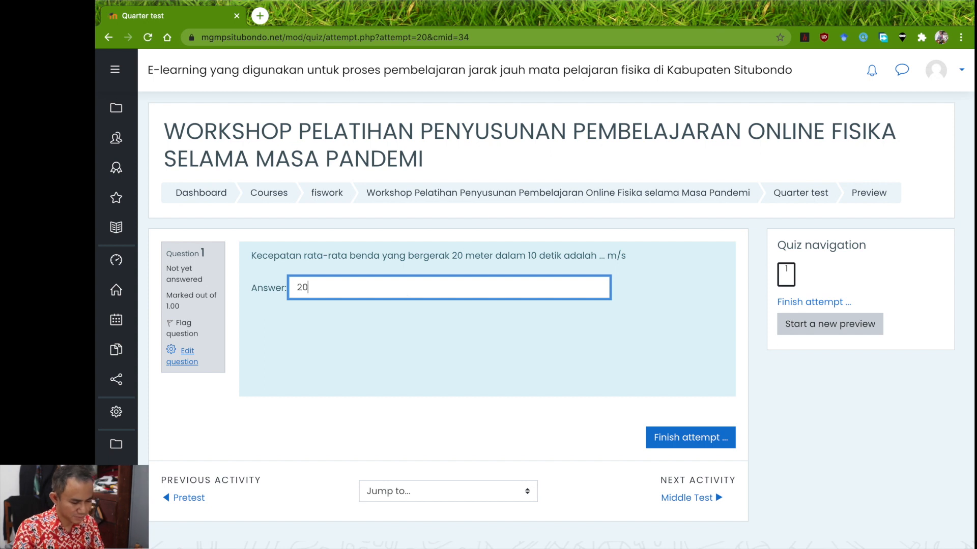
left_click(670, 436)
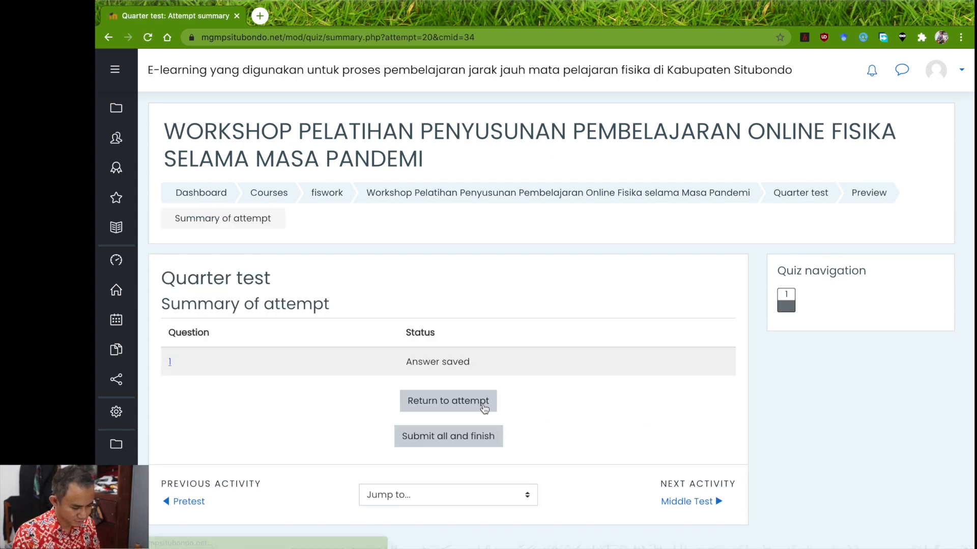
left_click(446, 436)
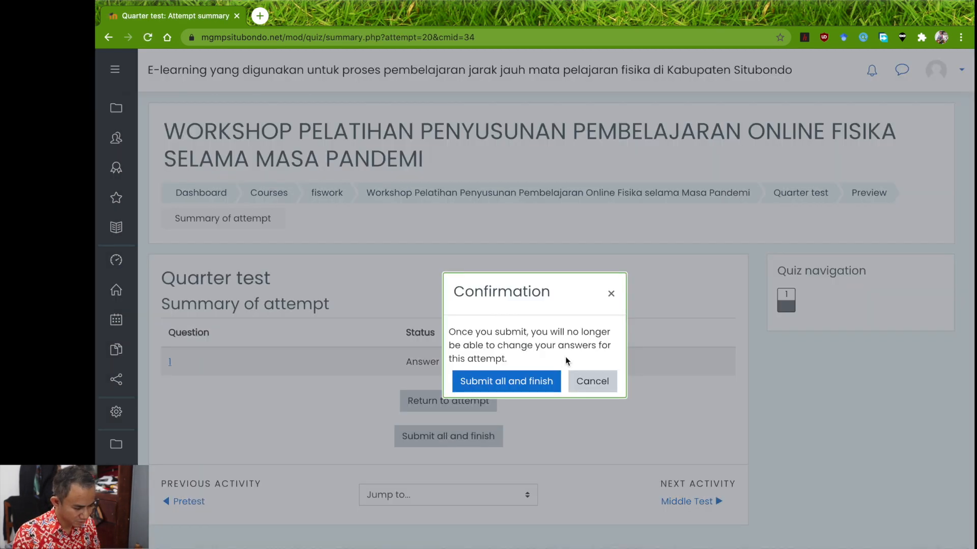
left_click(531, 381)
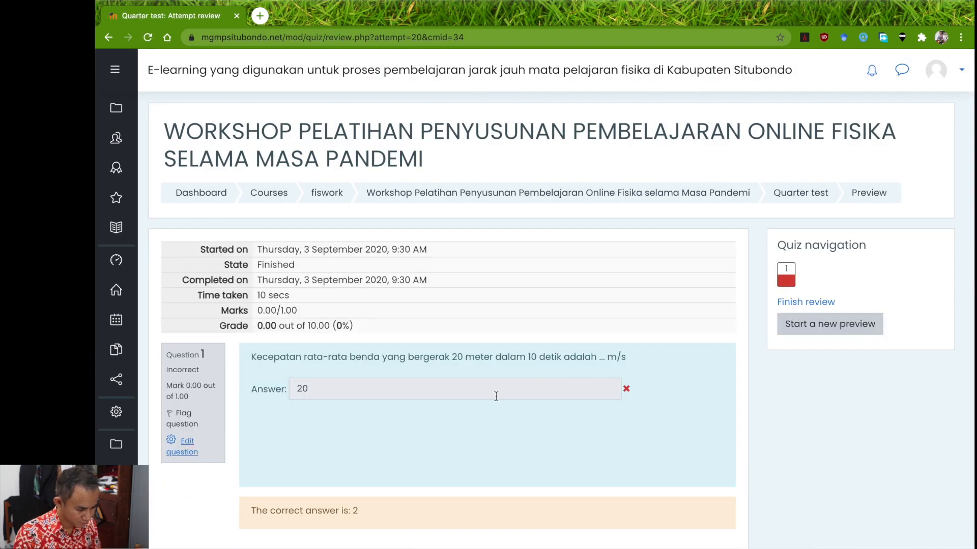
scroll(498, 394, "down", 3)
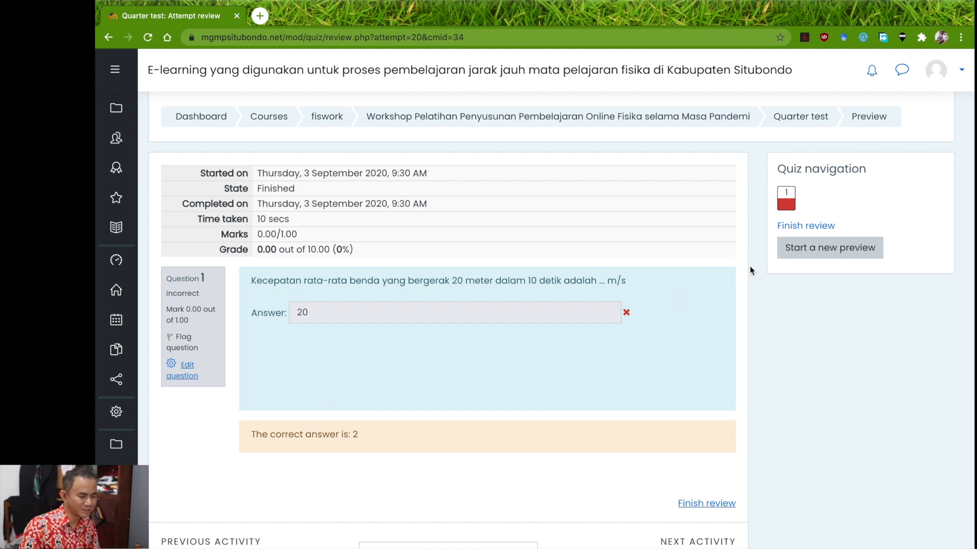
scroll(750, 266, "down", 1)
scroll(757, 206, "up", 3)
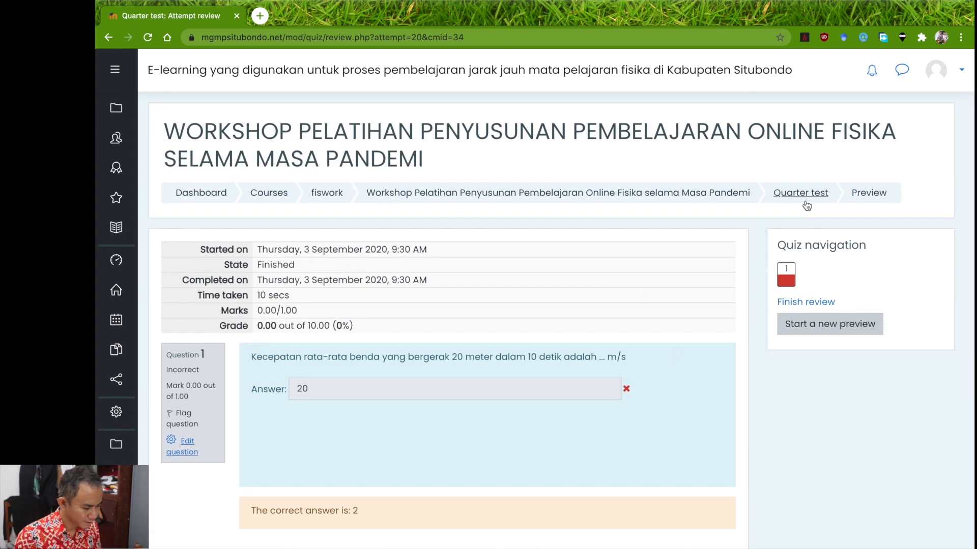
- Set the maximum grade of the Quarter test quiz to 100 and save it
left_click(804, 202)
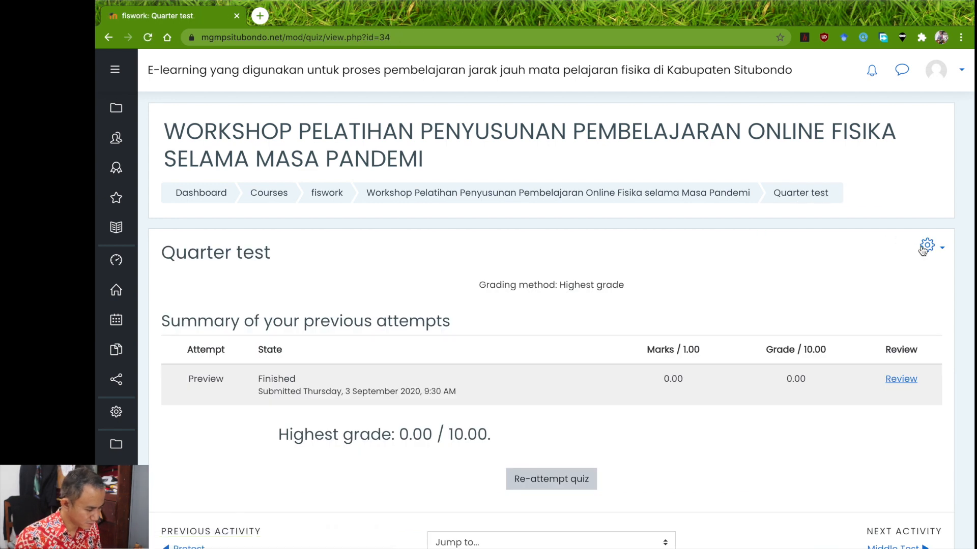
left_click(926, 246)
key("Escape")
scroll(669, 342, "down", 1)
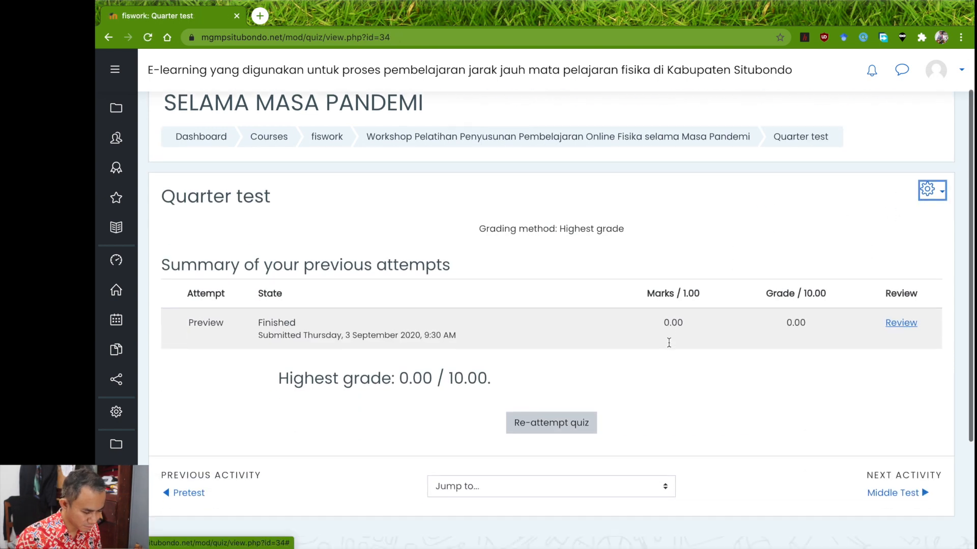
scroll(668, 343, "down", 1)
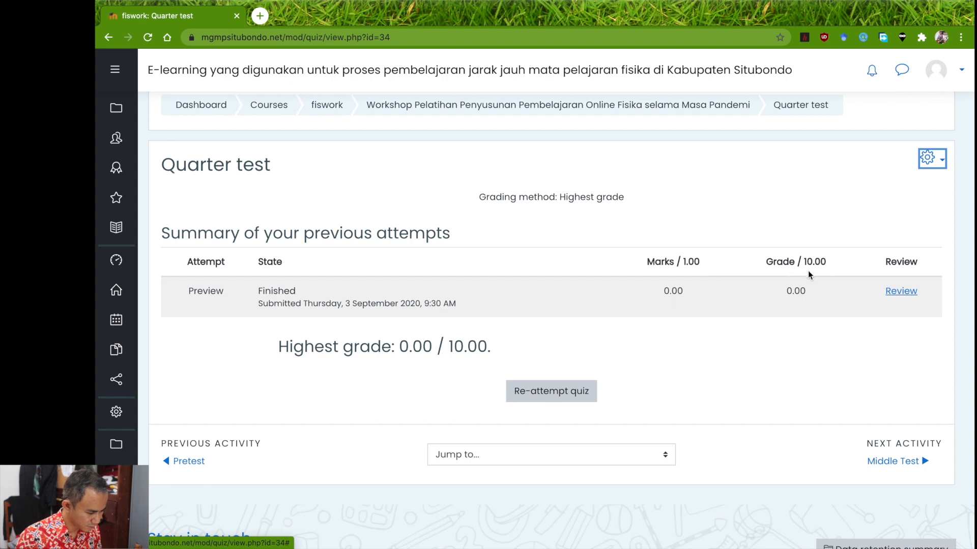
left_click(928, 159)
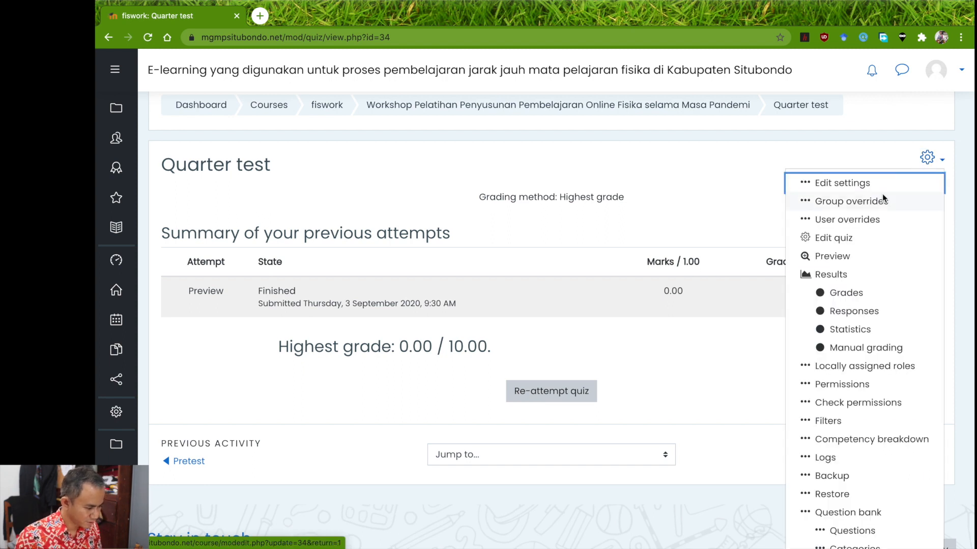
left_click(830, 237)
left_click(901, 286)
type("00.0")
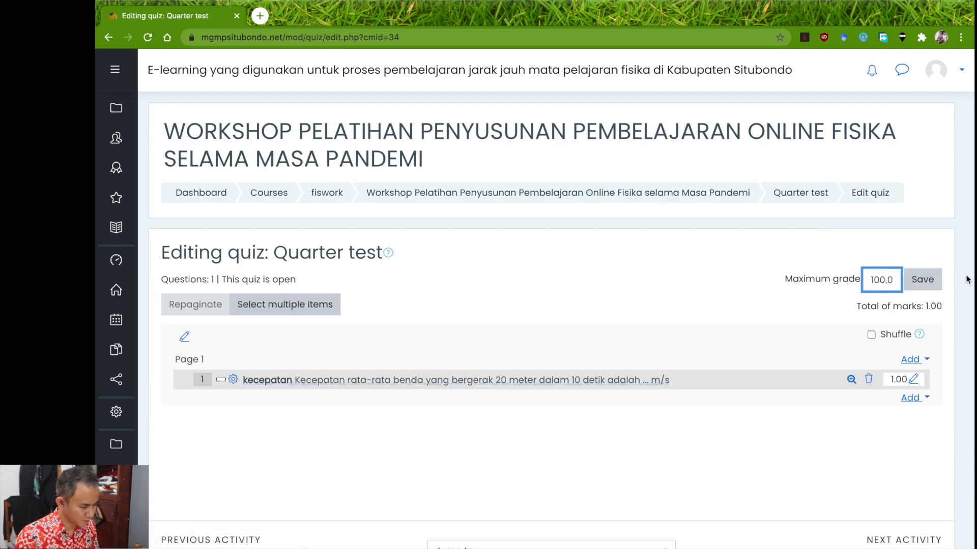
left_click(916, 280)
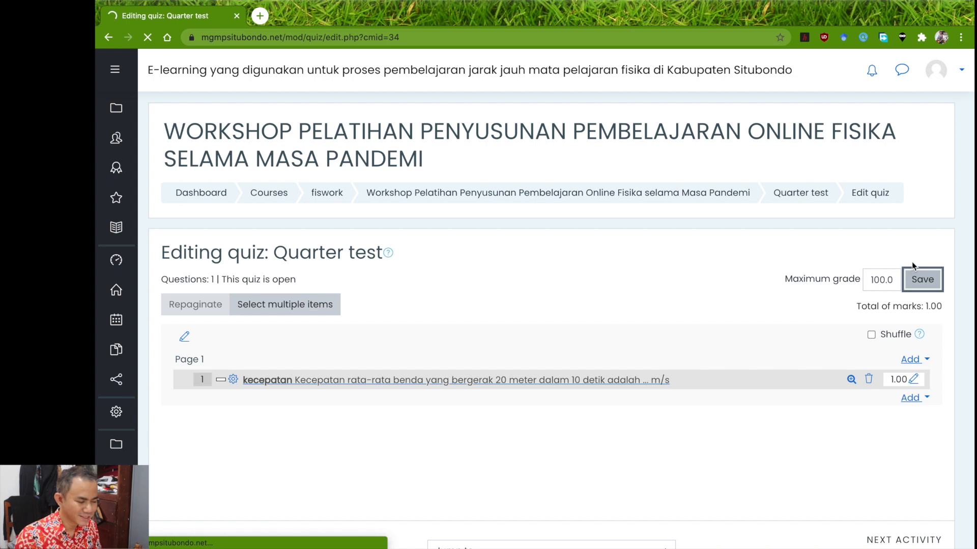
- Re-attempt the Quarter test with the answer 2, submit it, and finish the review
left_click(788, 199)
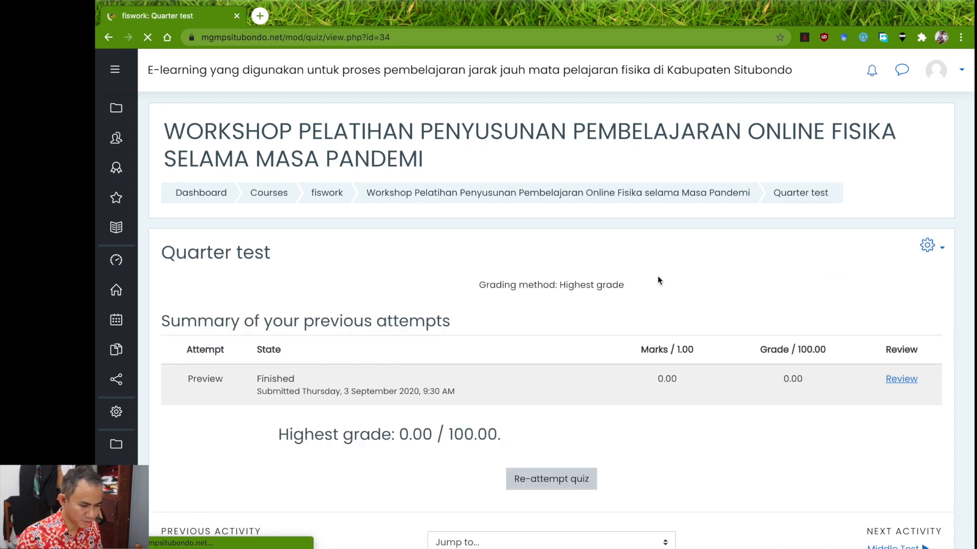
left_click(554, 480)
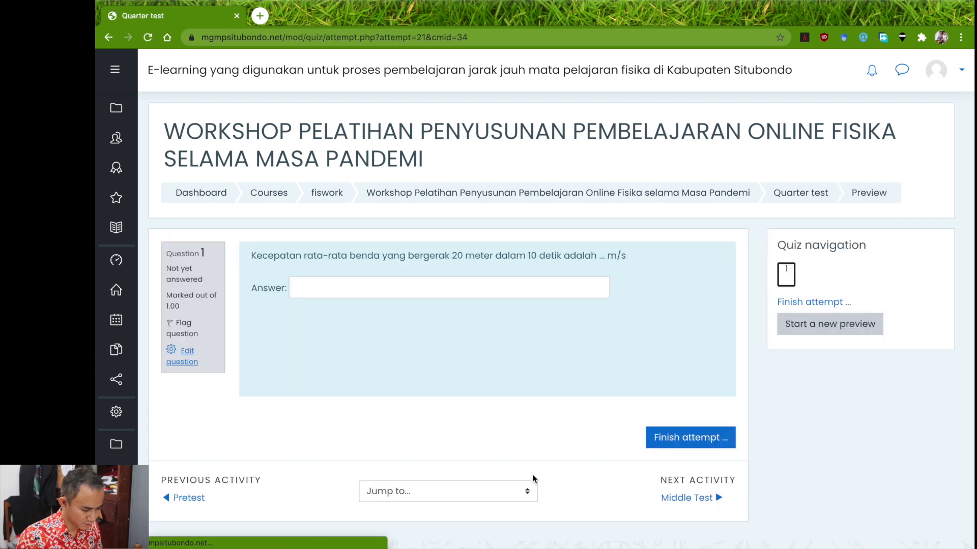
left_click(458, 289)
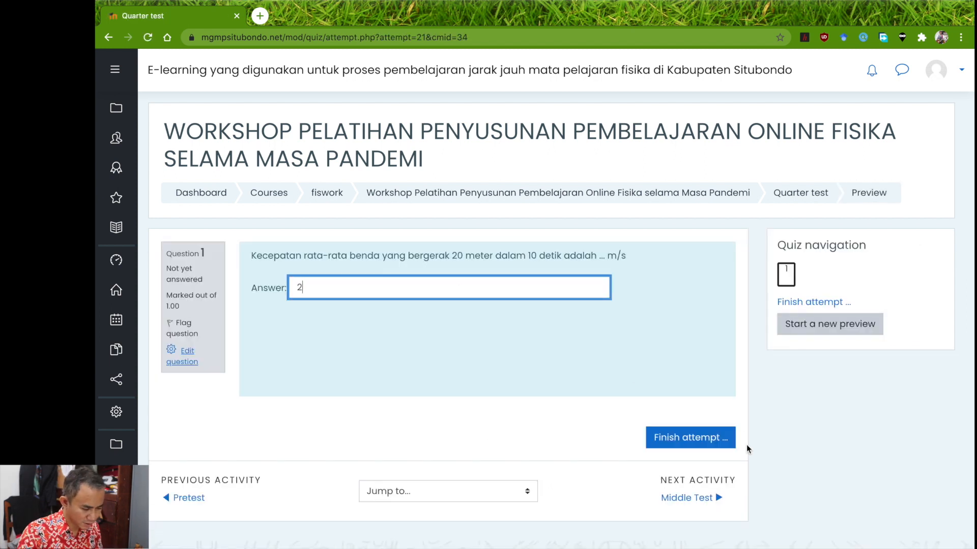
left_click(715, 438)
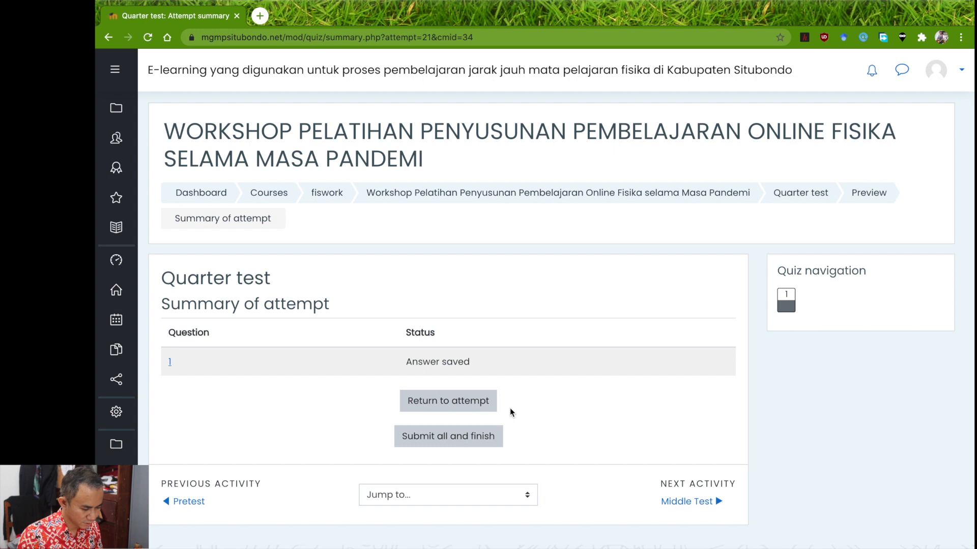
left_click(478, 440)
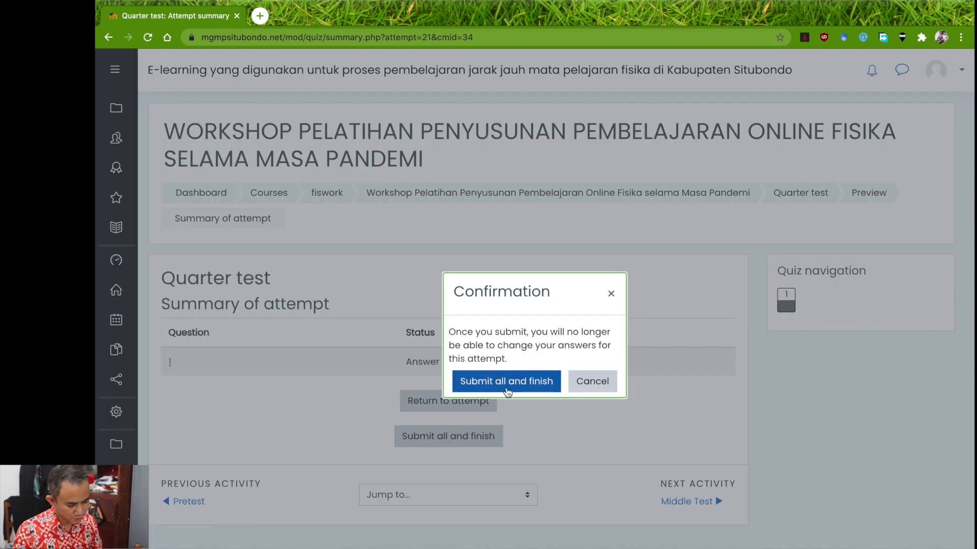
left_click(507, 383)
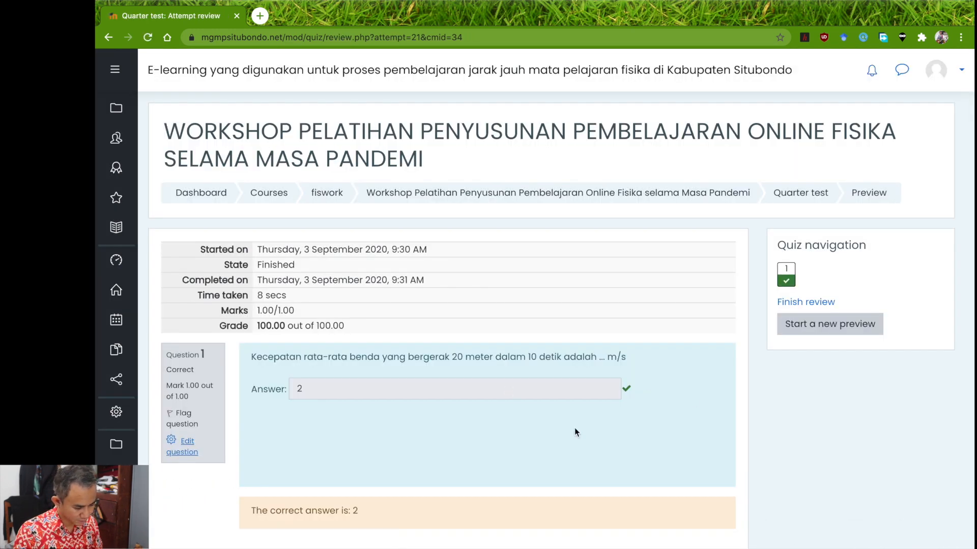
scroll(633, 438, "down", 3)
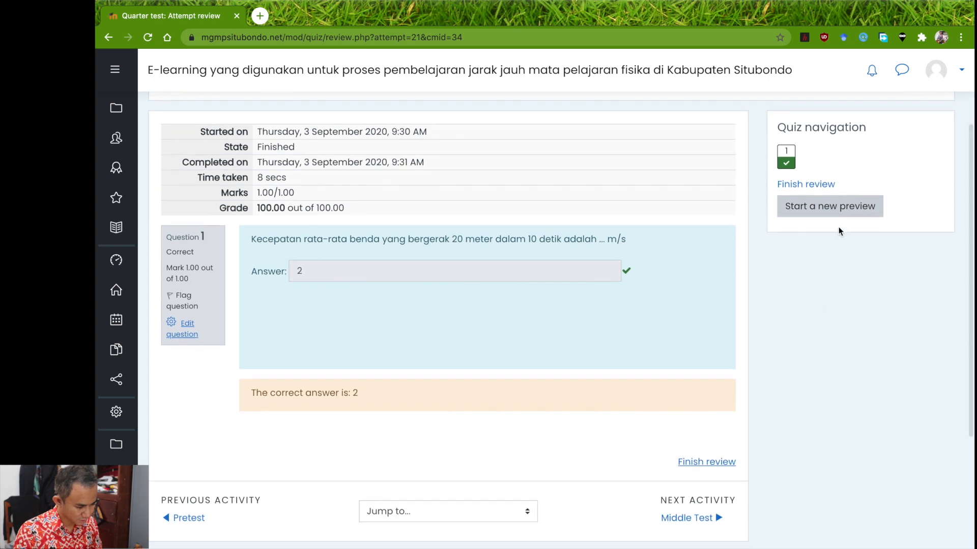
left_click(817, 187)
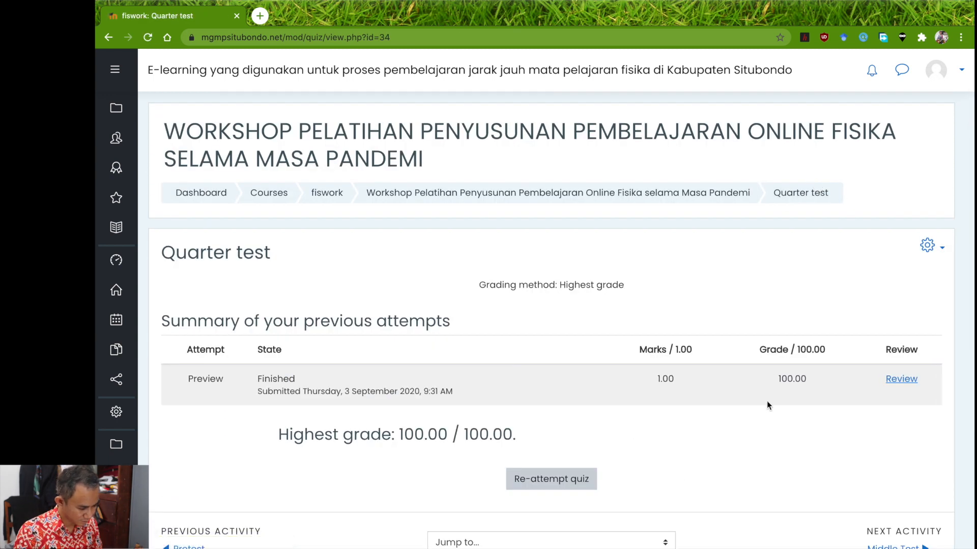
- Open the Quarter test quiz's question editing page again
left_click(802, 196)
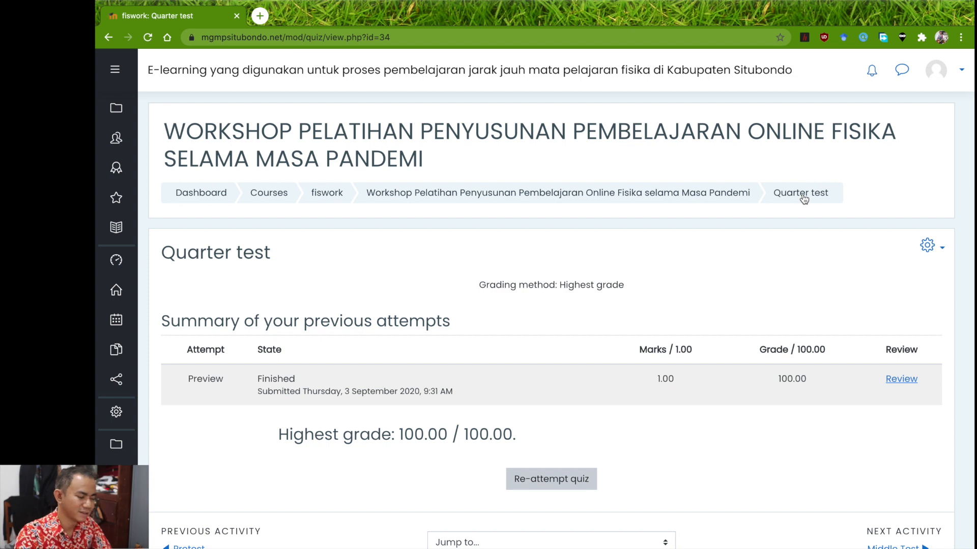
left_click(805, 196)
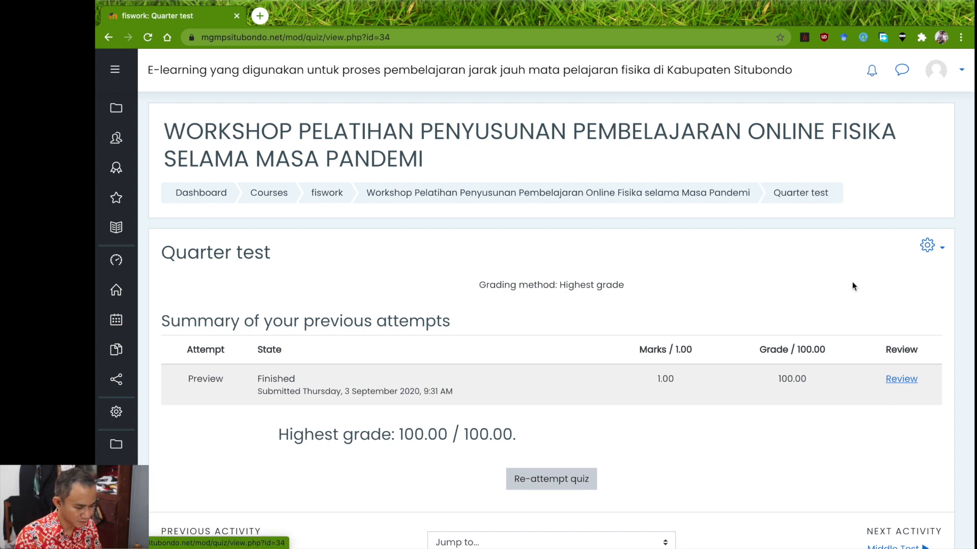
left_click(927, 245)
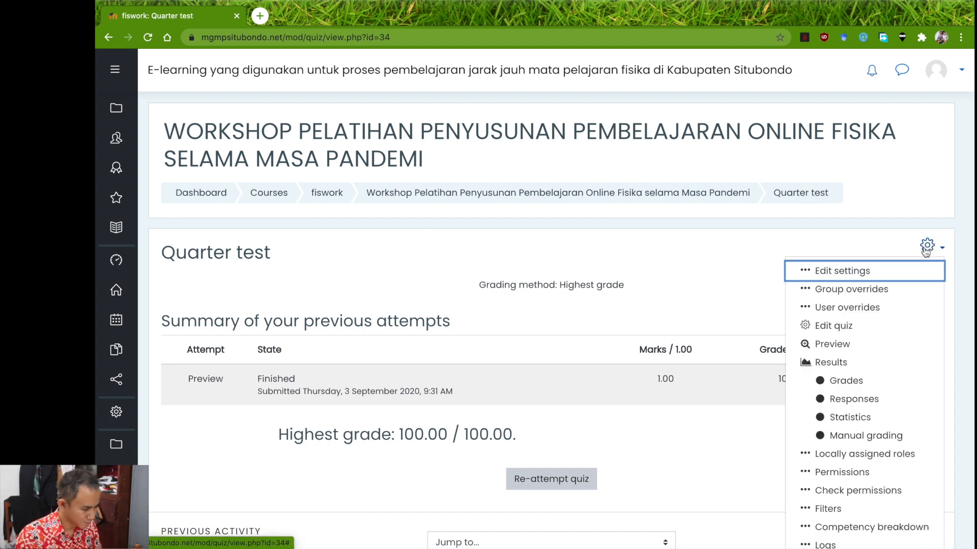
left_click(845, 325)
scroll(674, 341, "down", 3)
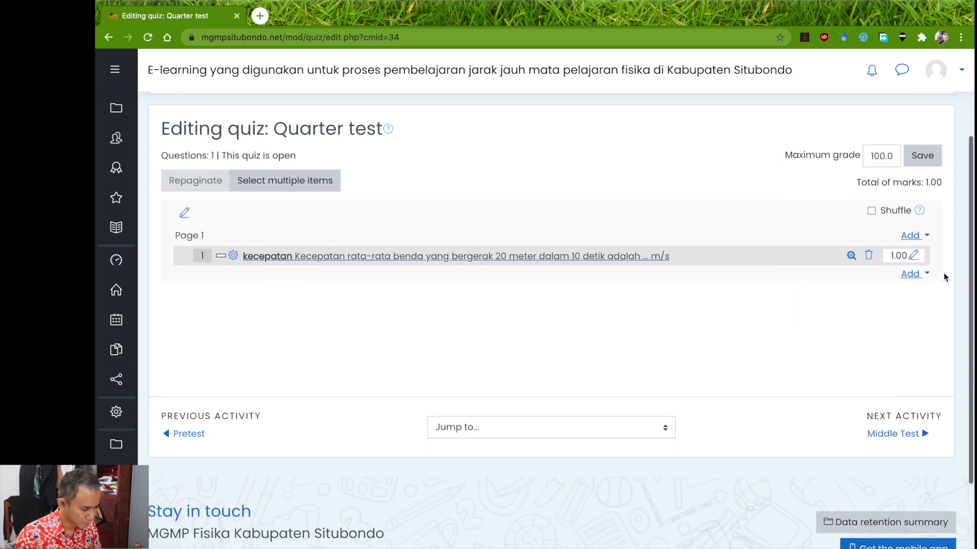
- Start adding a new short answer question at the end of the Quarter test quiz
left_click(911, 274)
left_click(866, 295)
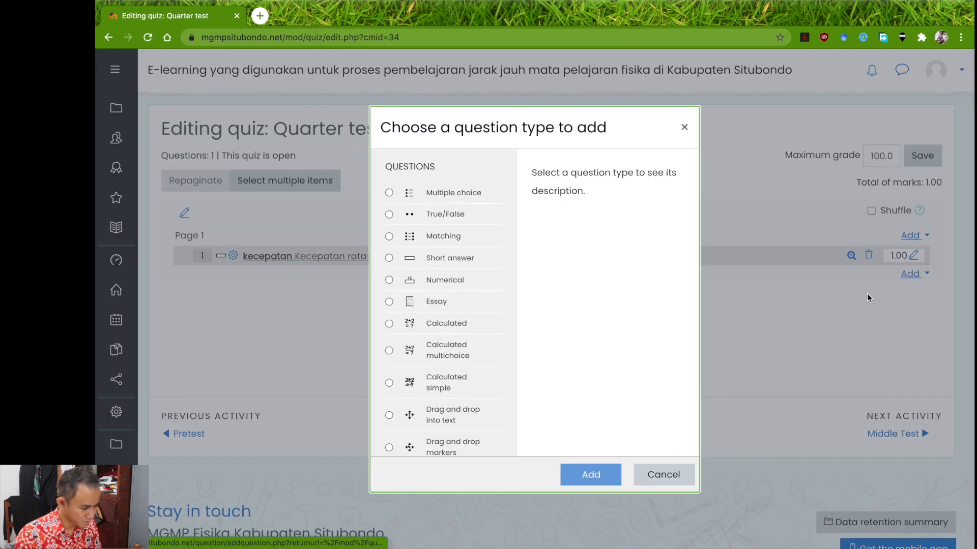
left_click(435, 258)
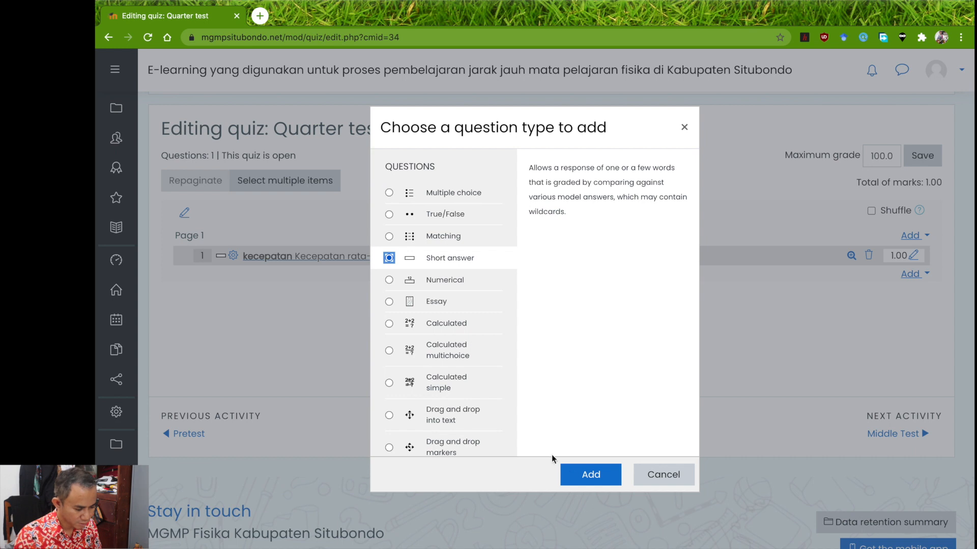
left_click(571, 473)
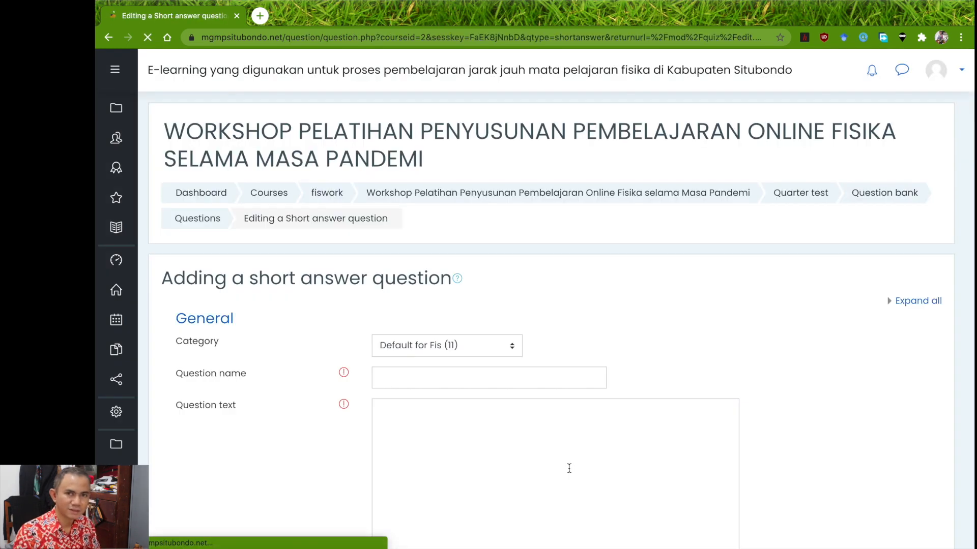
- Name the question "waktu" and enter the question text "Besaran waktu memiliki satuan ..."
scroll(232, 440, "down", 3)
left_click(384, 272)
type("wa")
left_click(395, 341)
type("Besaran waktu memiliki satua")
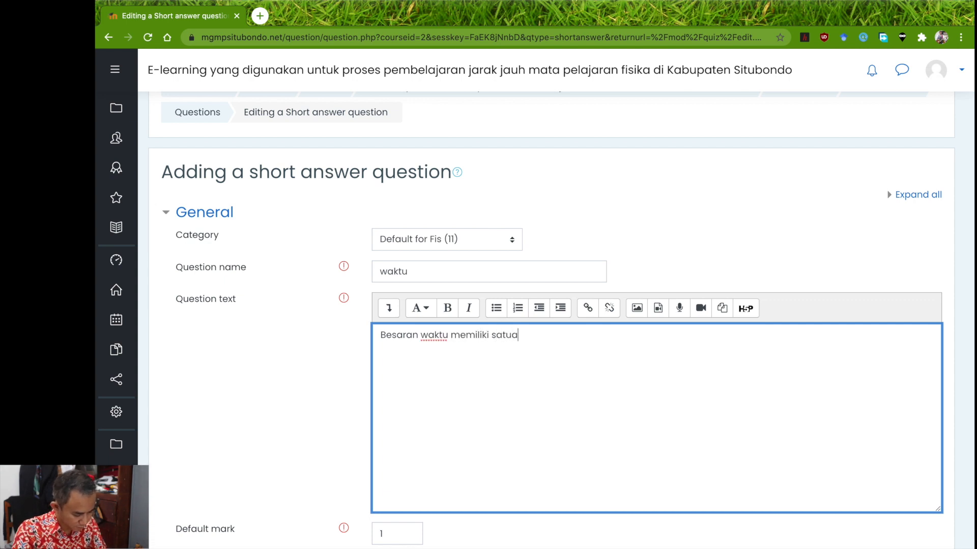
type("n ...")
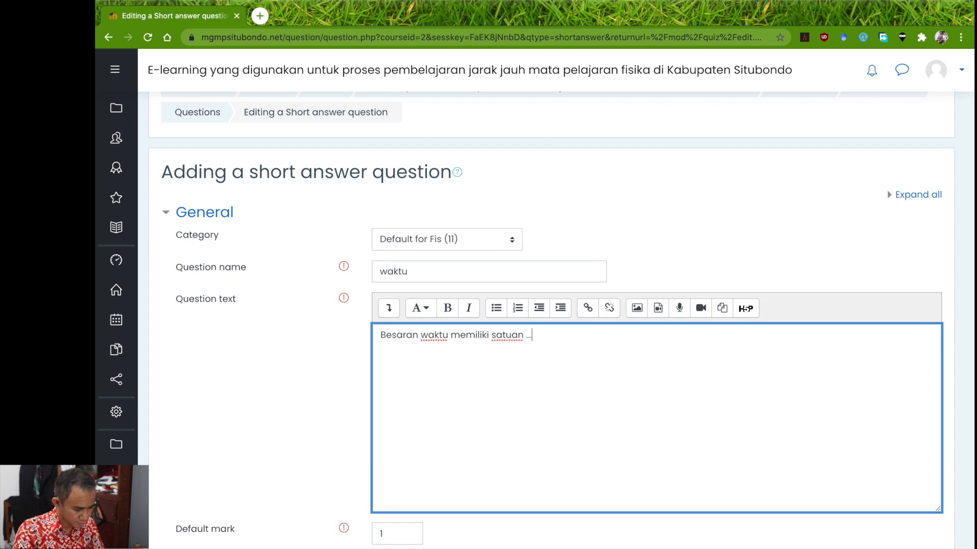
- Enter "s" as Answer 1 of the question with a grade of 100%
scroll(350, 371, "down", 6)
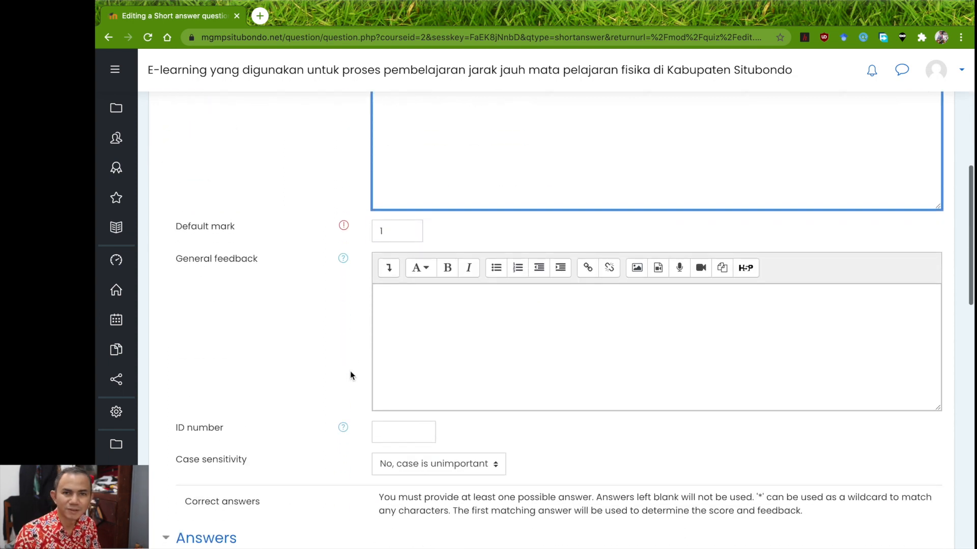
scroll(350, 371, "down", 4)
left_click(441, 373)
scroll(356, 392, "down", 1)
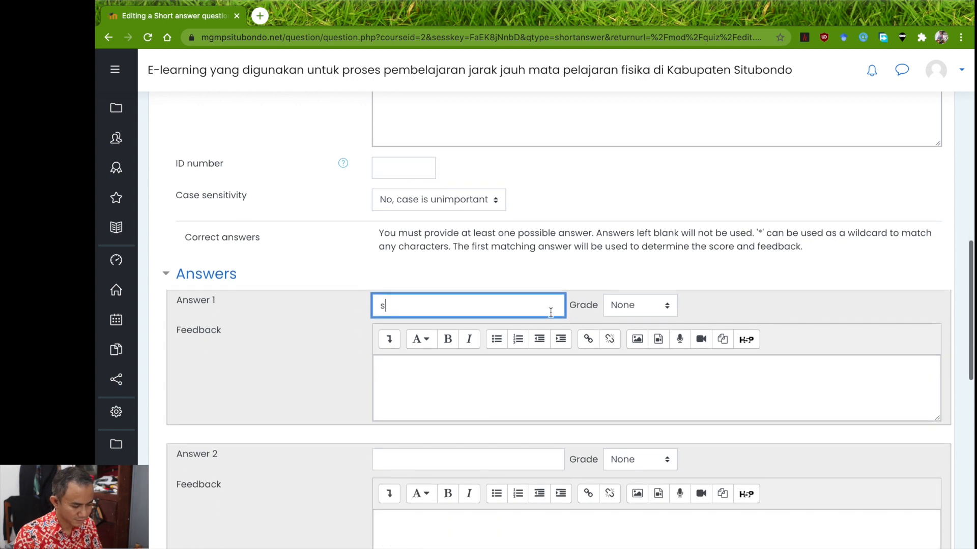
left_click(641, 304)
left_click(627, 318)
- Enter "sekon" as Answer 2 and "detik" as Answer 3, each with a grade of 100%
scroll(484, 383, "down", 2)
left_click(433, 346)
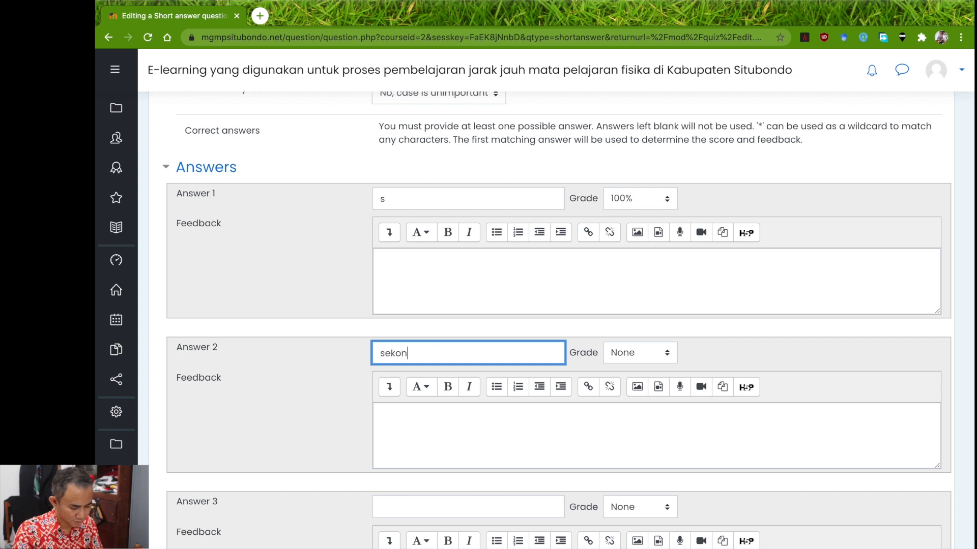
left_click(640, 352)
left_click(636, 366)
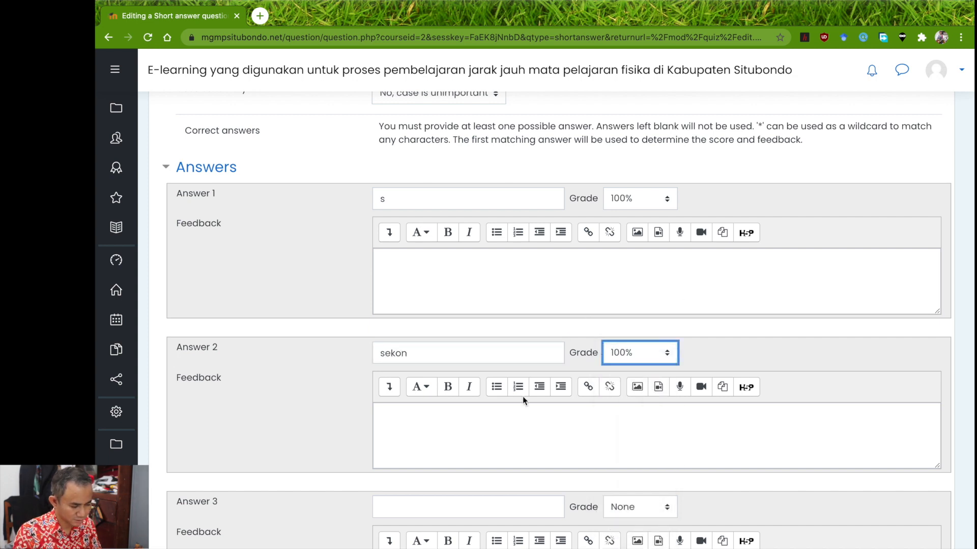
scroll(523, 396, "down", 3)
left_click(448, 340)
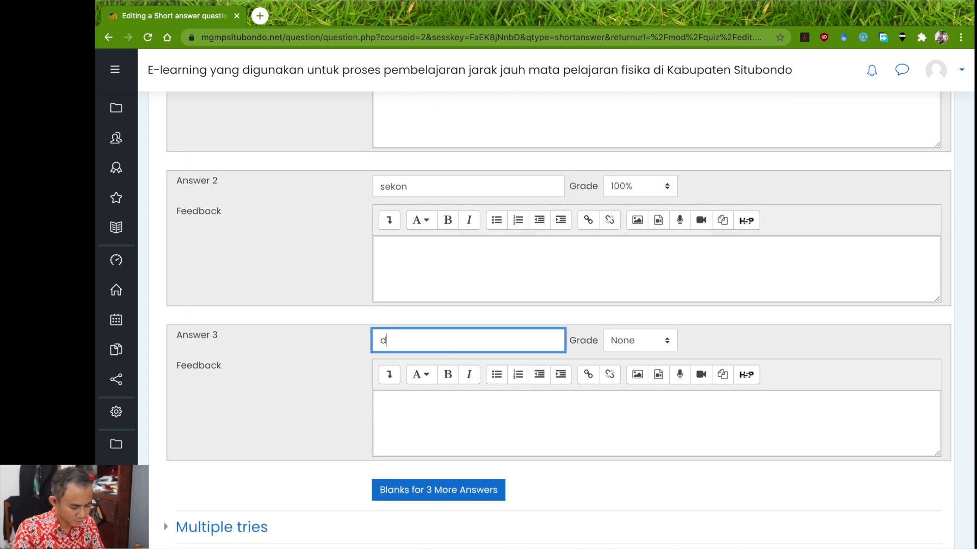
left_click(629, 343)
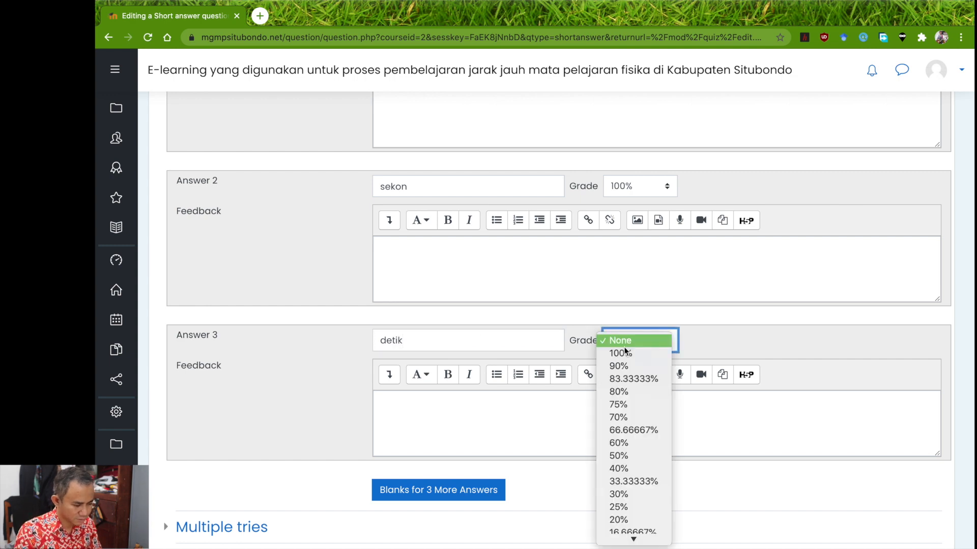
left_click(624, 351)
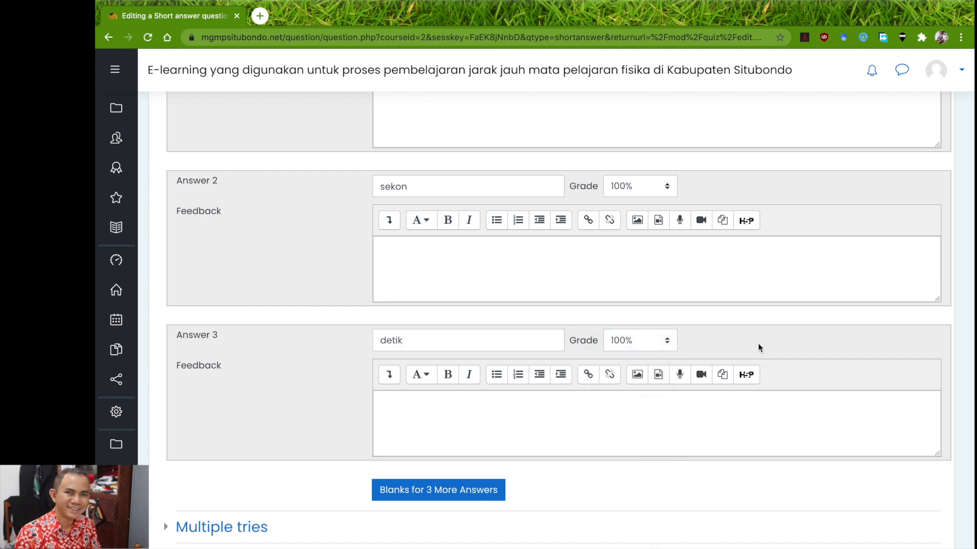
- Add blanks for three more answers to the short answer question
scroll(758, 343, "up", 4)
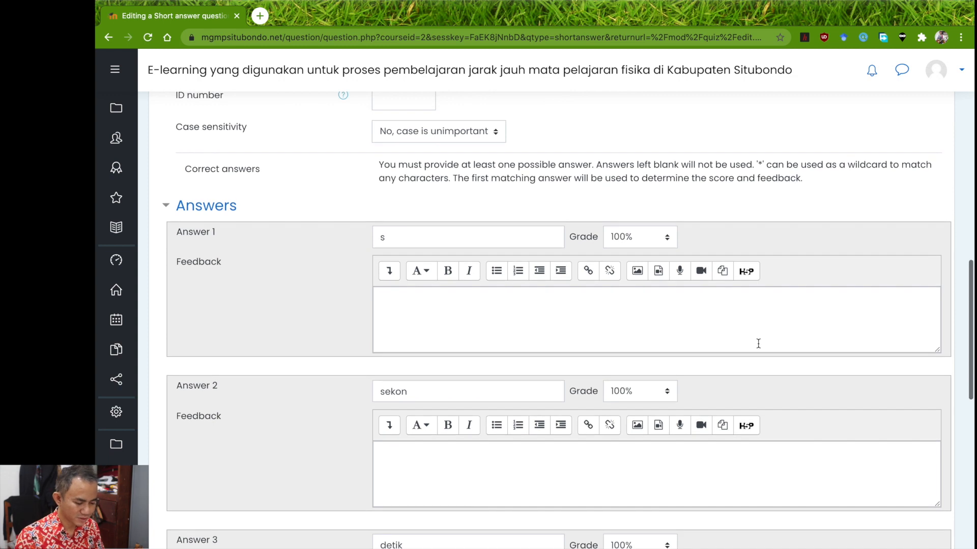
scroll(758, 344, "down", 6)
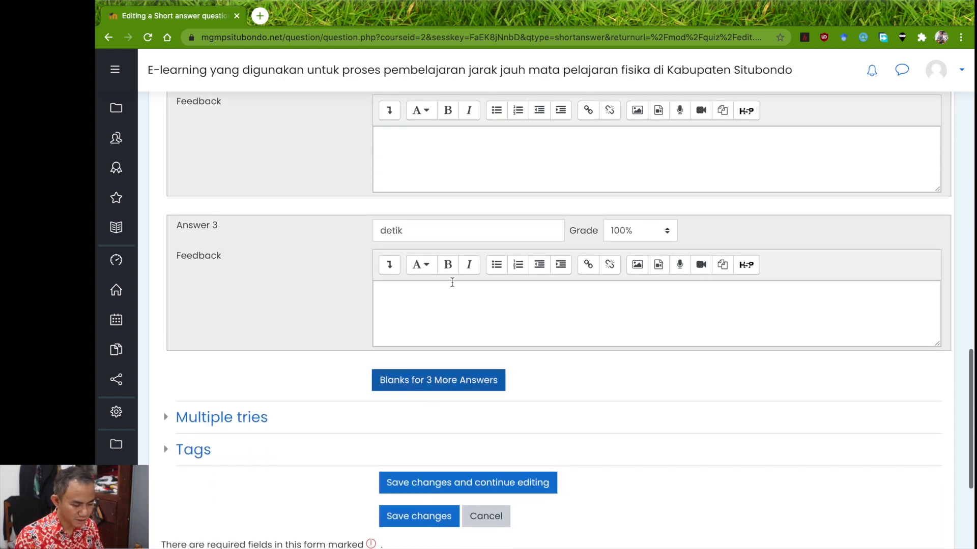
left_click(414, 379)
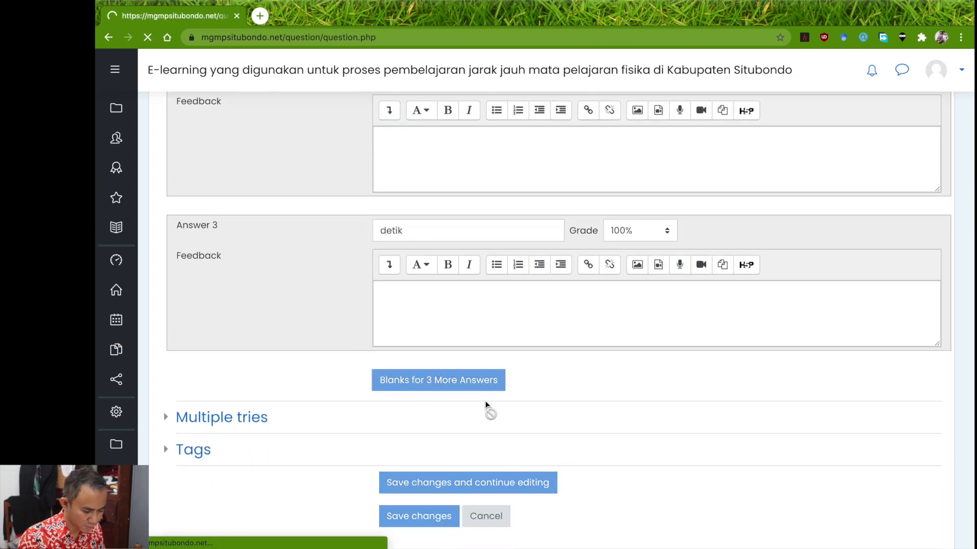
- Enter "jam" as Answer 4 of the question with a grade of 100%
scroll(381, 401, "down", 7)
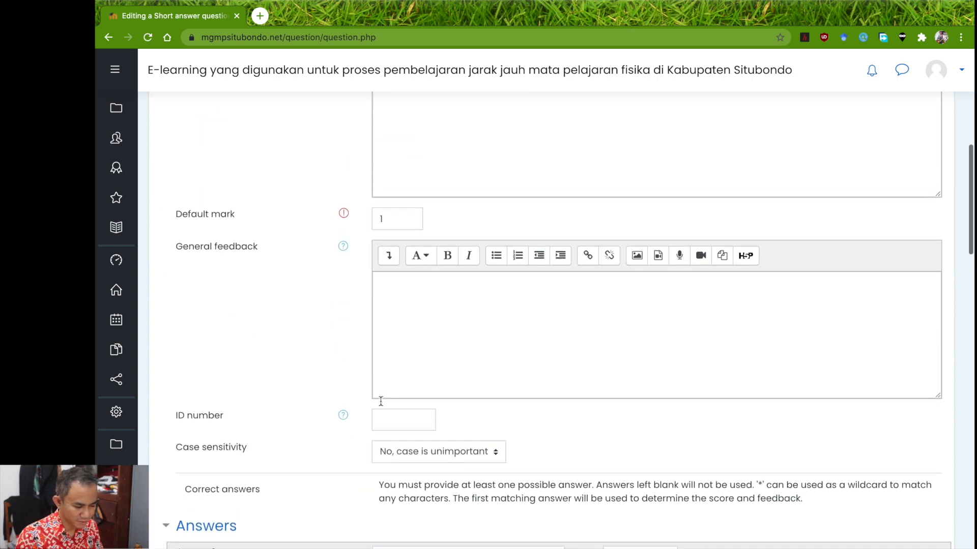
scroll(380, 401, "down", 6)
scroll(392, 431, "down", 2)
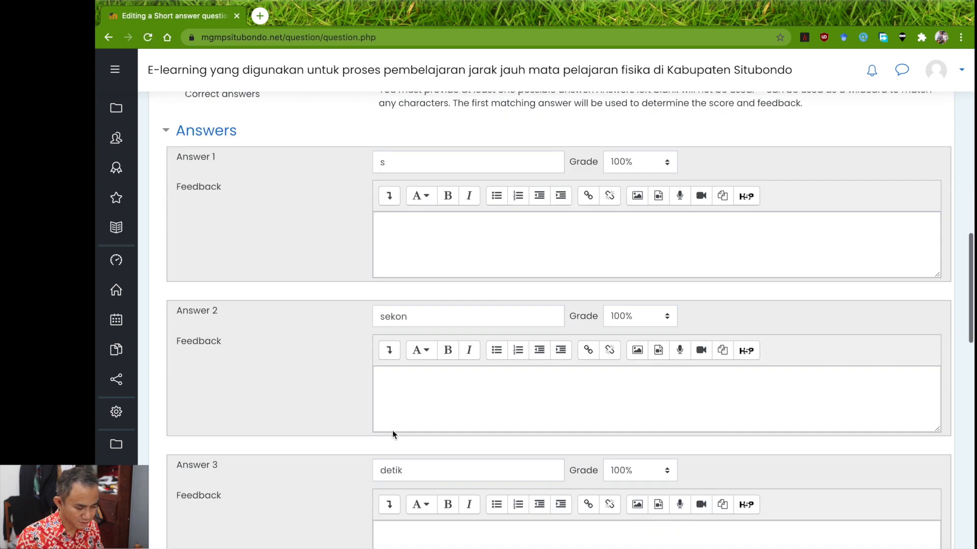
scroll(393, 430, "down", 2)
scroll(474, 478, "down", 3)
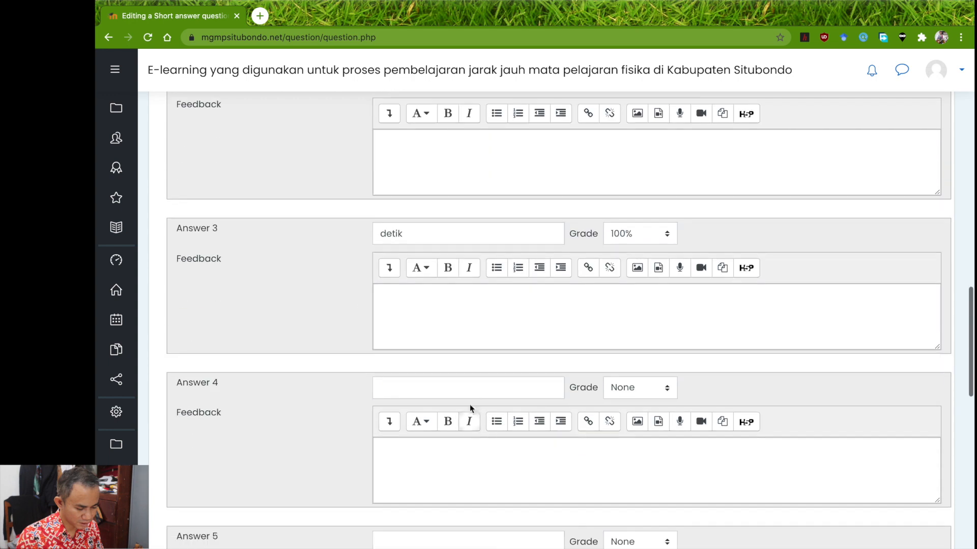
left_click(475, 388)
type("jam")
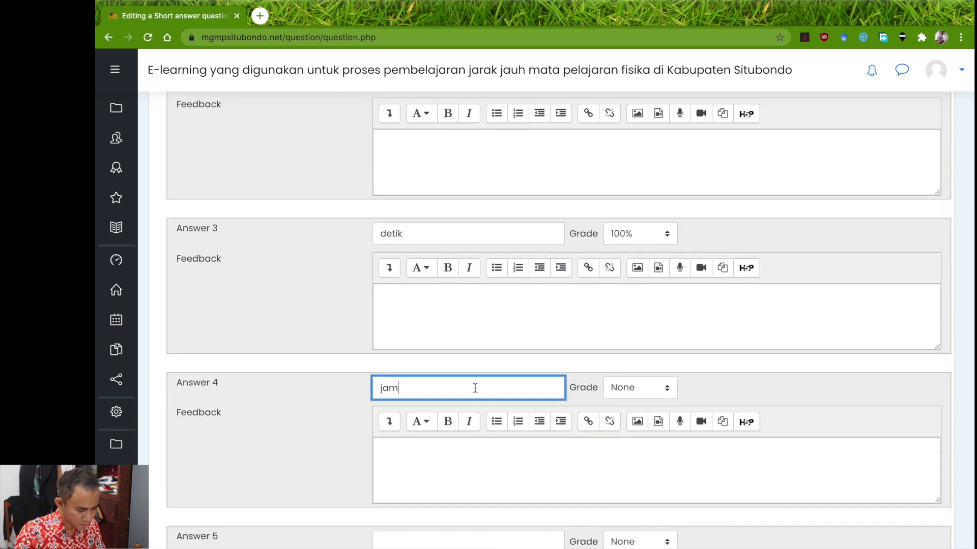
left_click(629, 388)
left_click(635, 399)
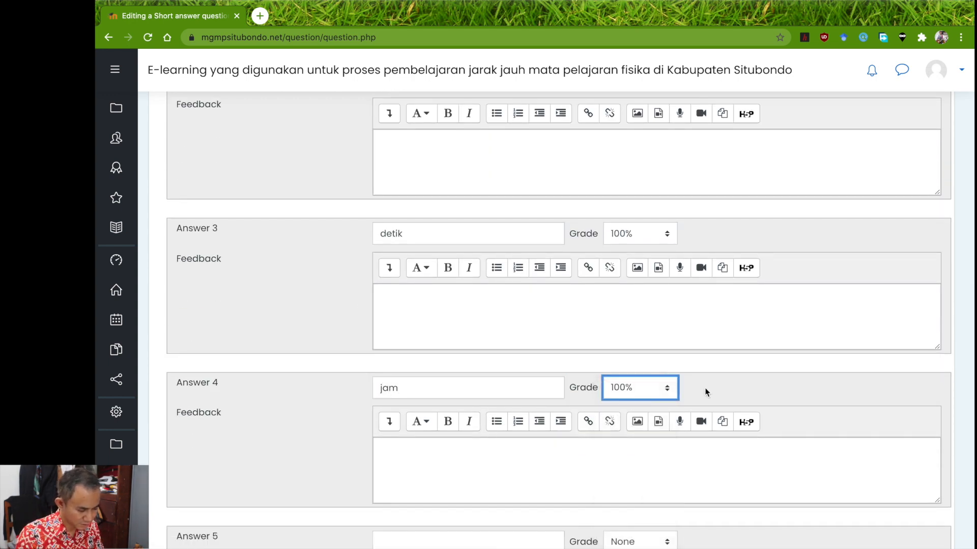
- Look over the accepted answers and save the waktu question to the quiz
scroll(713, 388, "down", 5)
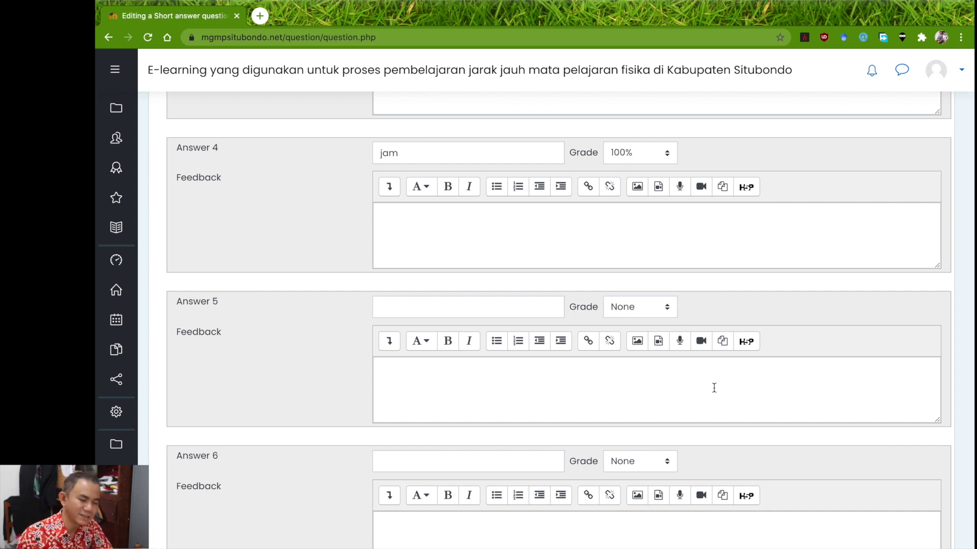
scroll(713, 388, "up", 5)
scroll(473, 436, "up", 2)
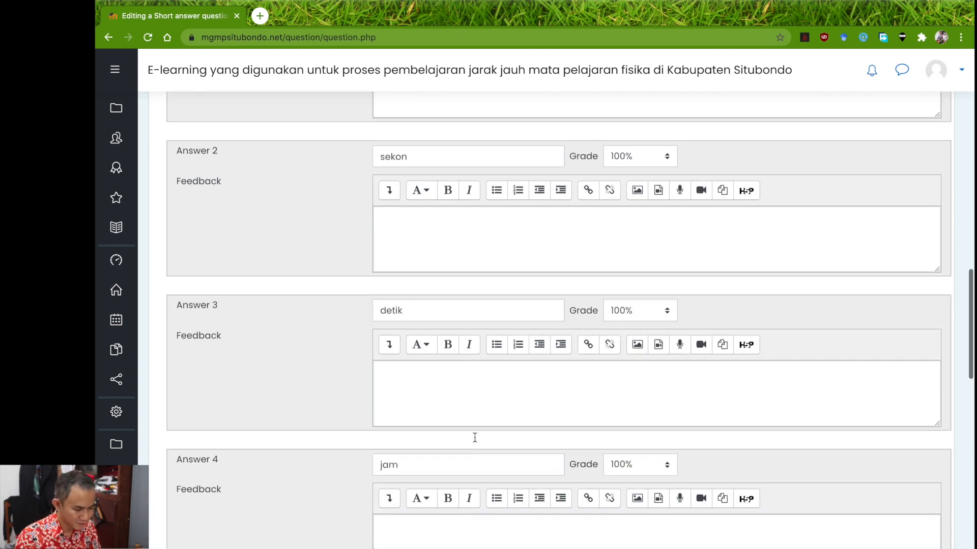
scroll(442, 344, "up", 5)
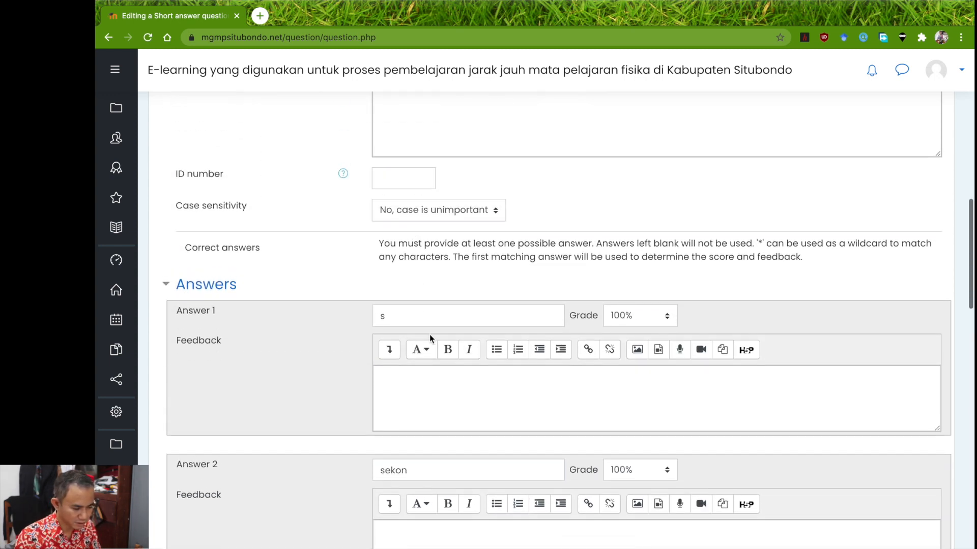
scroll(442, 396, "down", 10)
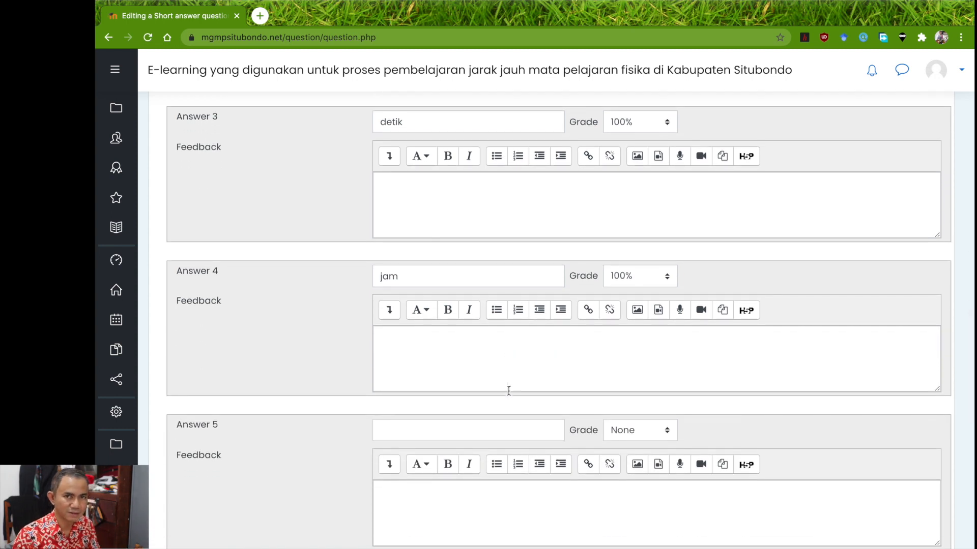
scroll(508, 391, "down", 8)
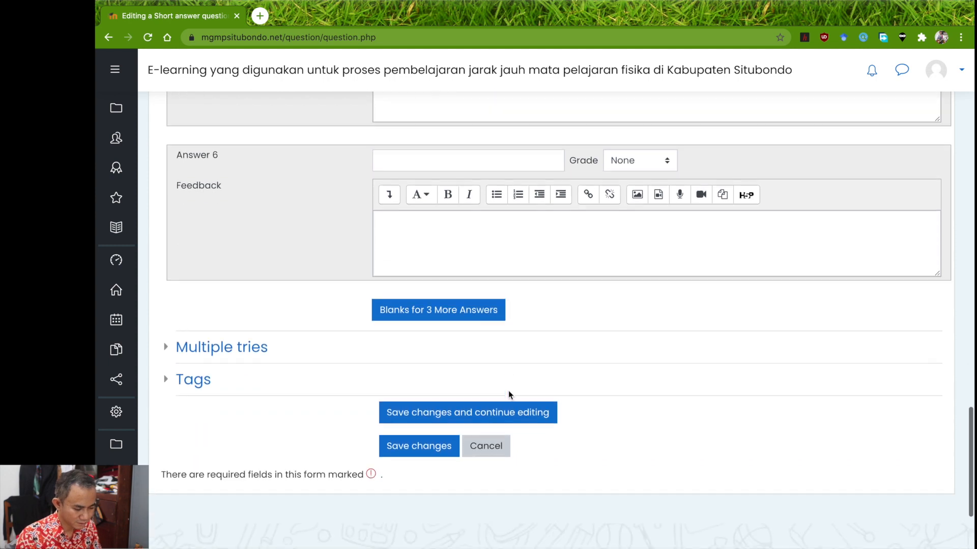
scroll(508, 391, "down", 2)
left_click(433, 379)
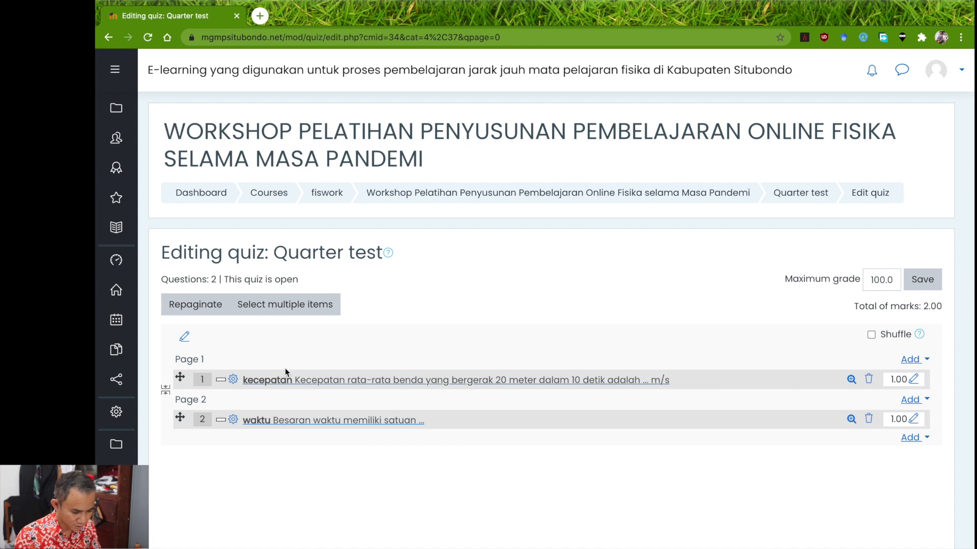
- Repaginate the Quarter test with 7 questions per page and save the quiz's maximum grade
left_click(204, 308)
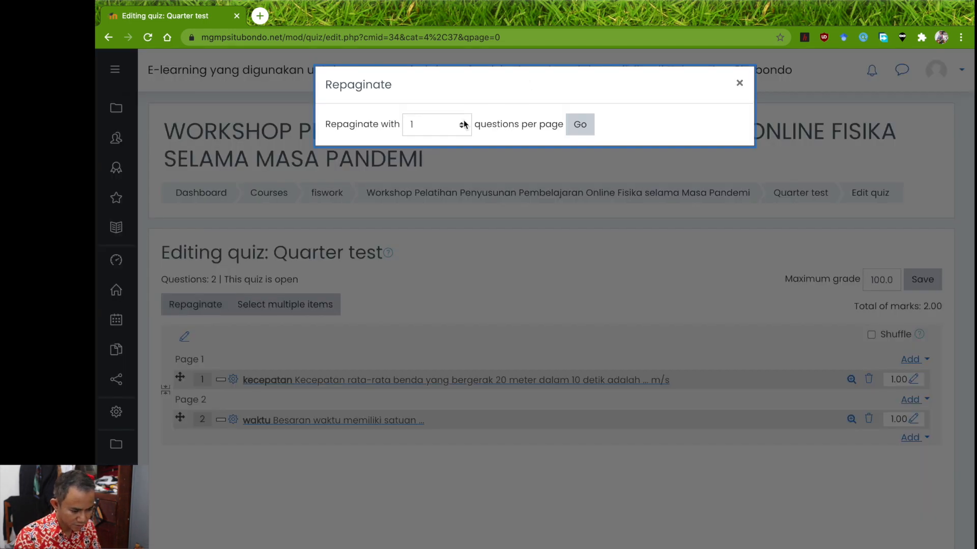
left_click(463, 124)
left_click(423, 202)
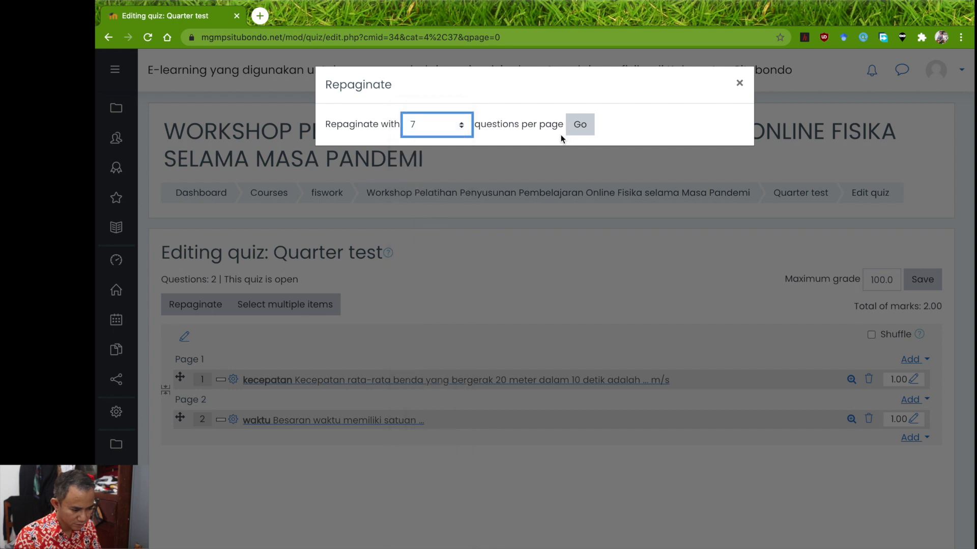
left_click(579, 125)
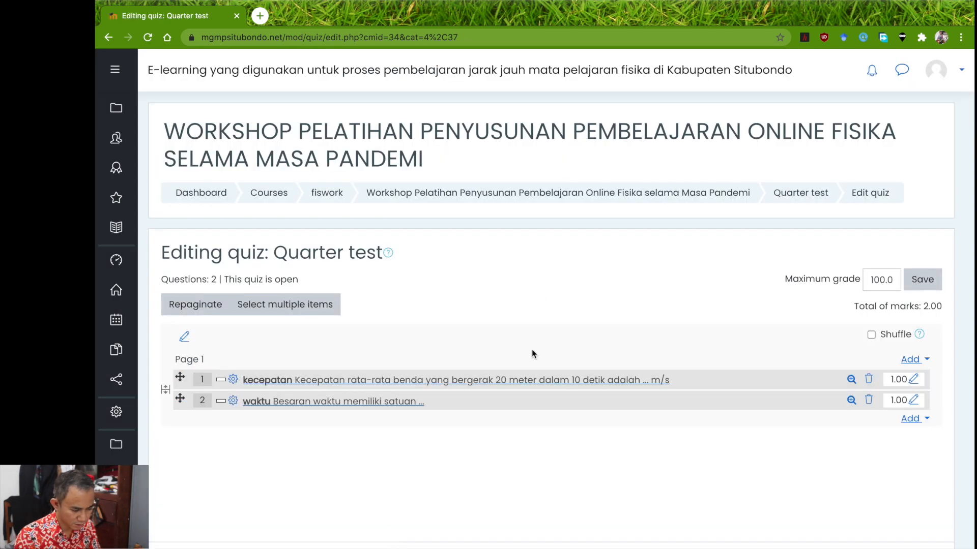
left_click(922, 280)
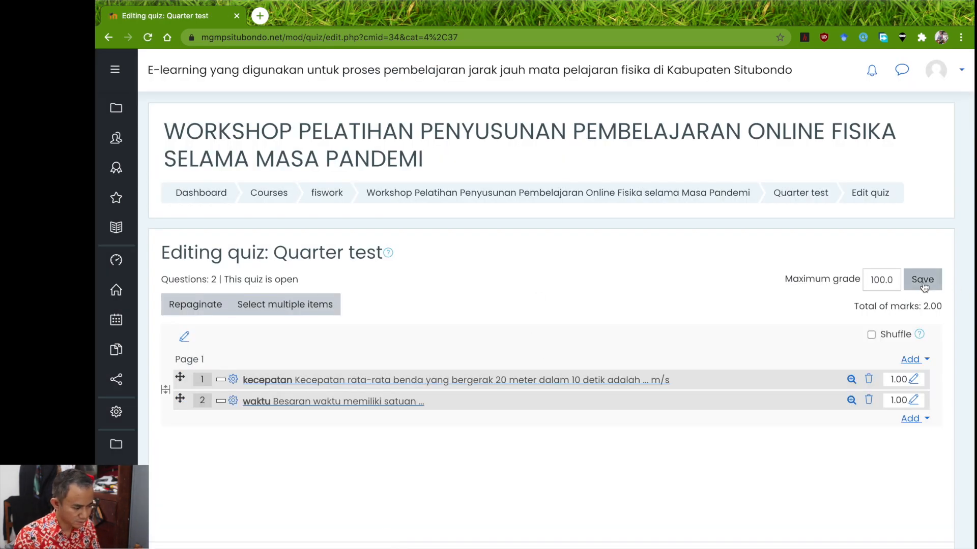
- Start a new Quarter test attempt, answering question 1 with 3 and question 2 with s
left_click(807, 198)
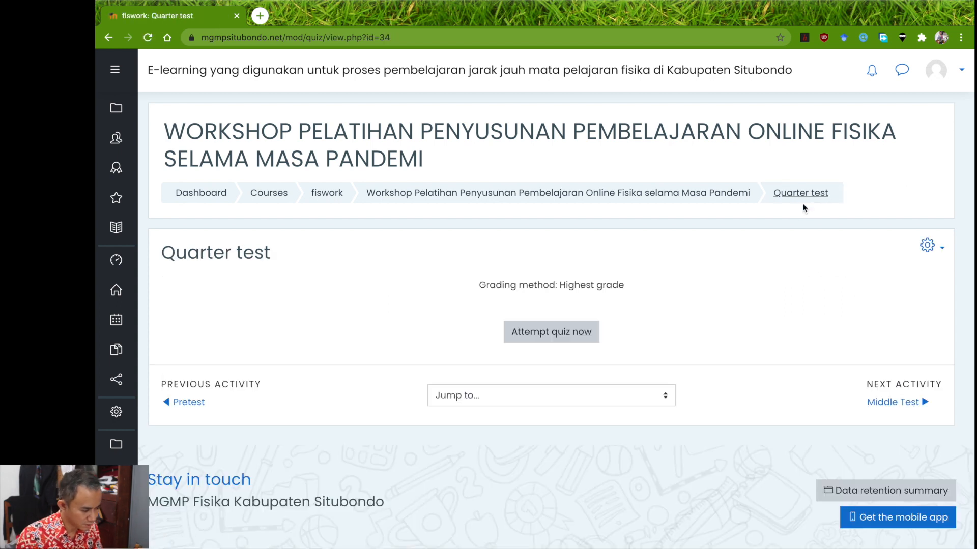
left_click(589, 332)
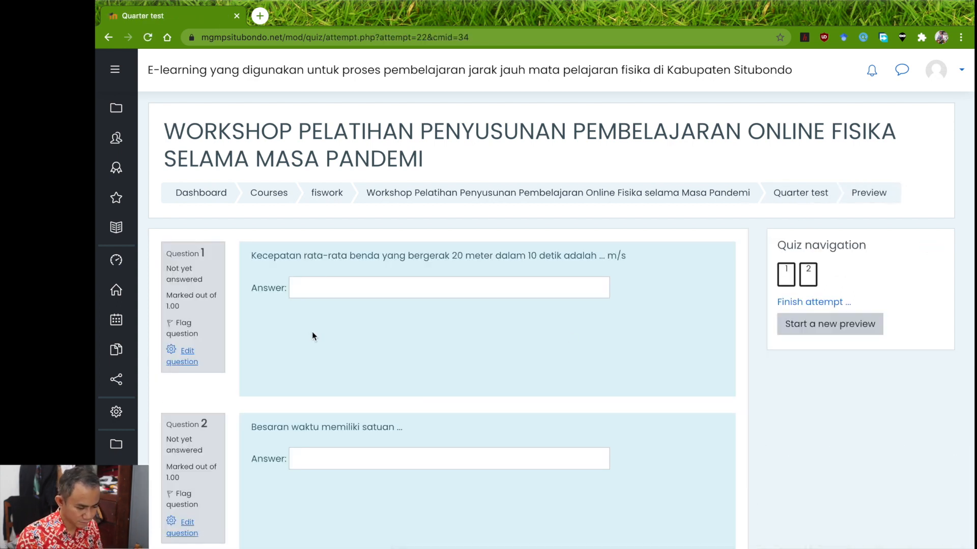
left_click(342, 291)
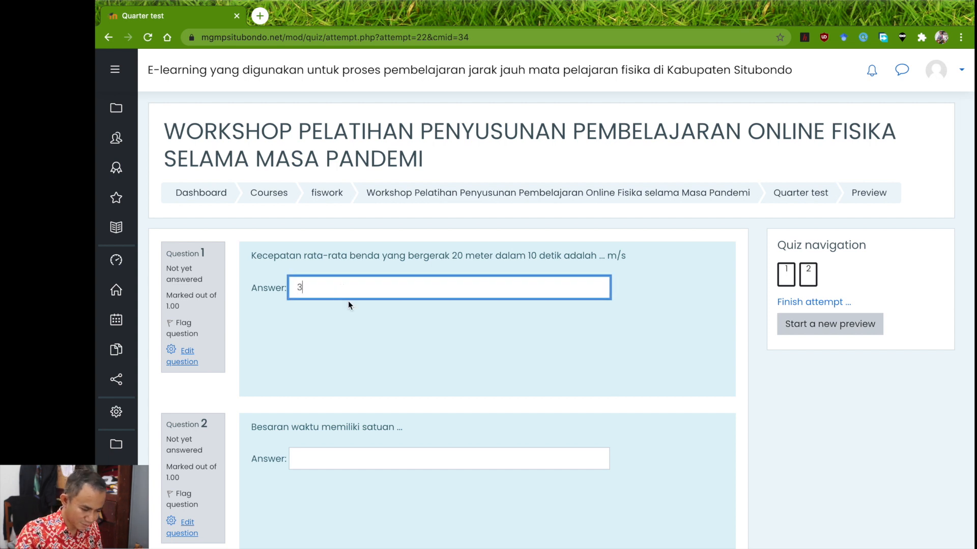
scroll(343, 328, "down", 3)
left_click(338, 331)
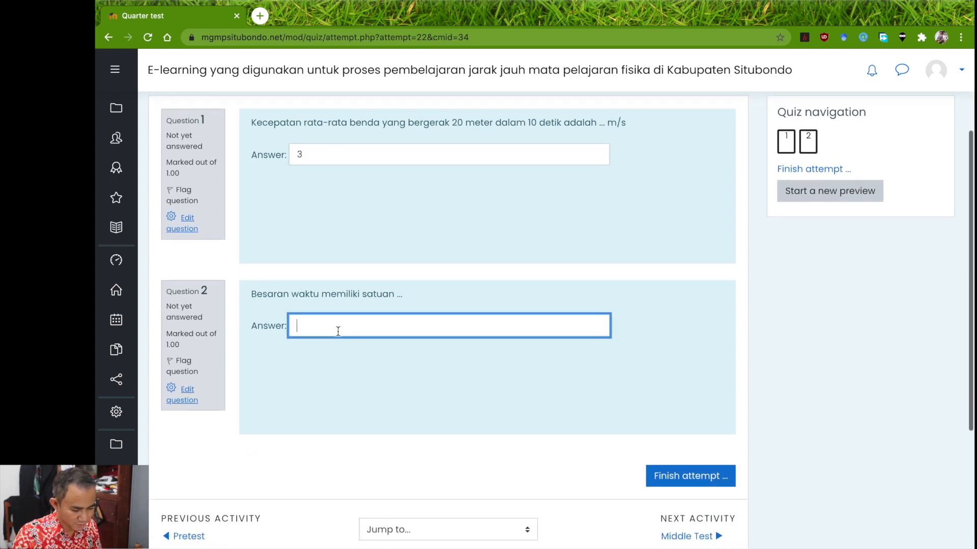
scroll(469, 435, "up", 2)
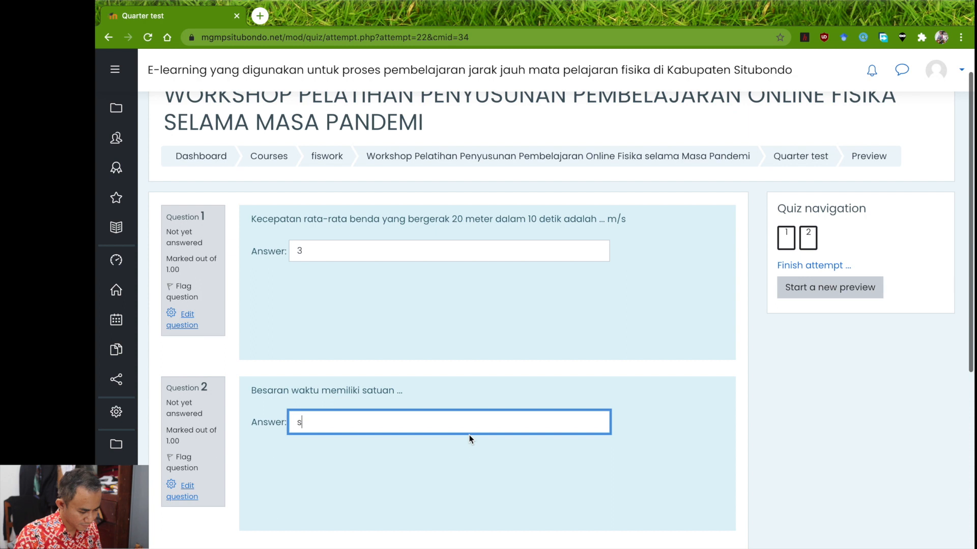
- Submit the Quarter test attempt, check the marking of both questions and finish the review to return to the quiz page
scroll(469, 435, "down", 3)
left_click(688, 456)
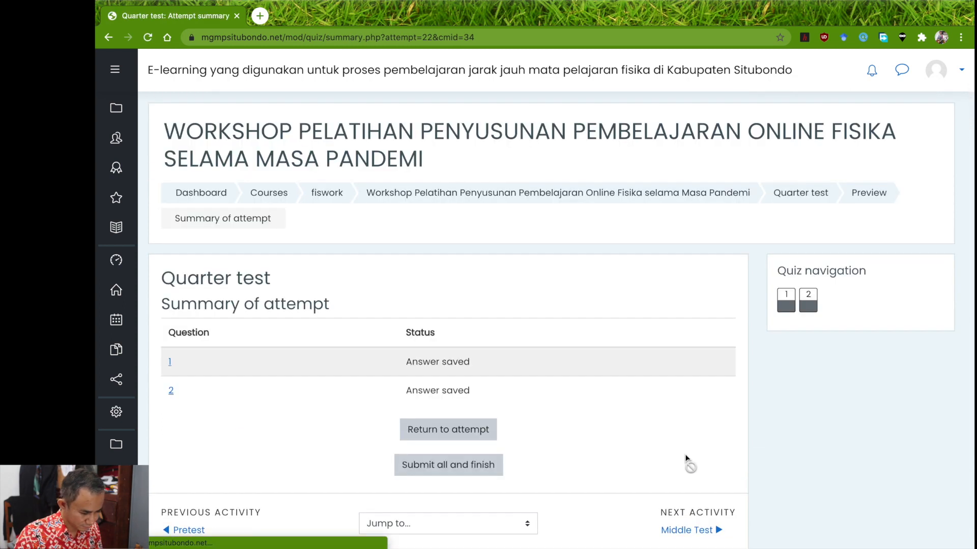
scroll(642, 448, "down", 3)
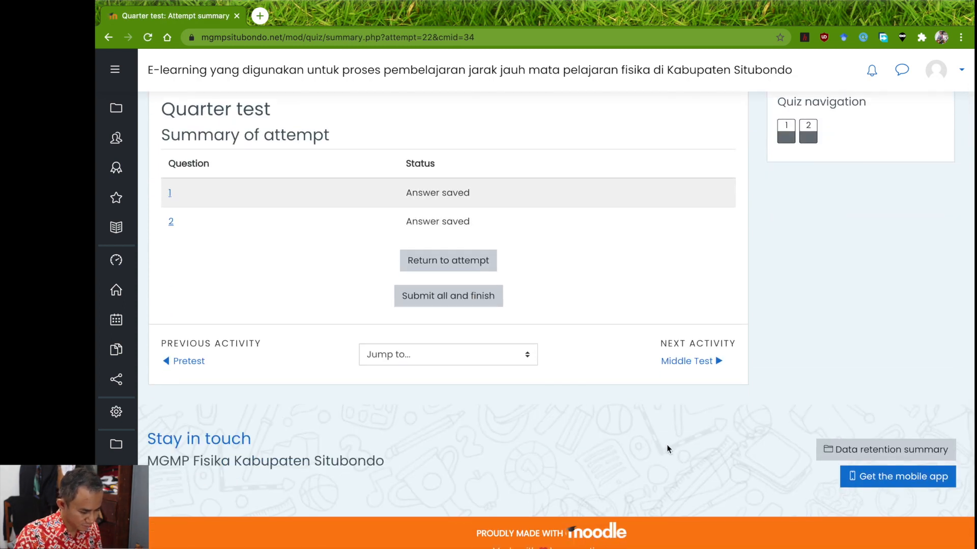
left_click(457, 295)
left_click(508, 383)
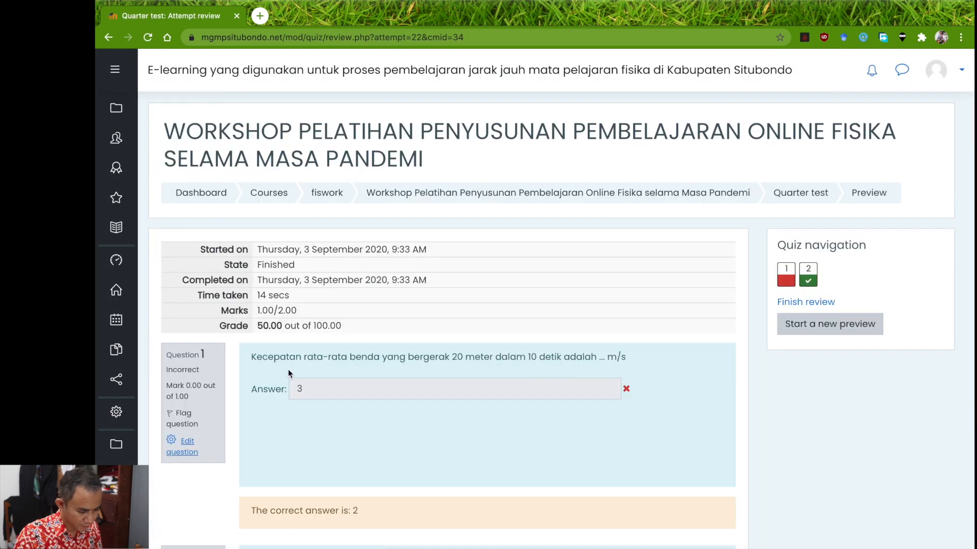
scroll(306, 404, "down", 6)
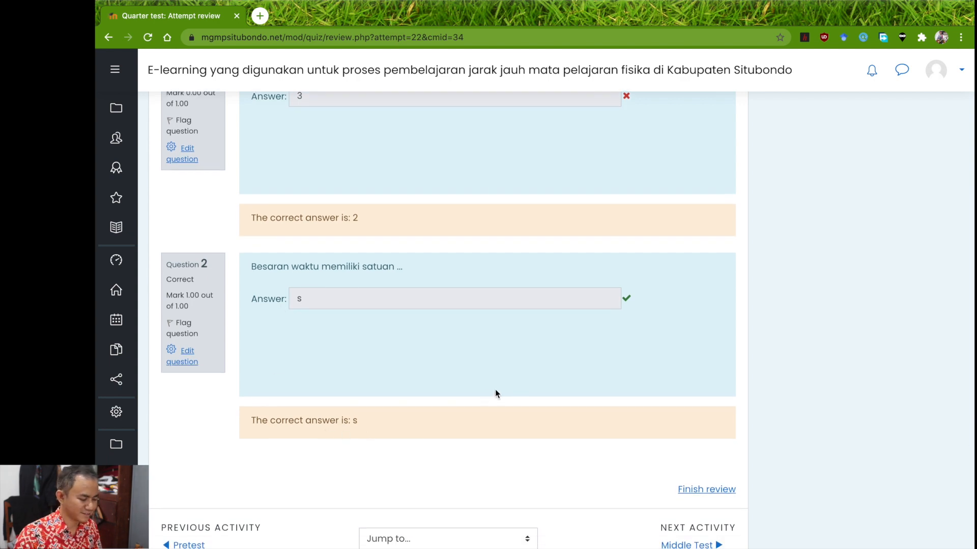
left_click(700, 490)
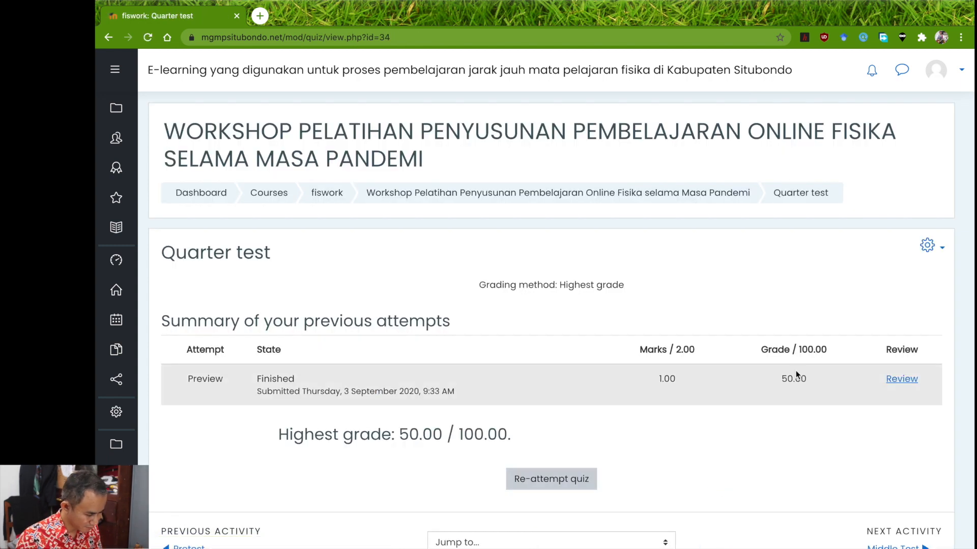
left_click(788, 198)
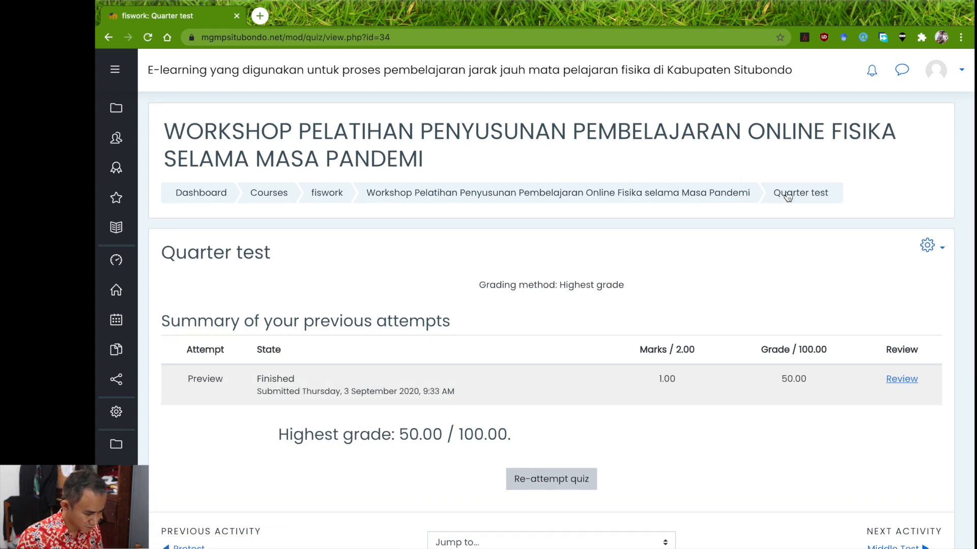
- Re-attempt the quiz, answering question 1 with 2 and question 2 with "detik"
left_click(570, 477)
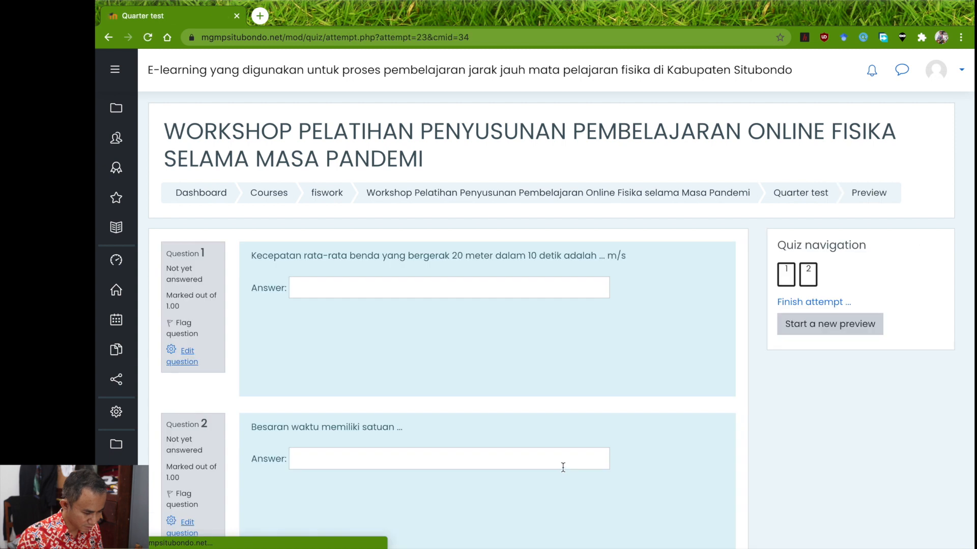
left_click(424, 286)
scroll(431, 335, "down", 2)
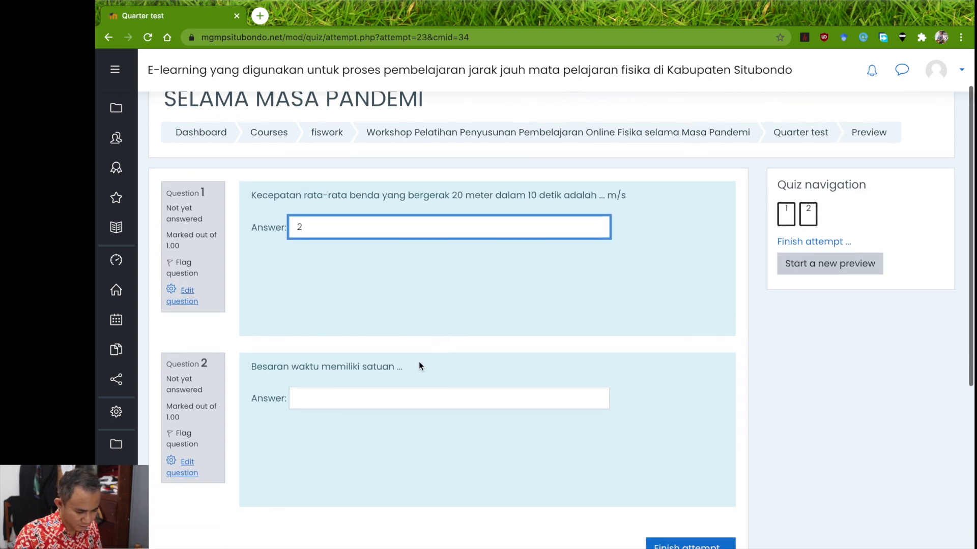
left_click(355, 394)
type("detik")
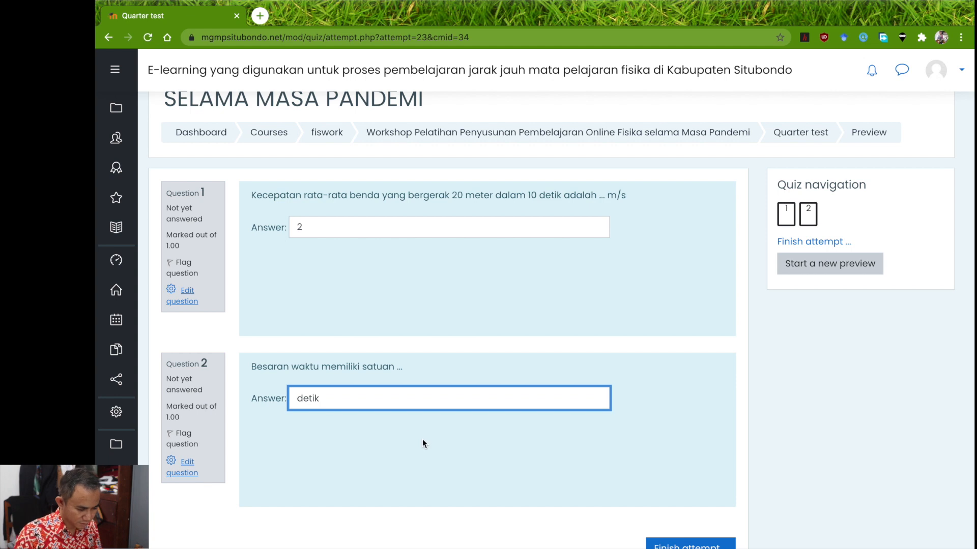
left_click(423, 442)
- Submit the attempt containing the "detik" answer, check how both answers are graded and finish the review
scroll(524, 450, "down", 2)
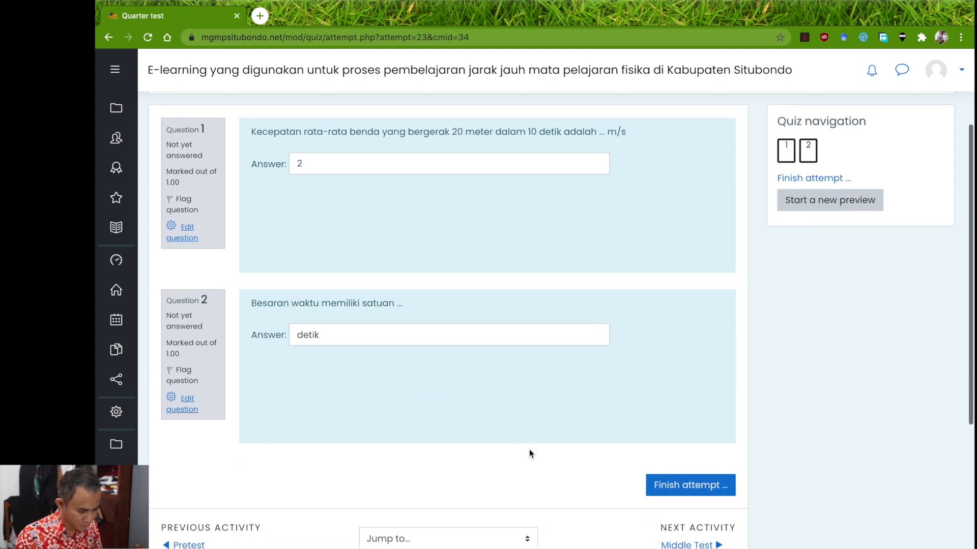
left_click(692, 499)
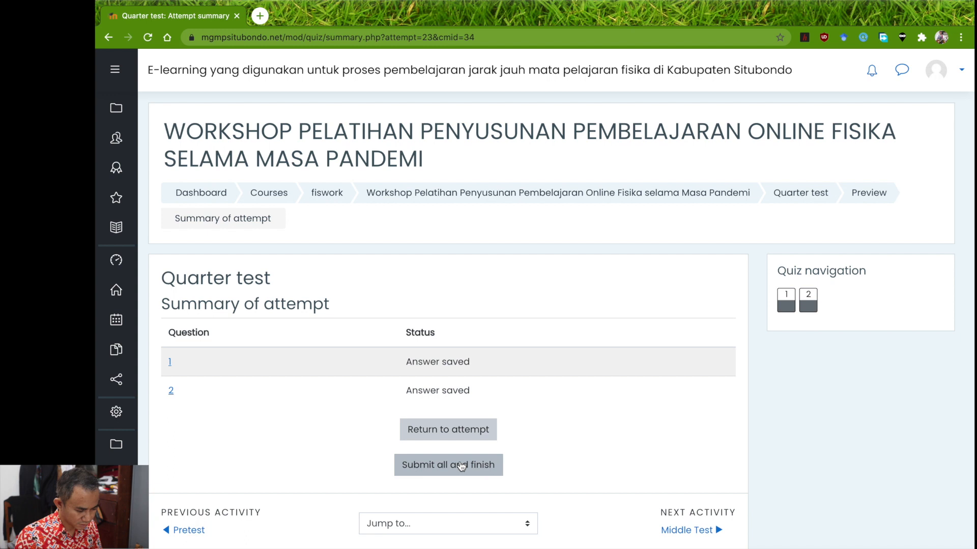
left_click(461, 466)
left_click(508, 384)
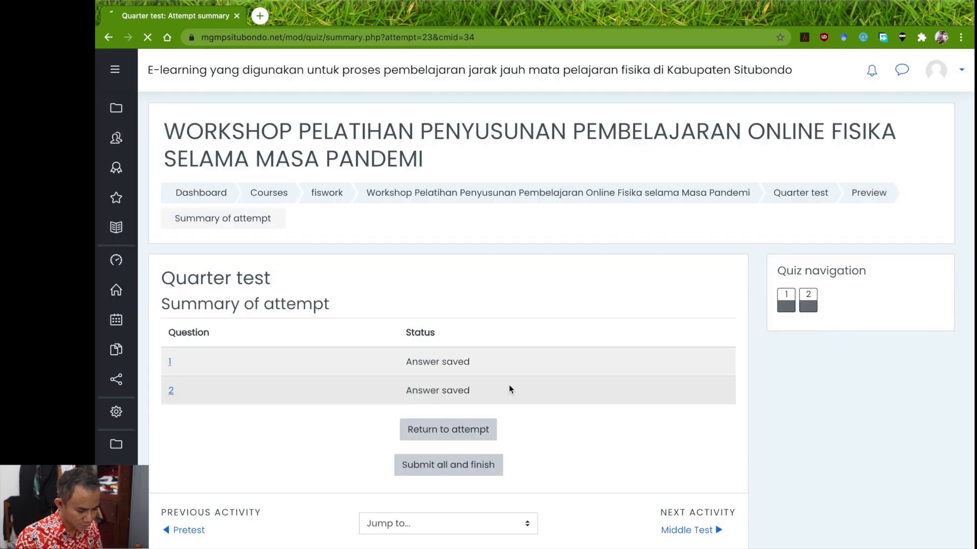
scroll(493, 427, "down", 3)
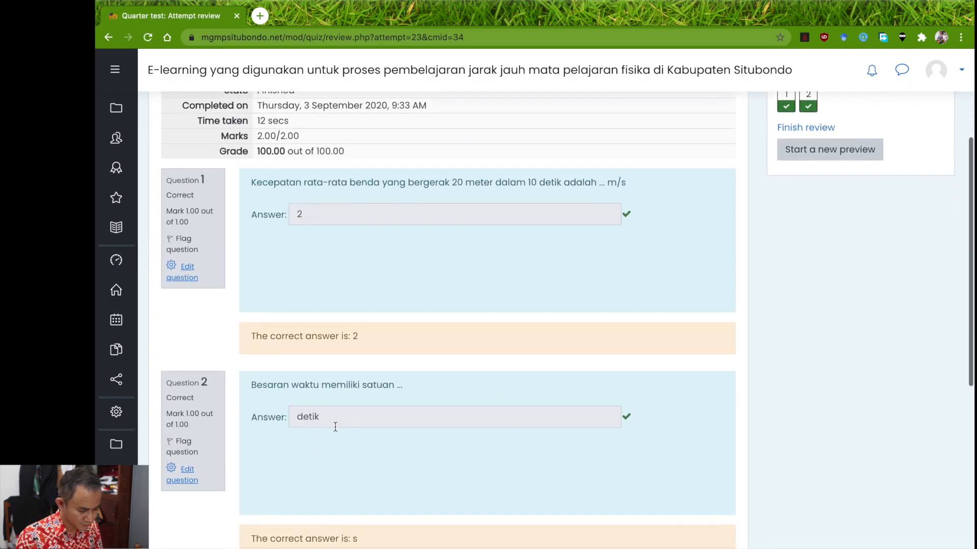
scroll(420, 446, "down", 2)
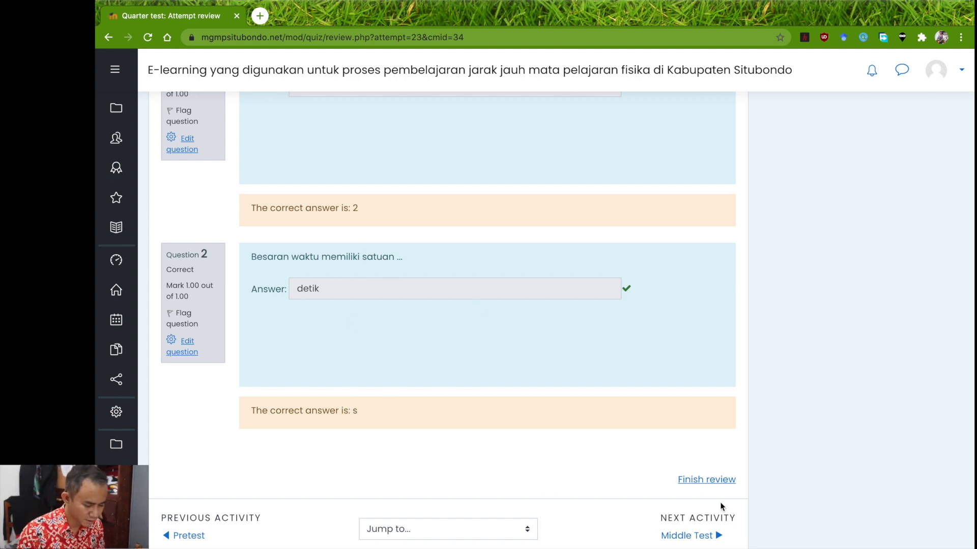
left_click(704, 483)
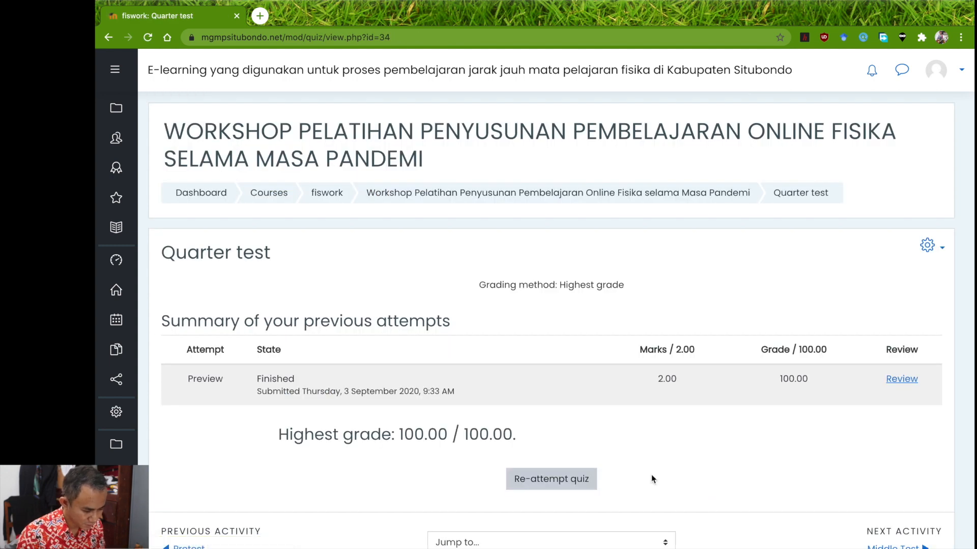
- Start another Quarter test attempt, answering question 1 with 2 and question 2 with "meter"
left_click(573, 483)
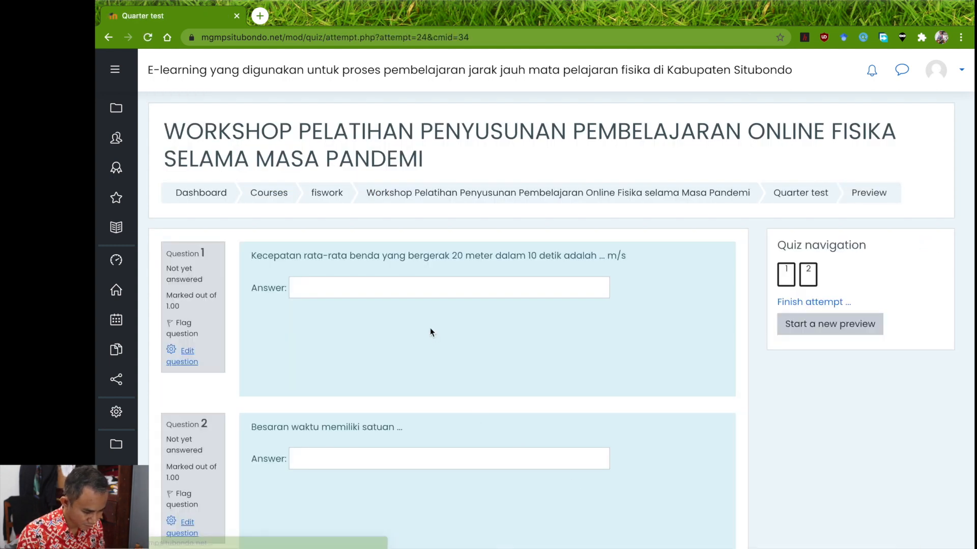
left_click(430, 286)
type("2")
scroll(413, 383, "down", 1)
scroll(414, 383, "down", 1)
left_click(385, 431)
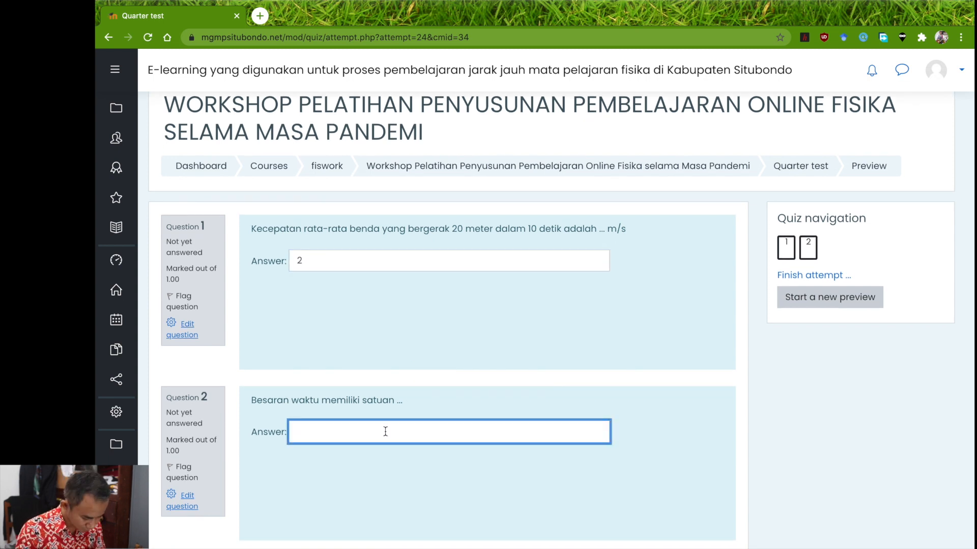
type("meter")
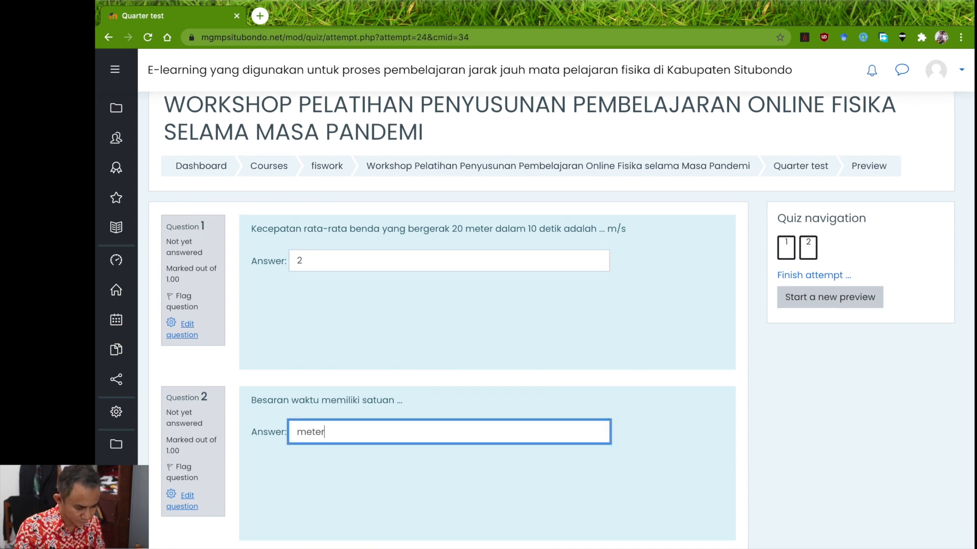
- Finish the attempt containing the "meter" answer and confirm the submission of all answers
scroll(534, 436, "down", 5)
left_click(718, 351)
left_click(433, 466)
left_click(535, 381)
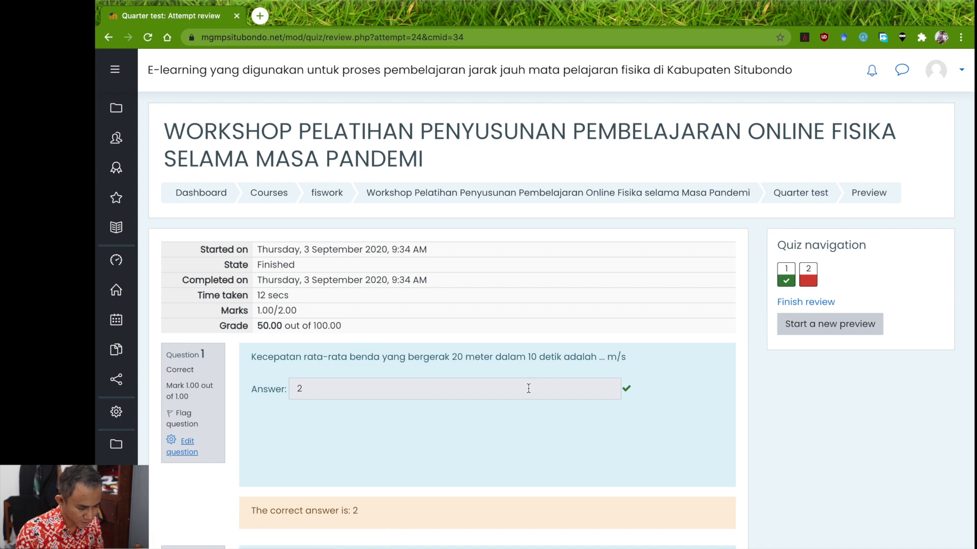
- Examine the grade, marks and correct answers in the attempt review, and return to the Quarter test page
scroll(529, 388, "down", 1)
scroll(361, 380, "down", 5)
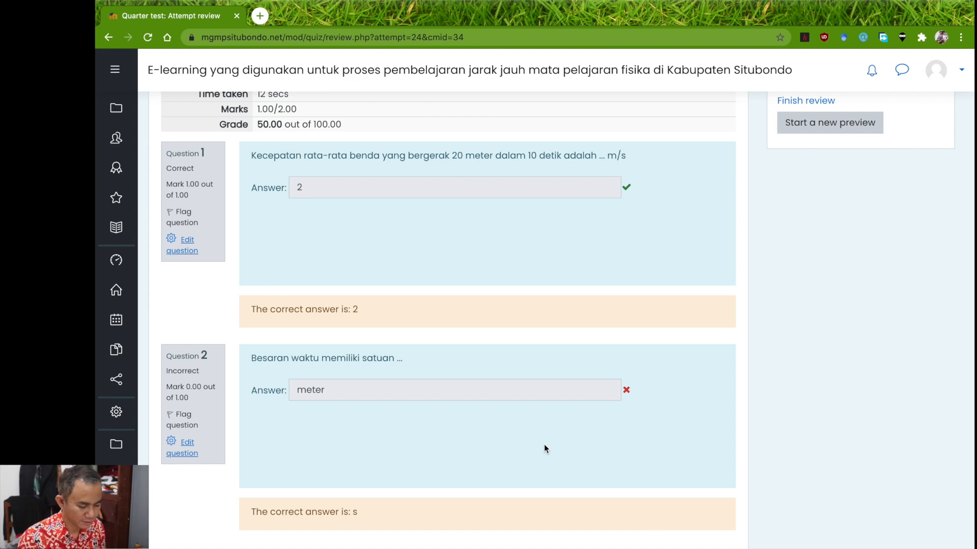
scroll(552, 446, "down", 1)
scroll(554, 442, "down", 3)
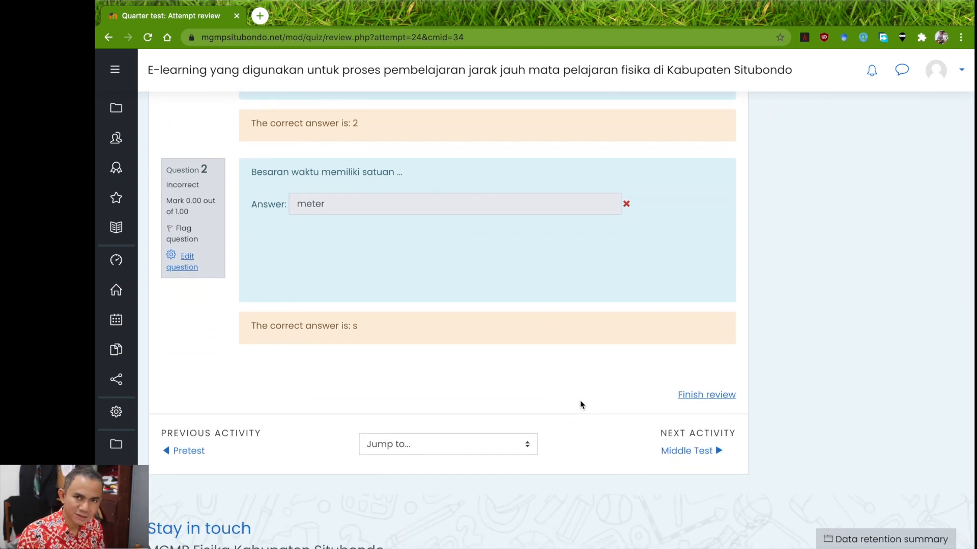
scroll(564, 367, "up", 9)
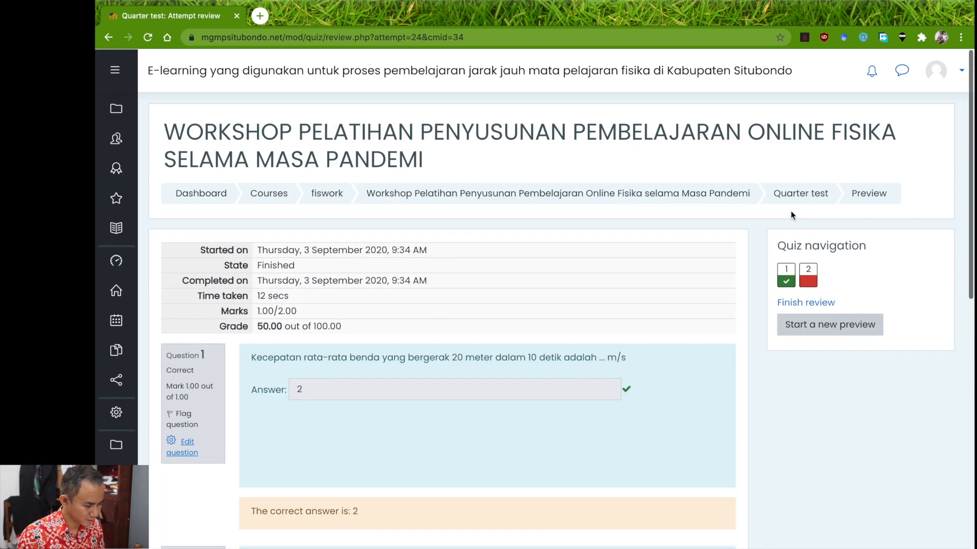
left_click(790, 199)
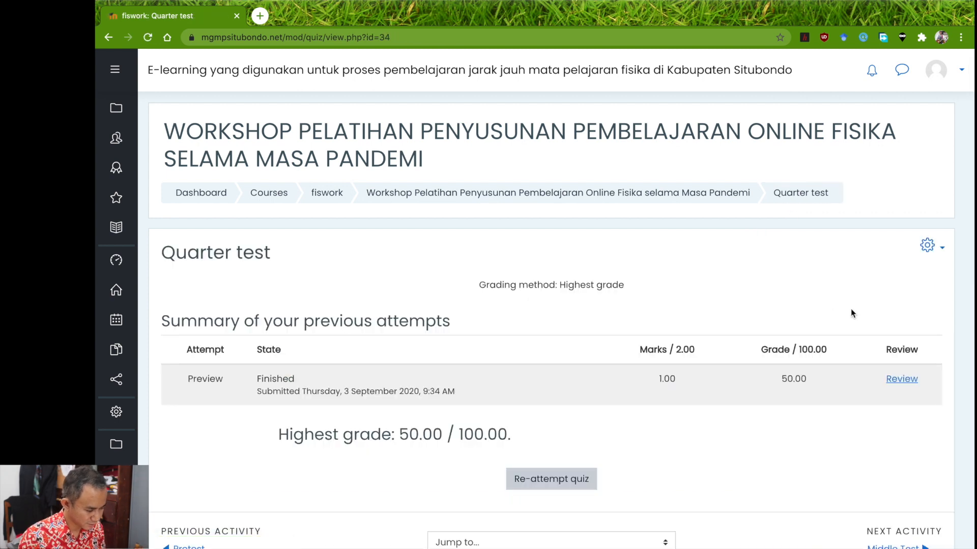
- Open the Quarter test for editing and add a new Short answer question after the waktu question
left_click(925, 247)
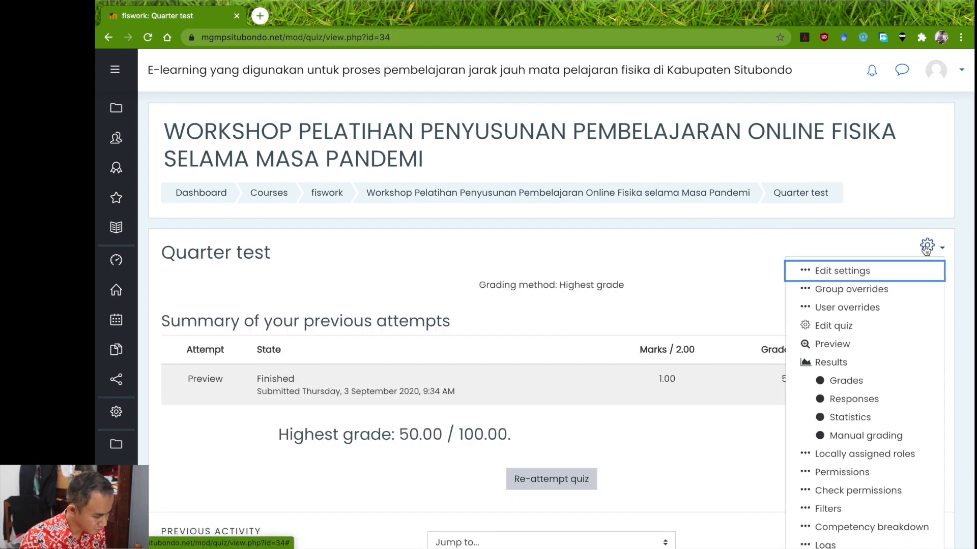
left_click(831, 324)
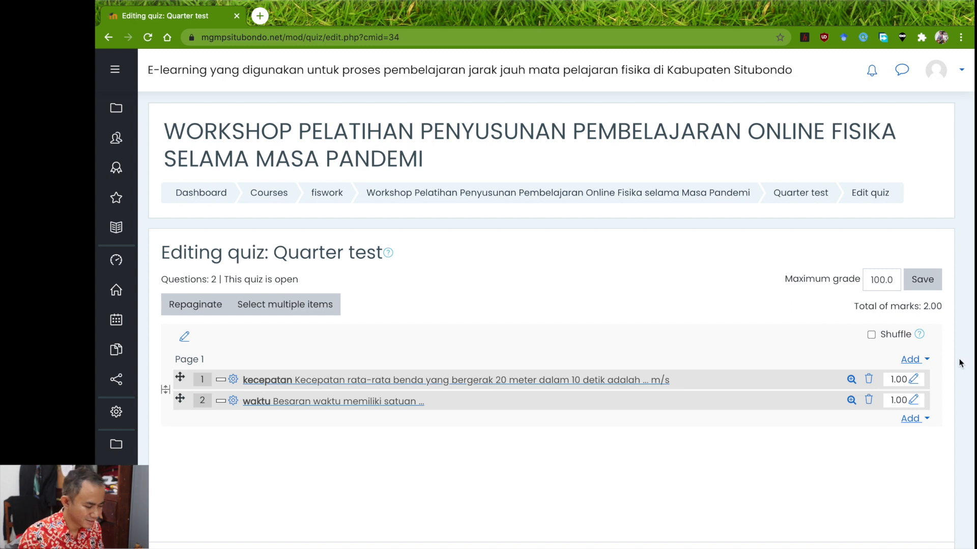
left_click(910, 419)
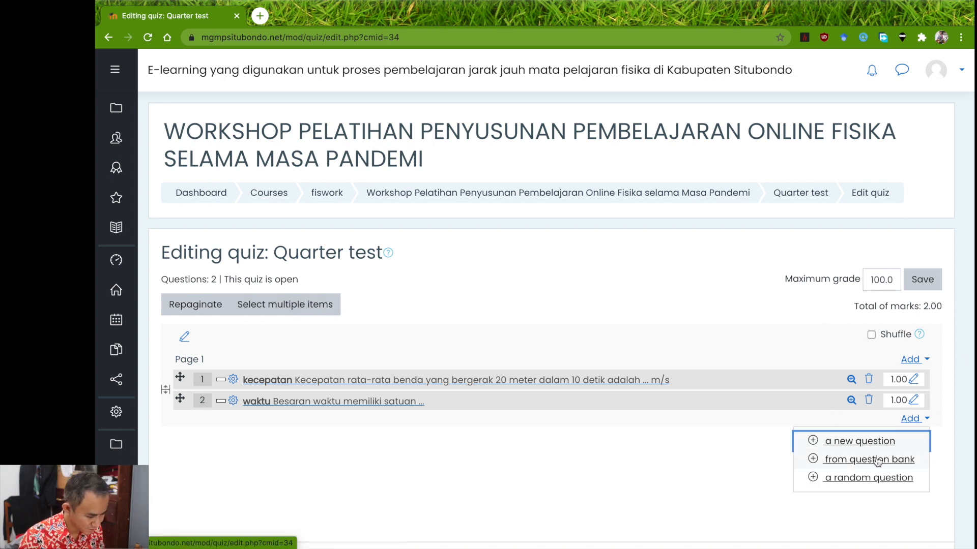
left_click(861, 442)
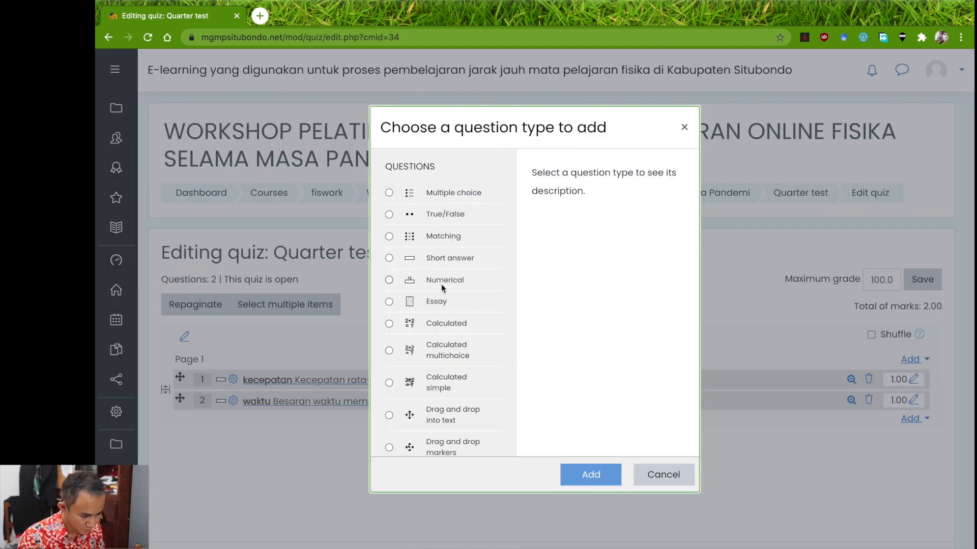
left_click(432, 258)
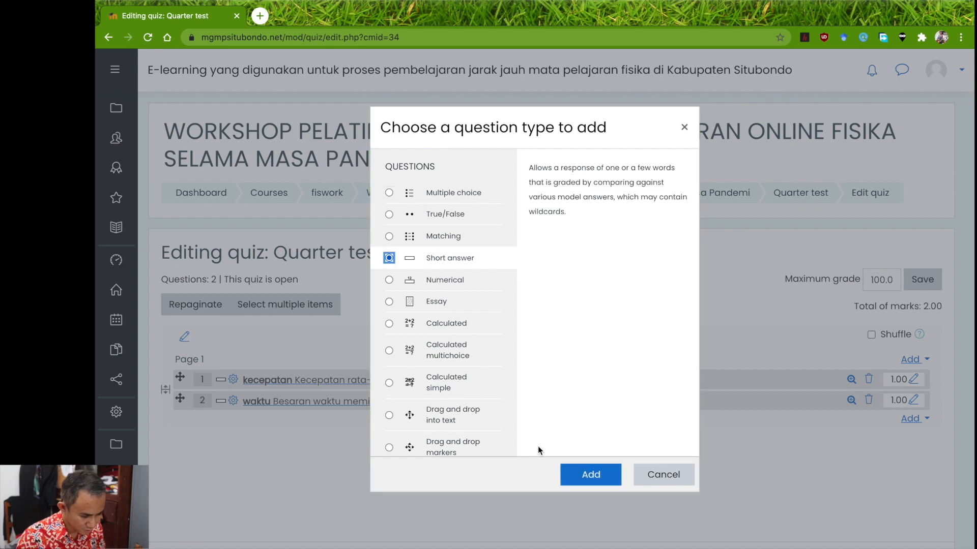
left_click(581, 472)
- Name the new question "suhu" and enter the question text "Celcius, Kelvin, Fahrenheit merupakan satuan dari besaran..."
scroll(308, 399, "down", 4)
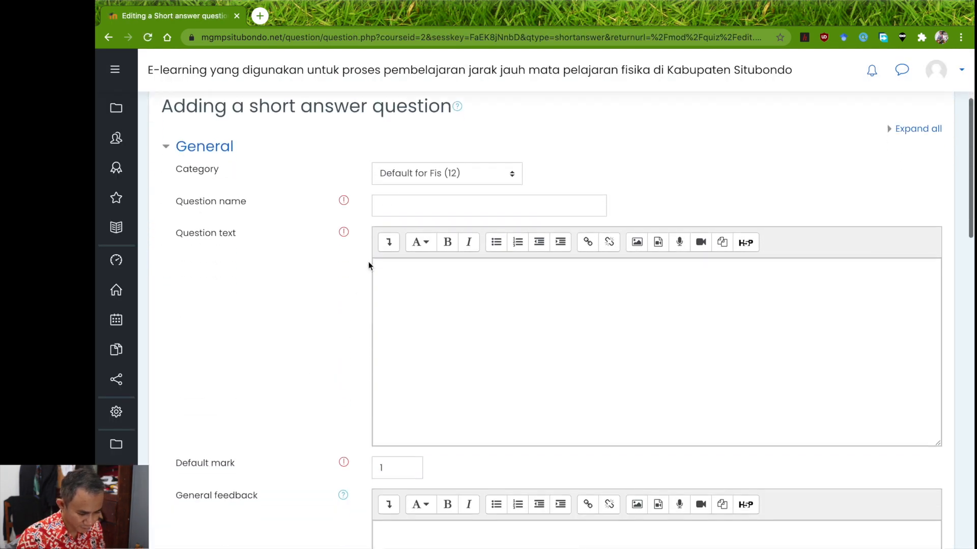
left_click(420, 164)
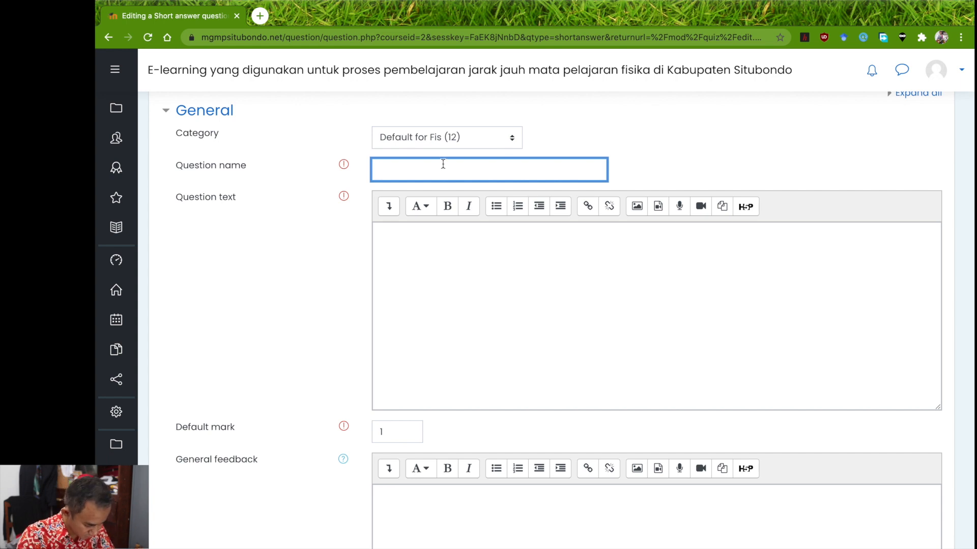
type("suhu")
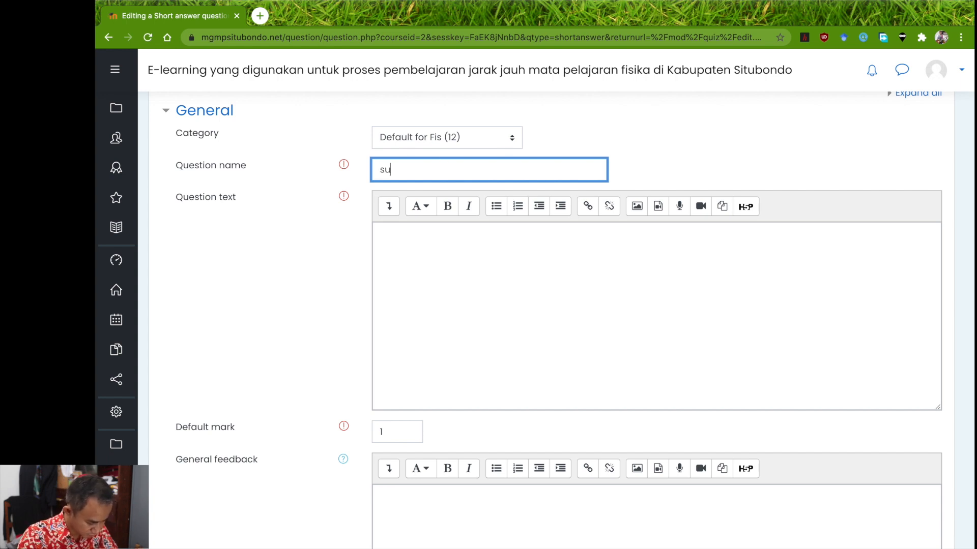
left_click(435, 242)
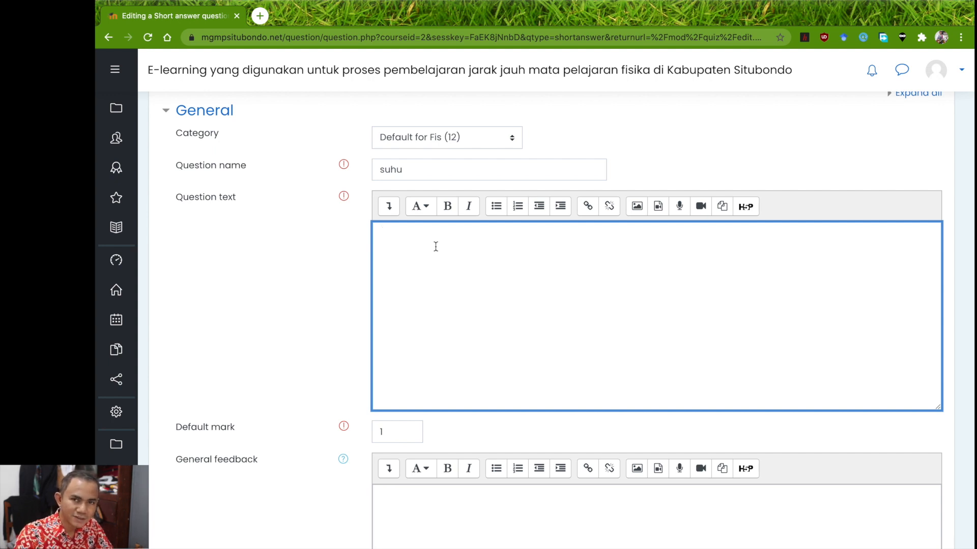
type("Celcius")
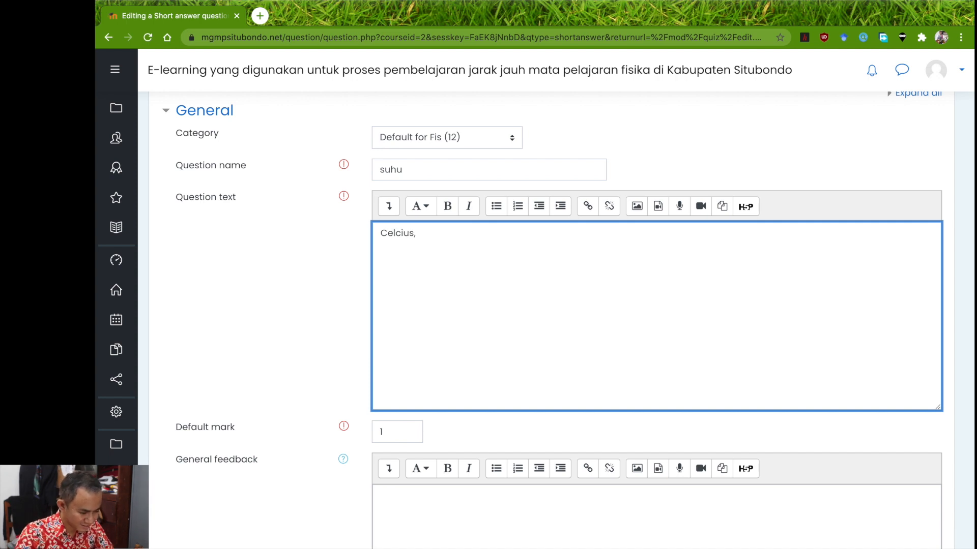
type(", Ke")
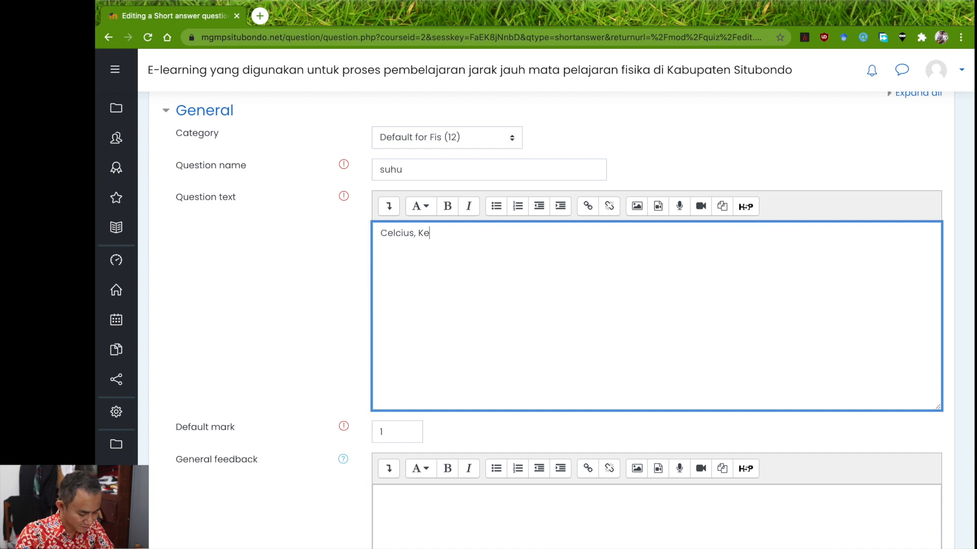
type("lvin, Fahr")
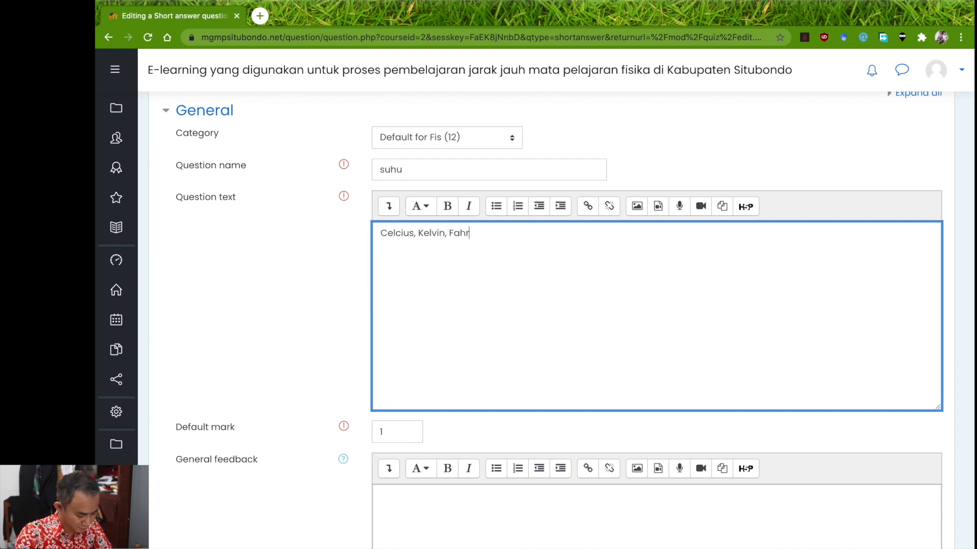
type("enheit m")
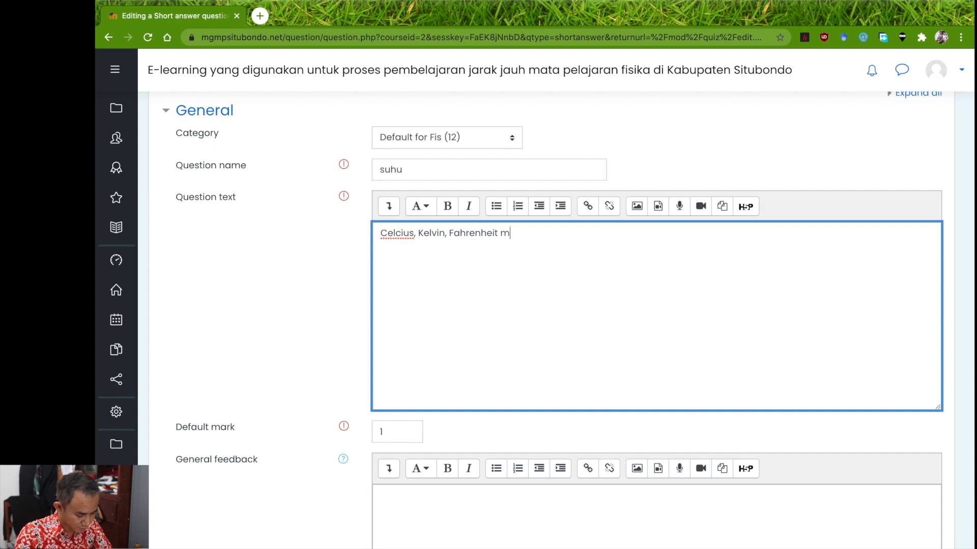
type("erupakan satua")
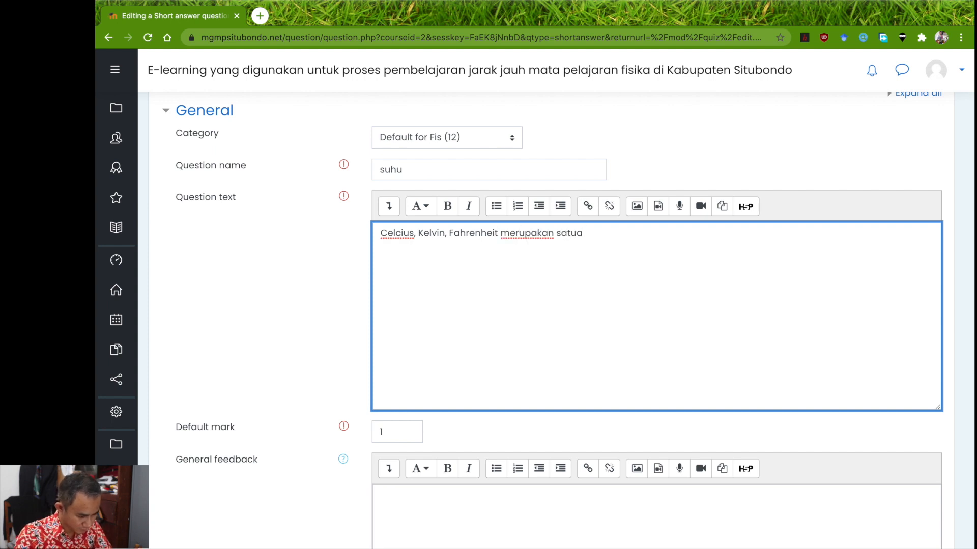
type("n dari be")
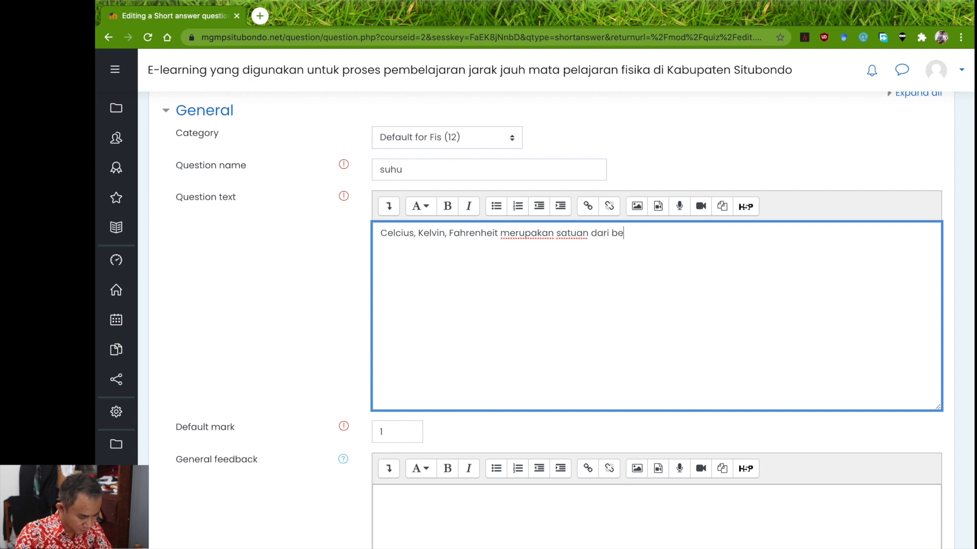
type("saran...")
- Enter "suhu" as Answer 1 of the new question and set its grade to 100%
scroll(281, 364, "down", 1)
scroll(282, 365, "down", 10)
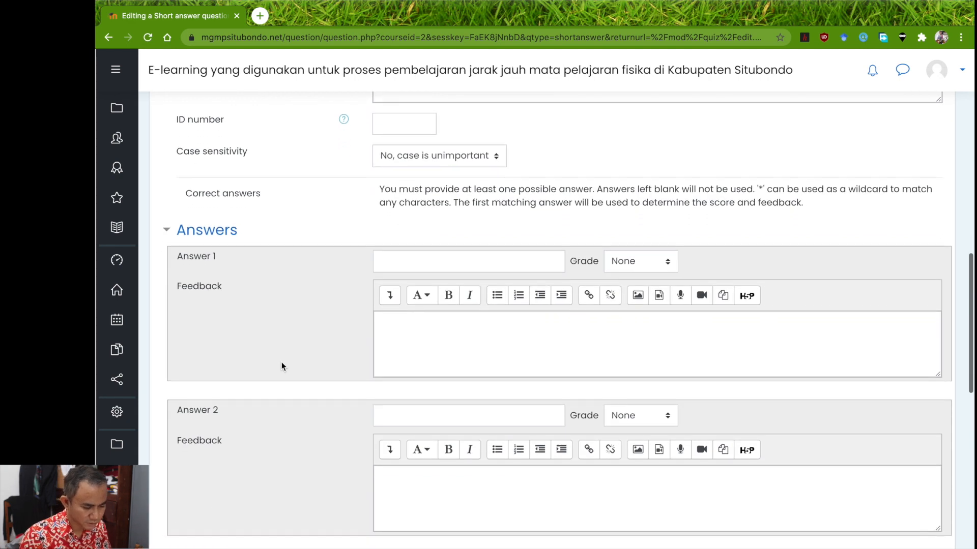
left_click(437, 244)
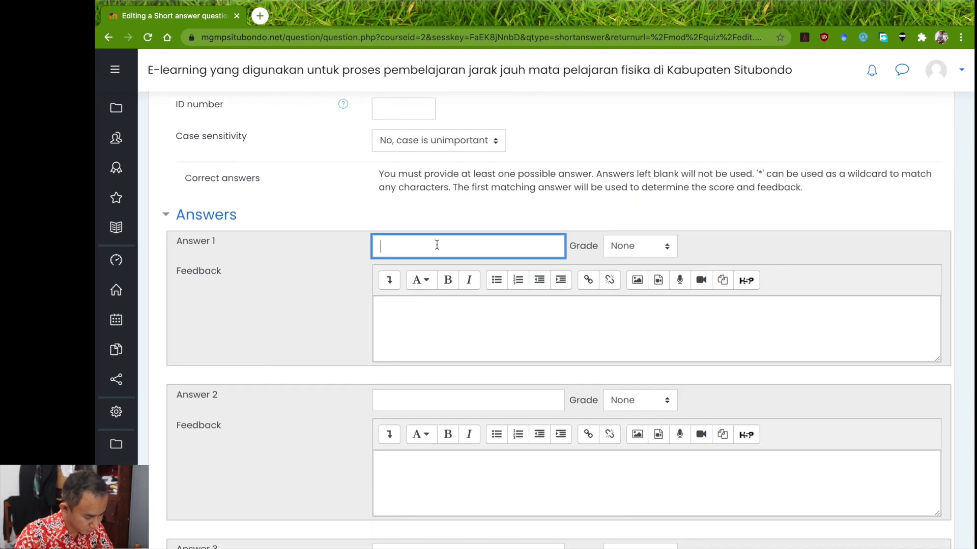
type("suhu")
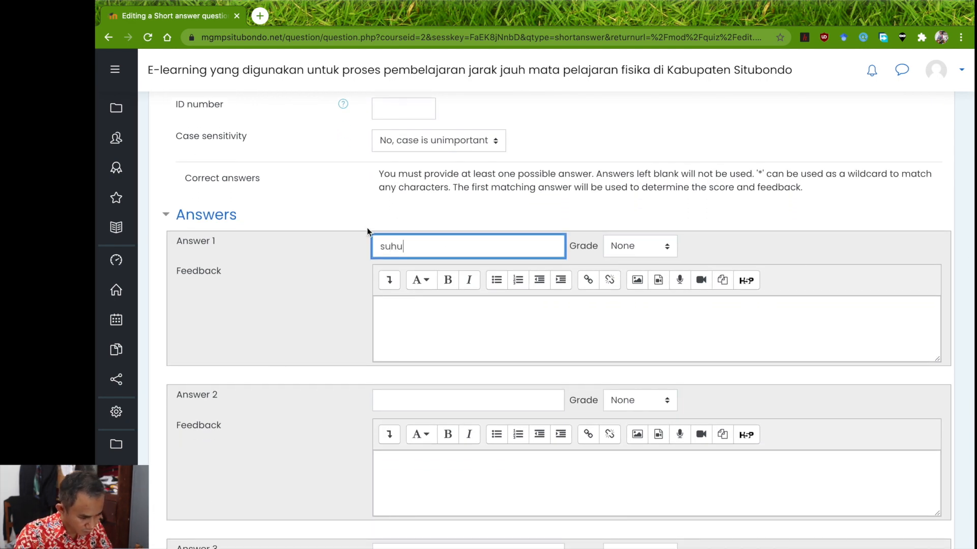
scroll(365, 227, "up", 2)
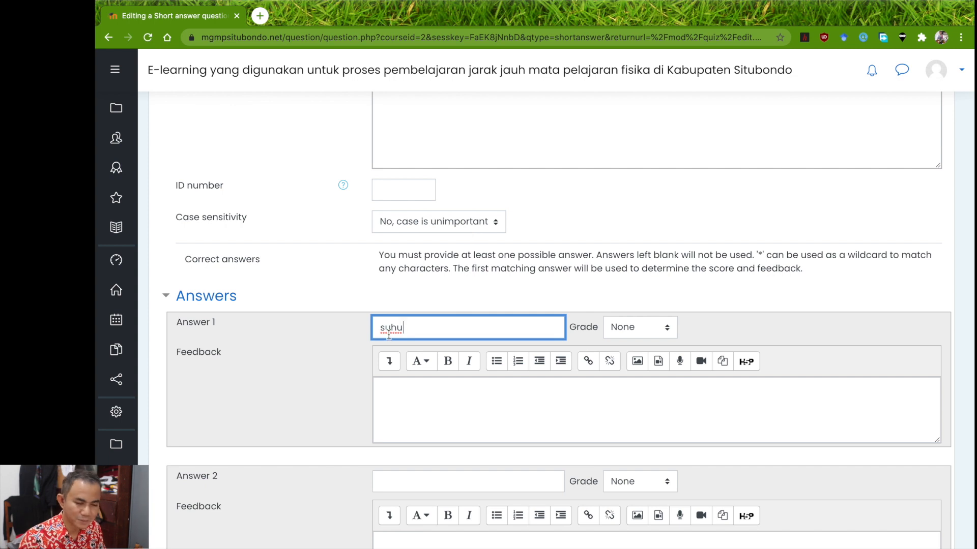
left_click(617, 328)
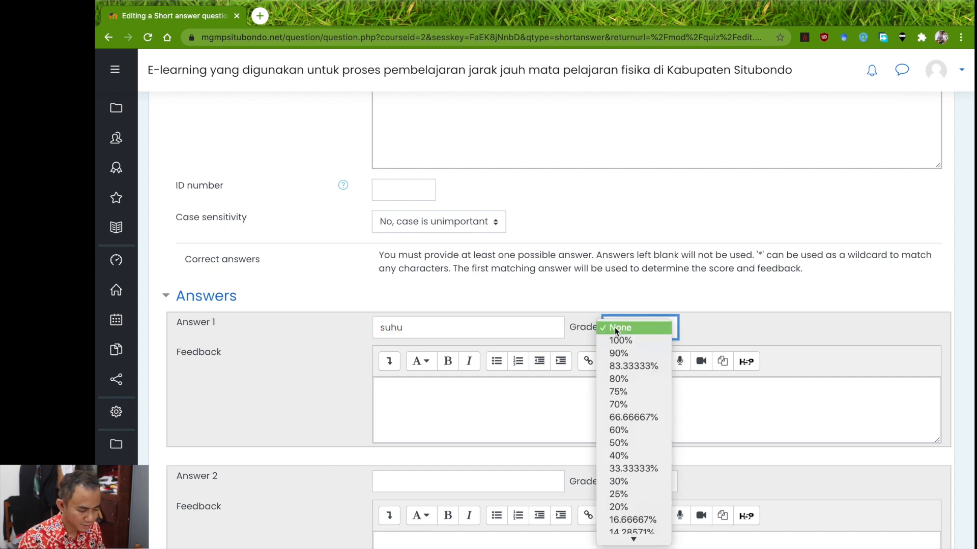
left_click(618, 339)
left_click(731, 329)
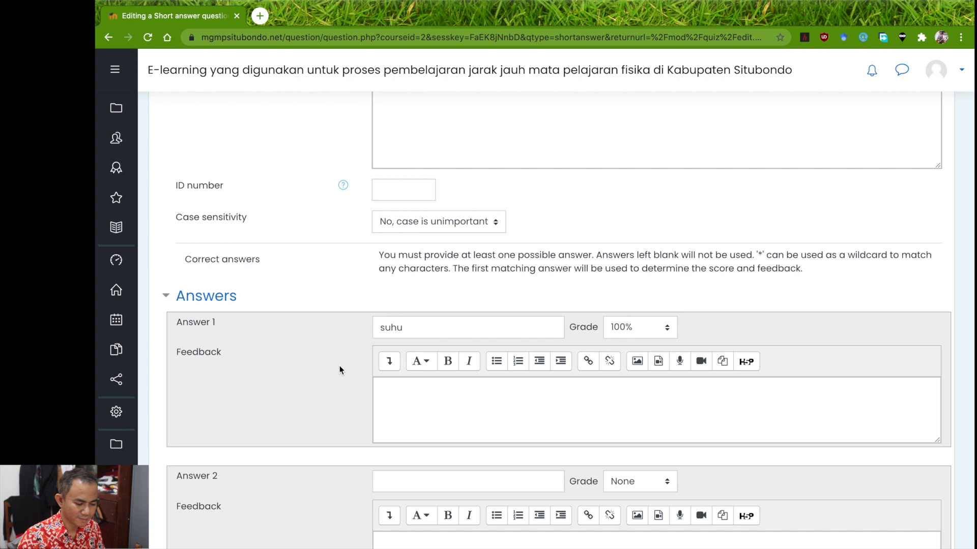
- Keep the case sensitivity at "No, case is unimportant" and save the suhu question to the quiz
scroll(339, 365, "down", 2)
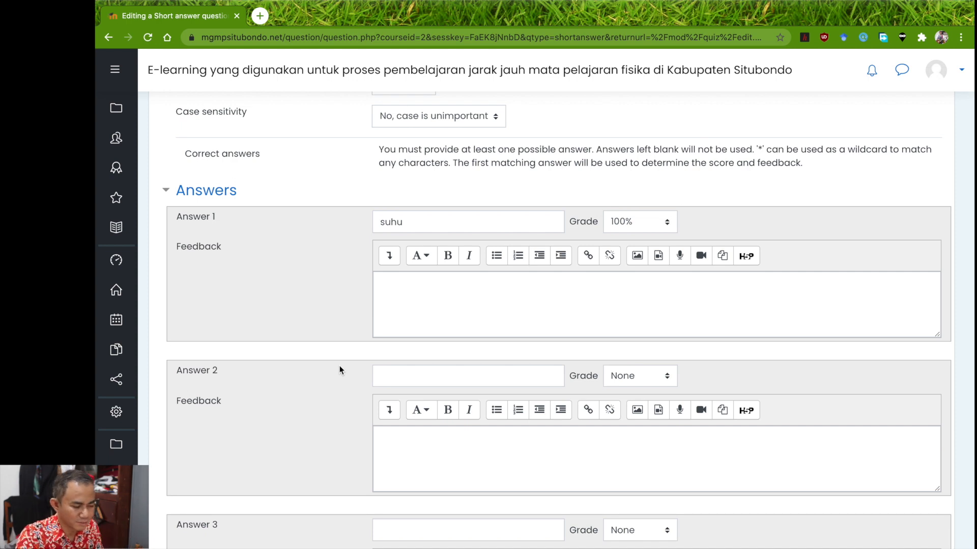
scroll(340, 367, "up", 2)
left_click(446, 179)
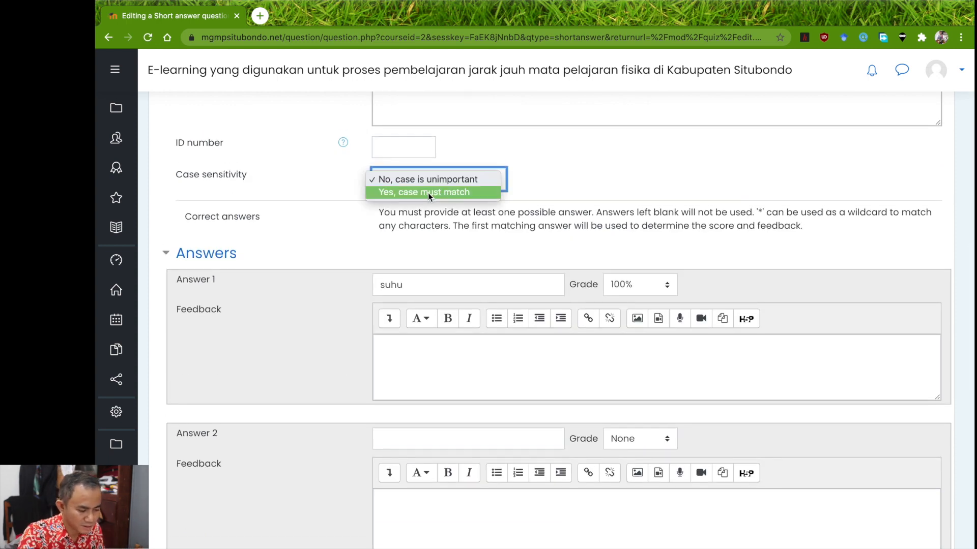
left_click(559, 182)
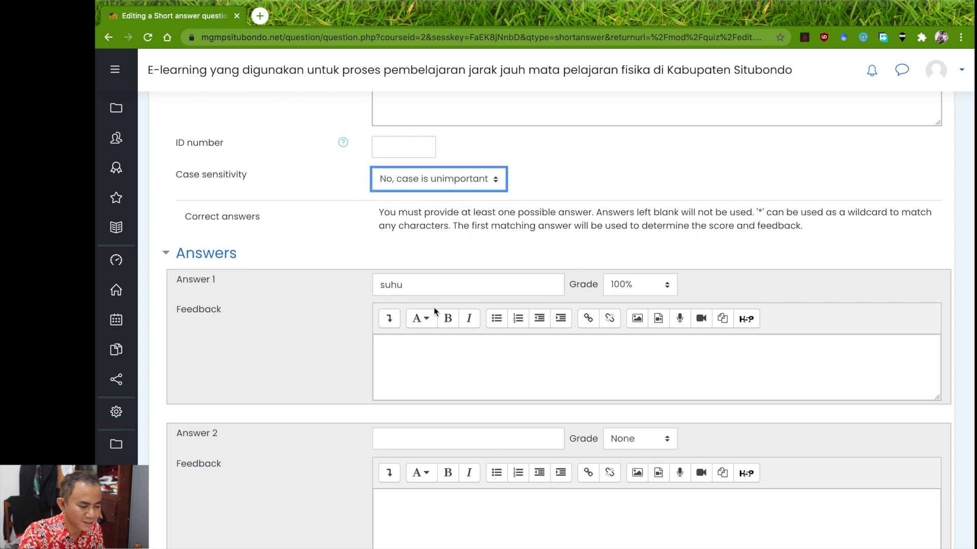
scroll(333, 398, "down", 10)
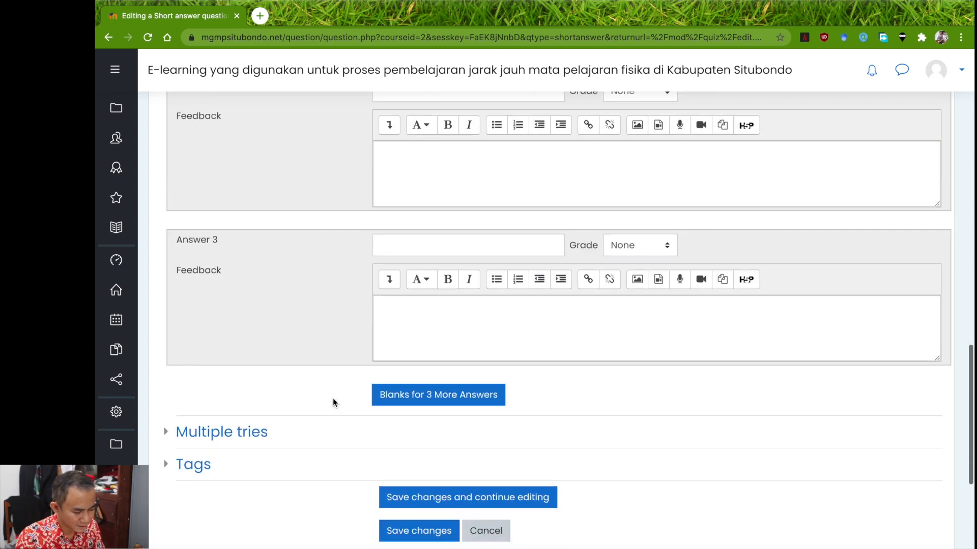
left_click(405, 464)
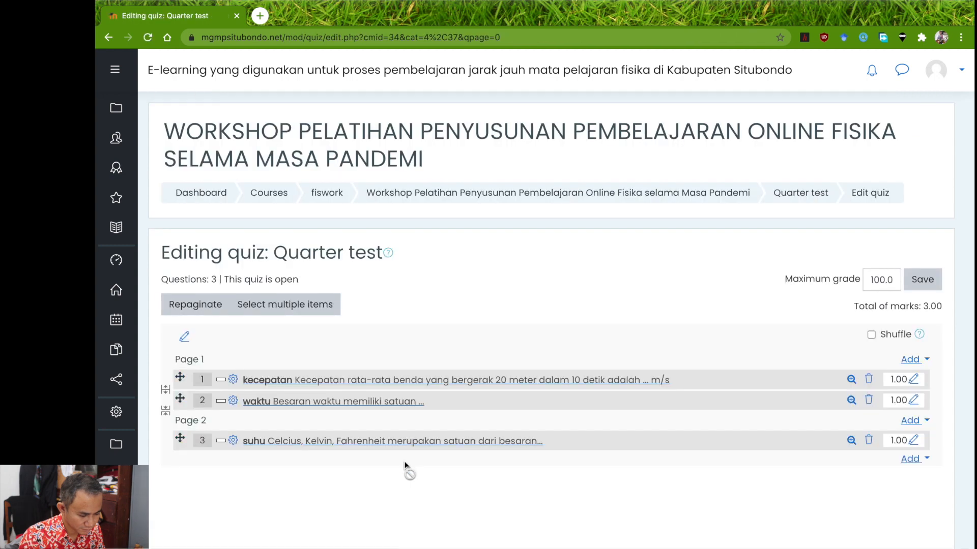
- Reopen the suhu question for editing and add blanks for 3 more answers
scroll(610, 407, "down", 2)
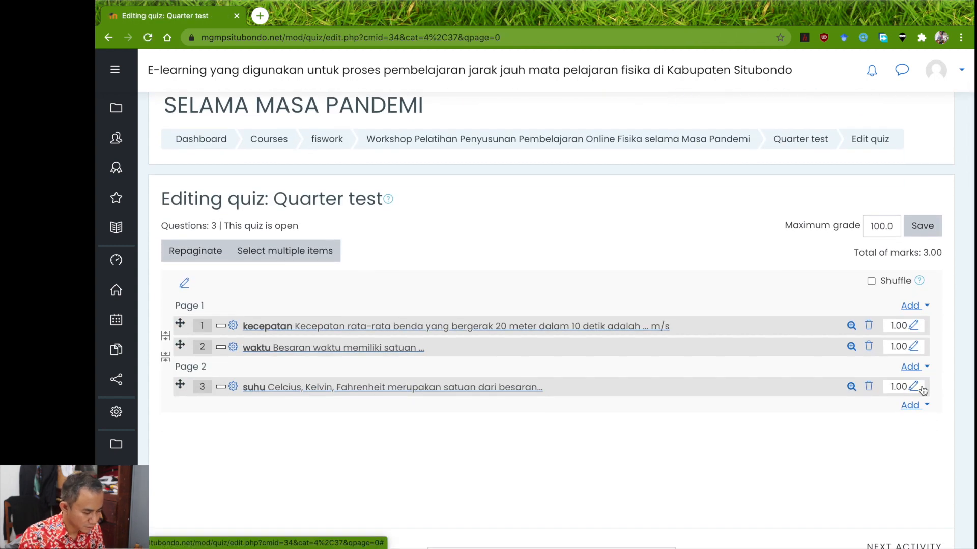
left_click(483, 388)
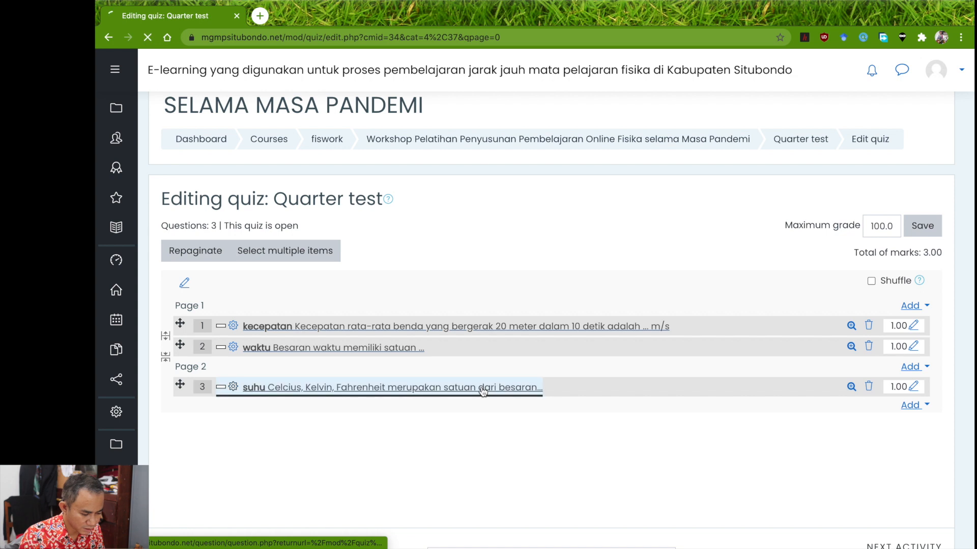
scroll(489, 405, "down", 3)
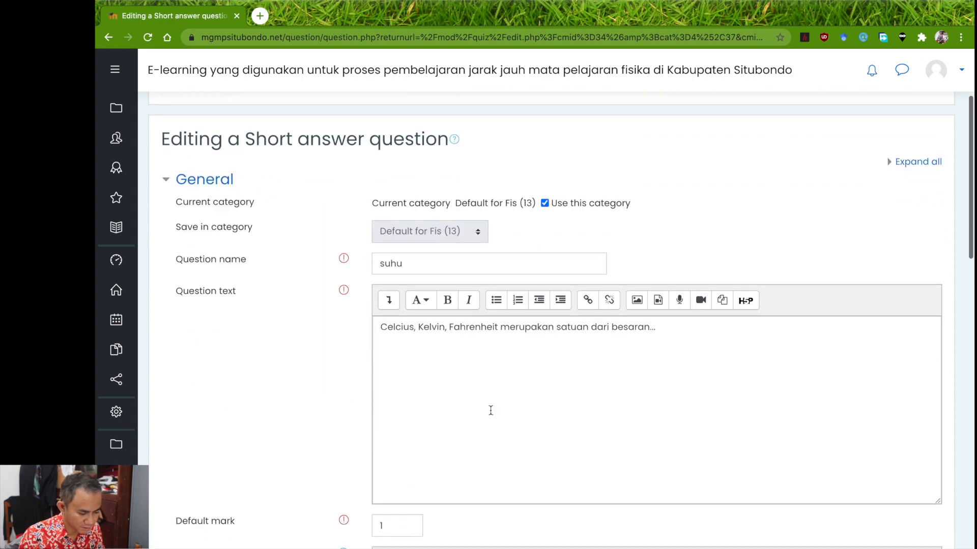
scroll(566, 410, "down", 6)
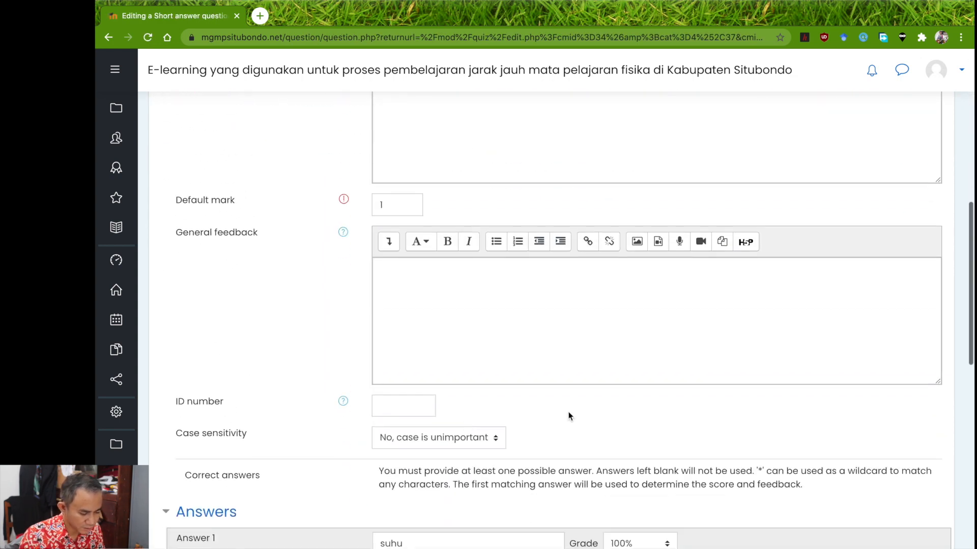
scroll(475, 395, "down", 2)
scroll(461, 438, "down", 3)
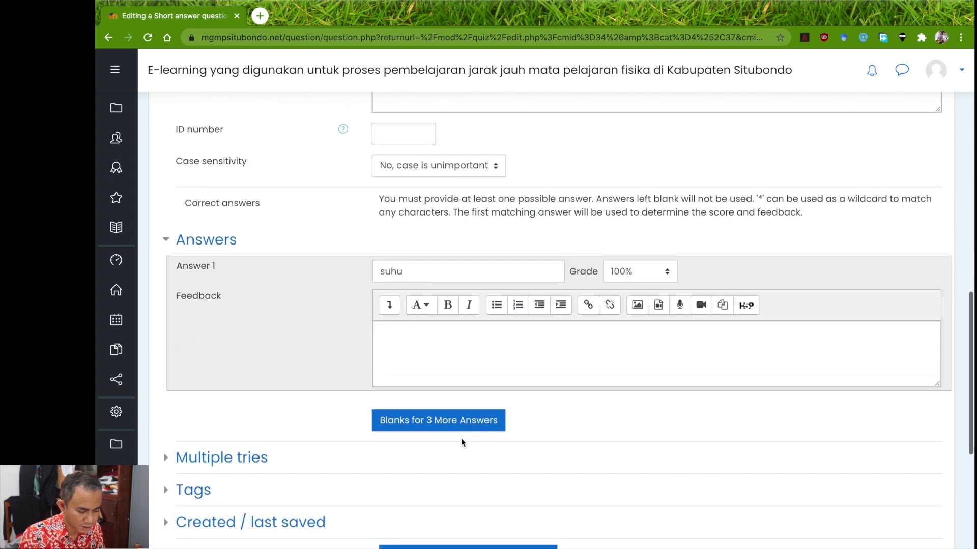
left_click(459, 426)
- Enter "panas" as Answer 2 with a grade of 50% and save the changes to the suhu question
scroll(423, 476, "down", 10)
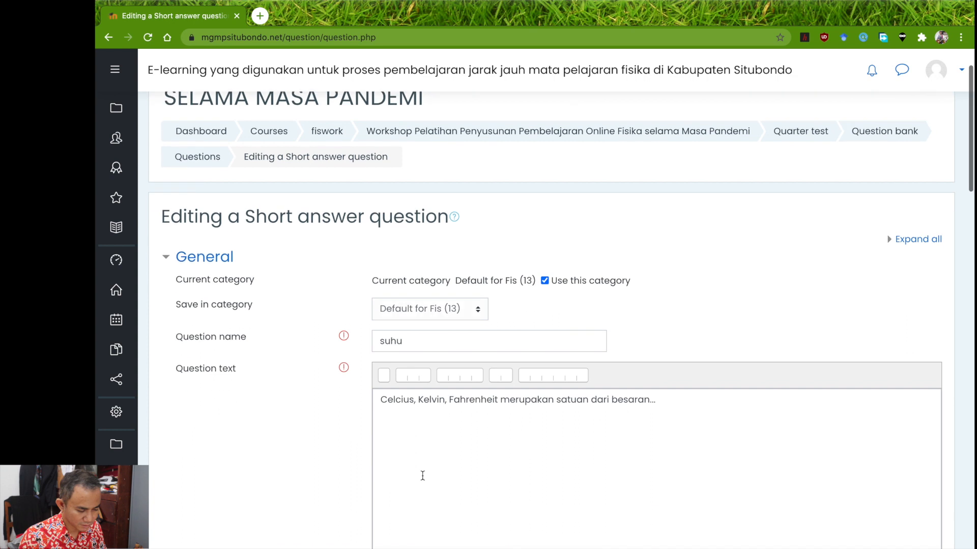
scroll(422, 475, "down", 6)
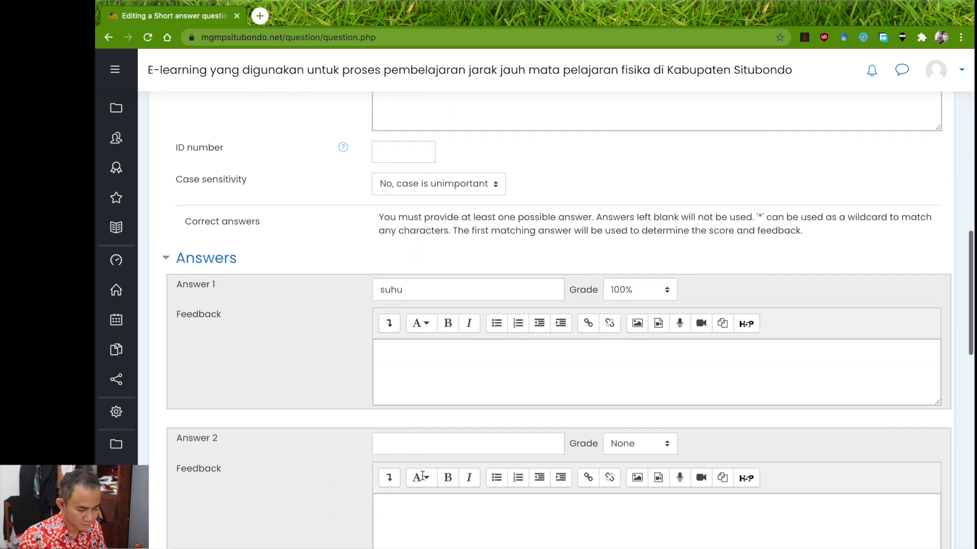
left_click(437, 349)
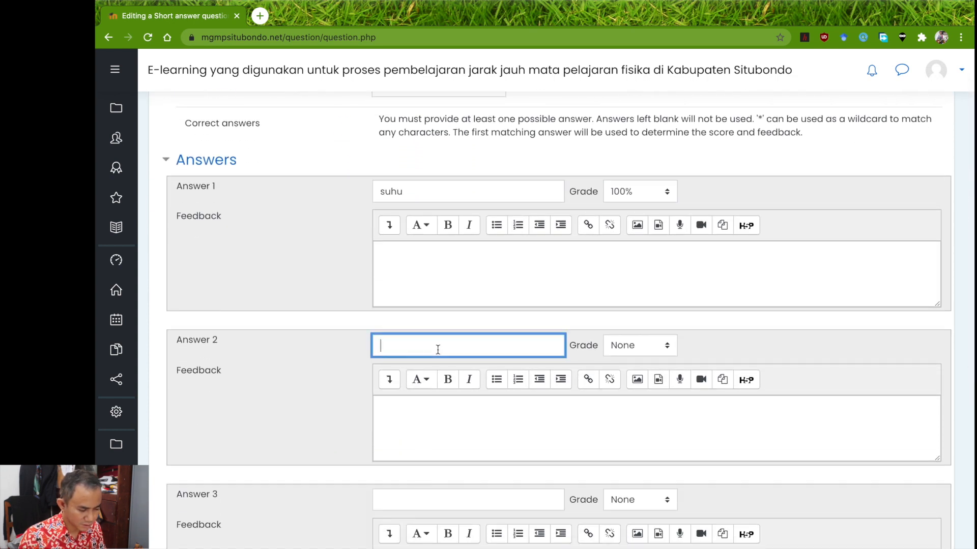
type("panas")
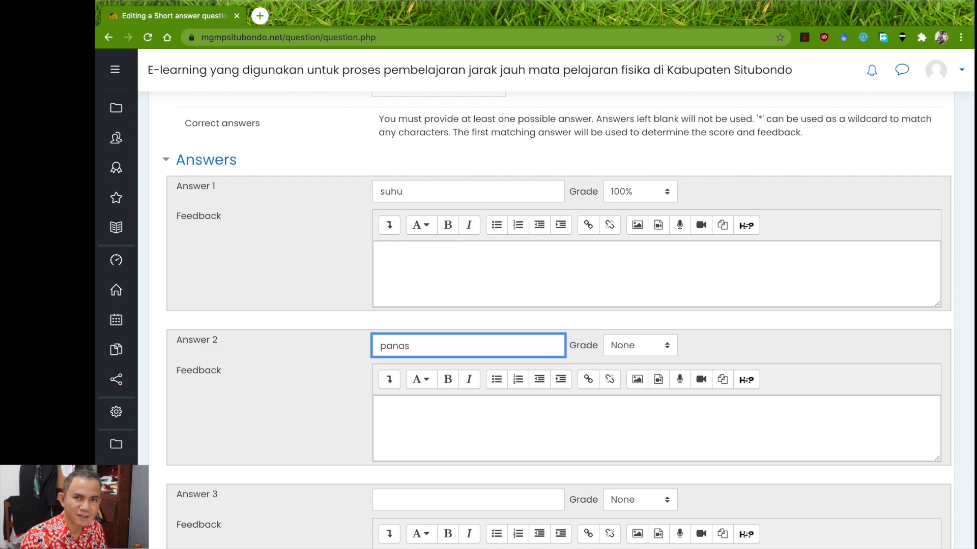
left_click(623, 345)
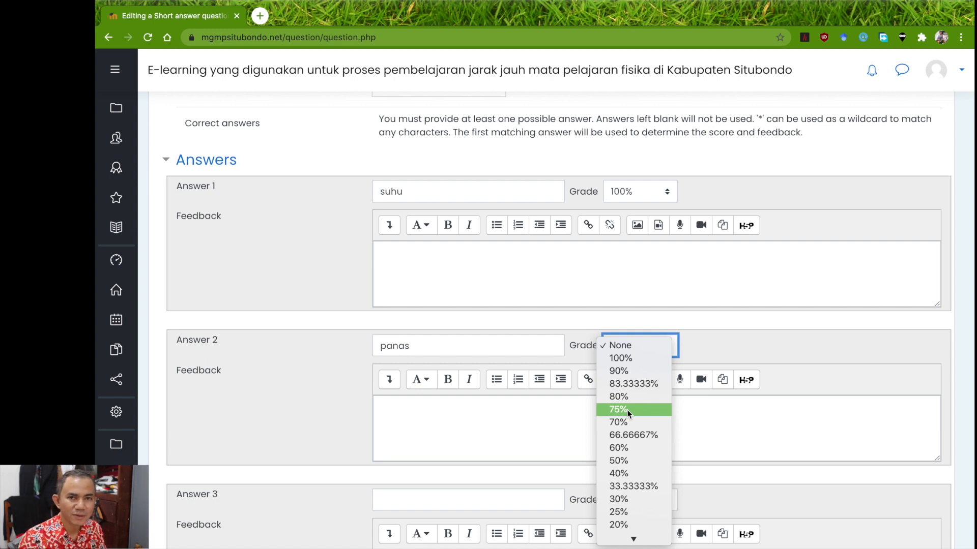
left_click(629, 460)
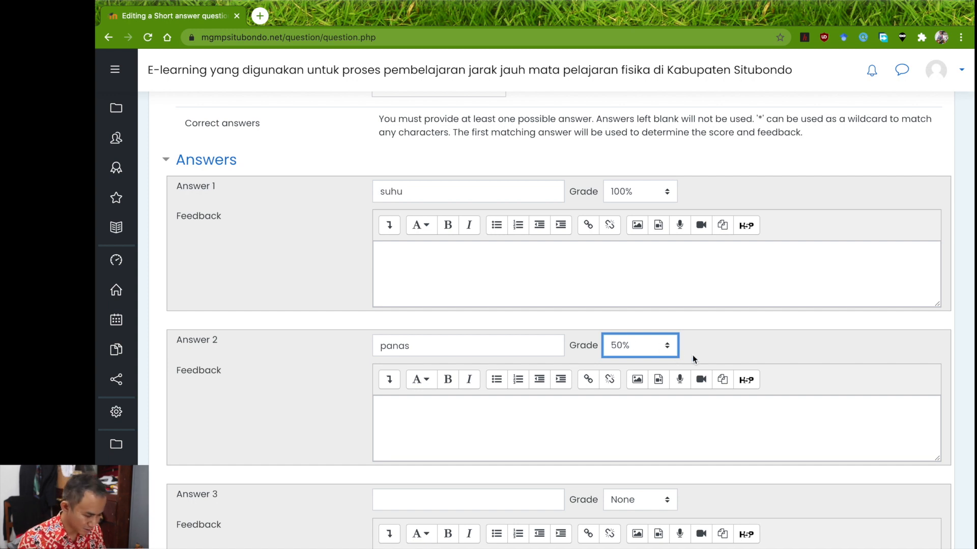
left_click(692, 358)
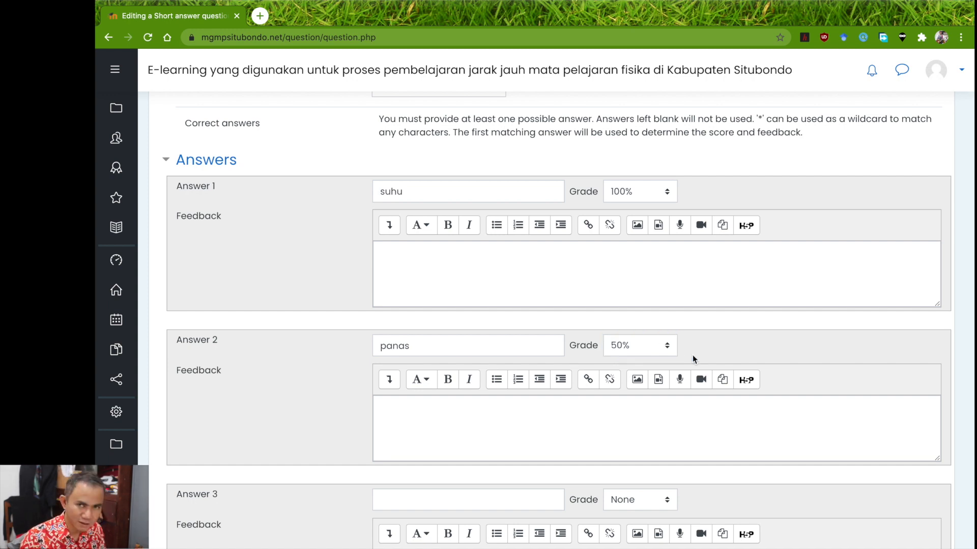
scroll(692, 356, "down", 10)
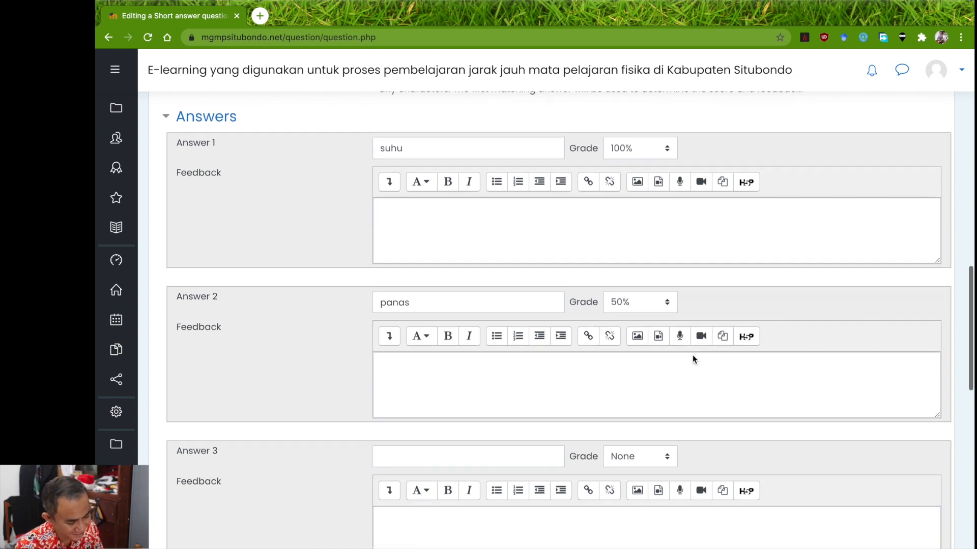
left_click(419, 515)
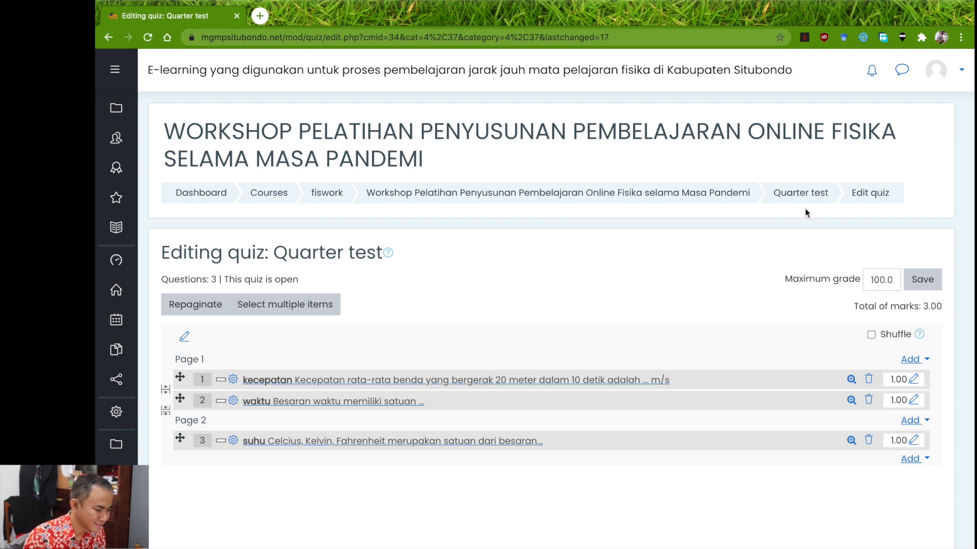
- Start an attempt of the Quarter test quiz, answer 2 to question 1 and s to question 2, and continue to question 3
left_click(802, 199)
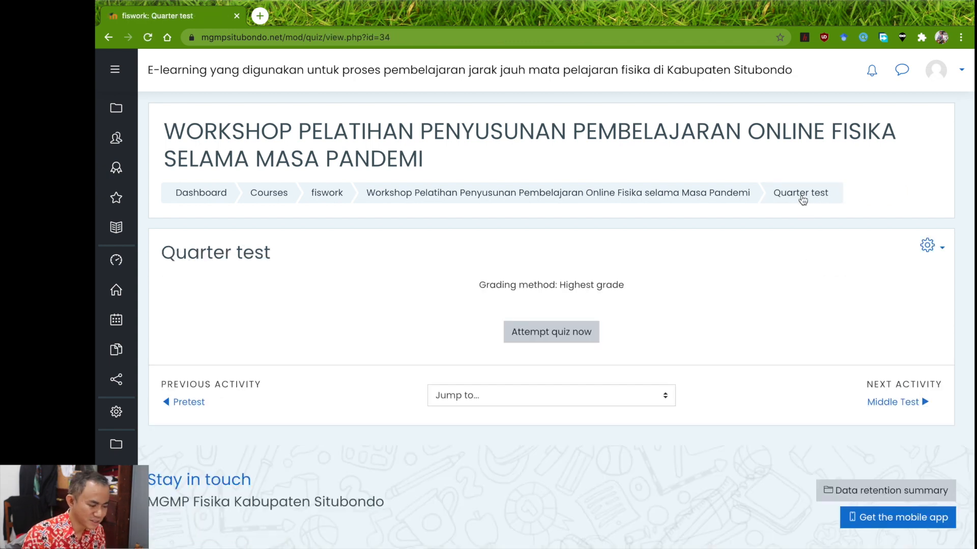
left_click(580, 332)
scroll(344, 342, "down", 2)
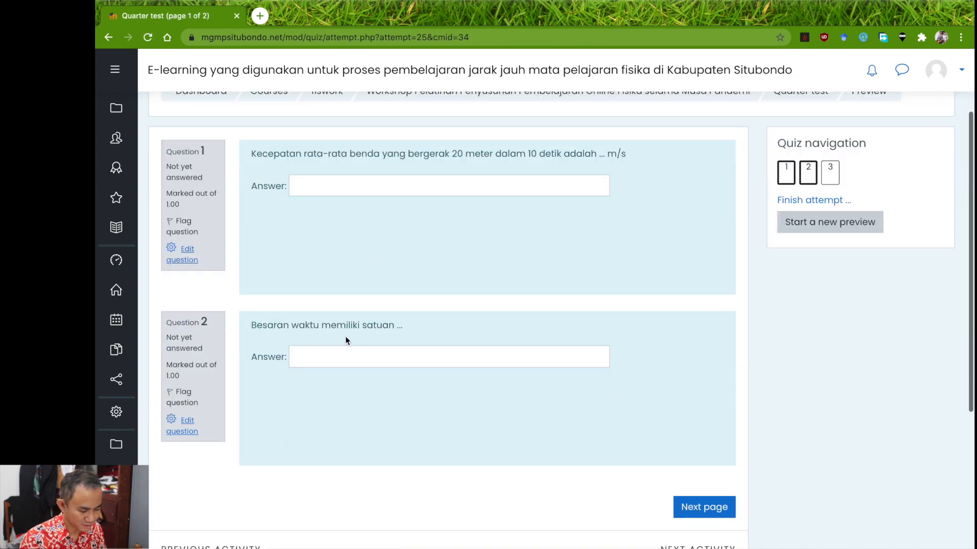
left_click(356, 186)
left_click(332, 357)
type("s")
scroll(426, 380, "down", 1)
left_click(691, 450)
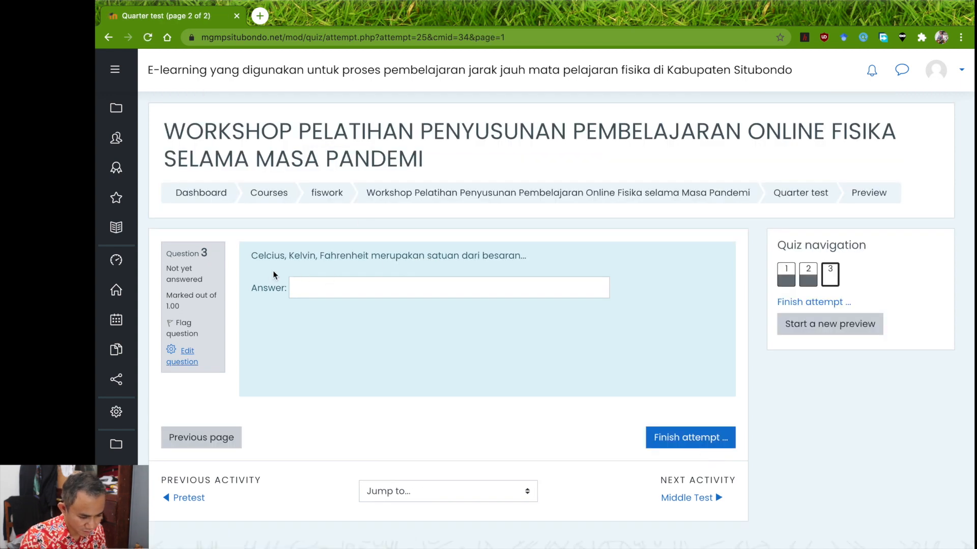
- Answer question 3 with "panas", finish the attempt and confirm submitting all answers
left_click(333, 286)
type("panas")
left_click(696, 439)
scroll(487, 420, "down", 2)
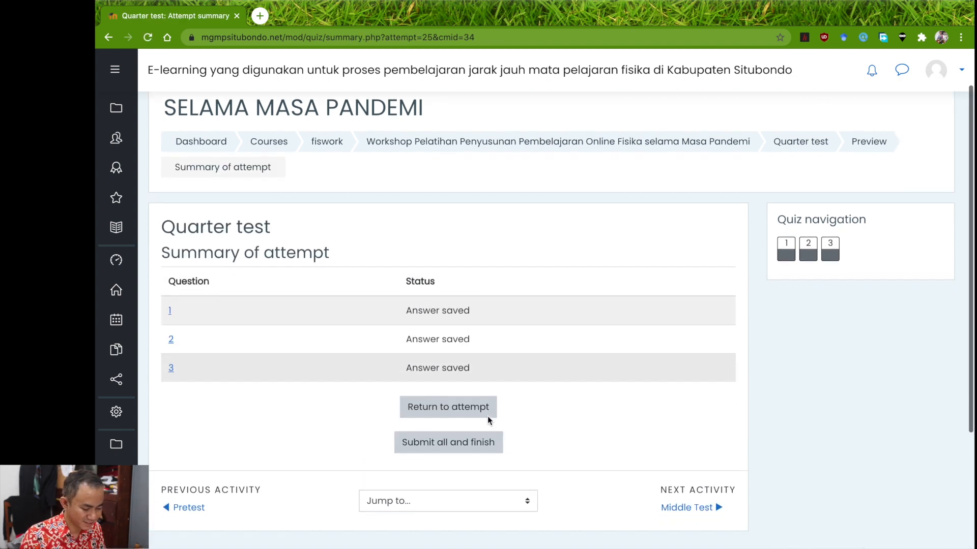
left_click(449, 437)
left_click(507, 383)
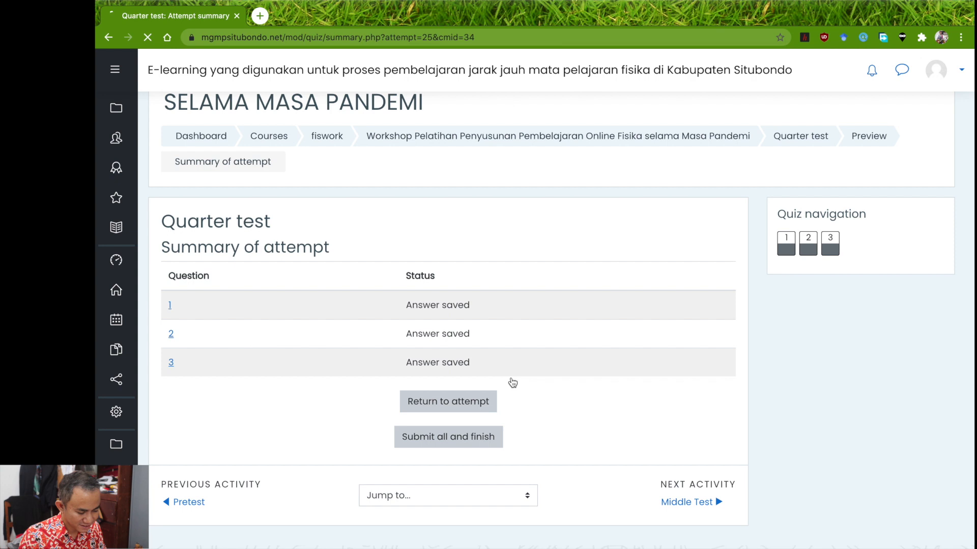
- Review the marks and correct answers for all three questions of the submitted attempt, and finish the review
scroll(512, 383, "down", 3)
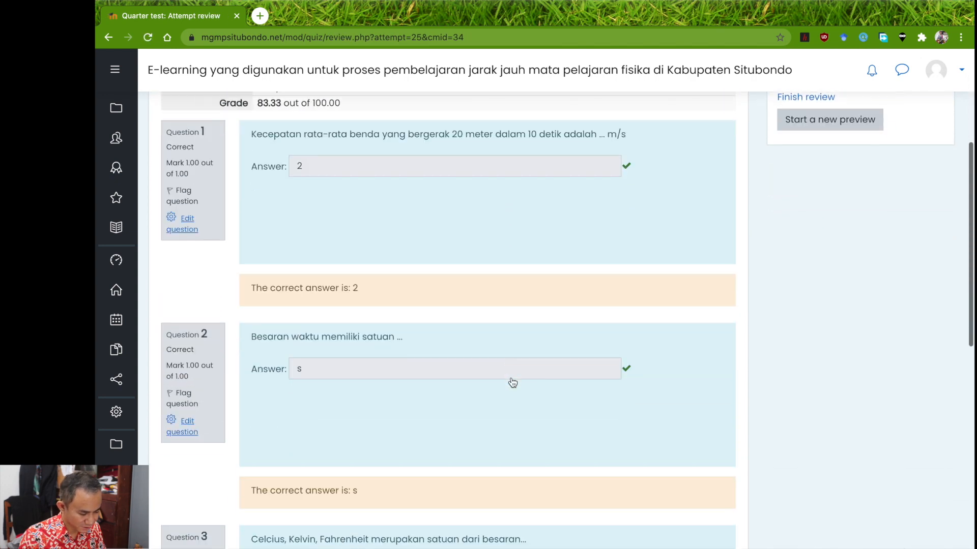
scroll(613, 436, "down", 5)
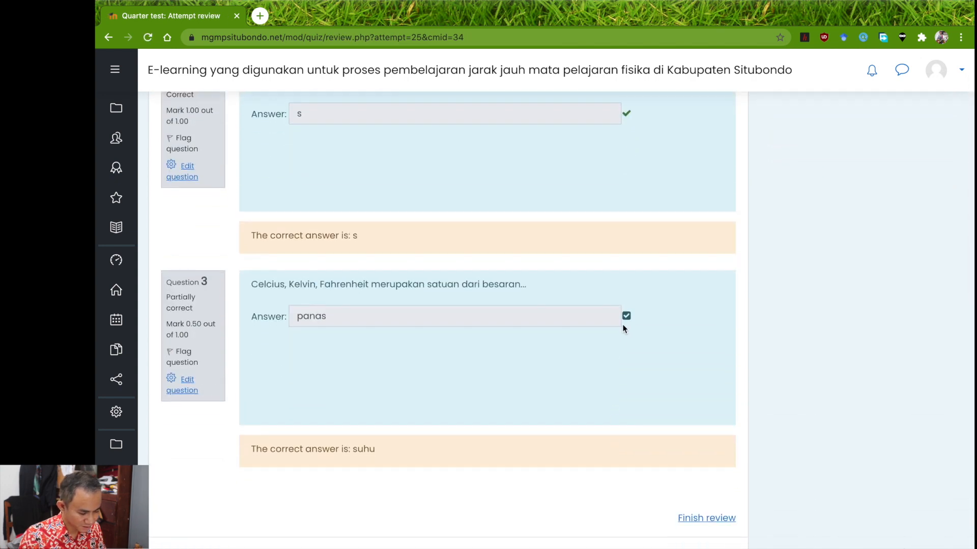
scroll(561, 424, "up", 1)
scroll(609, 265, "up", 10)
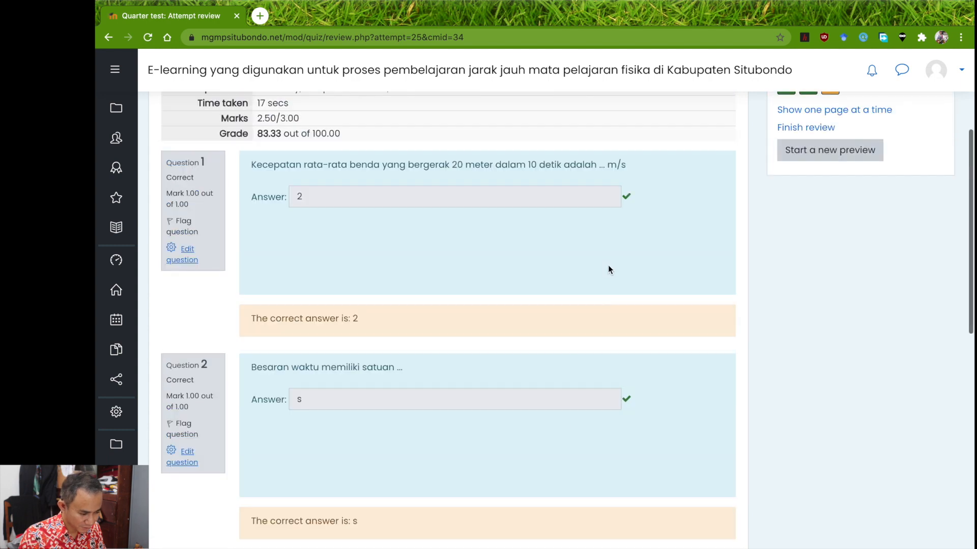
scroll(611, 395, "down", 12)
scroll(609, 395, "down", 2)
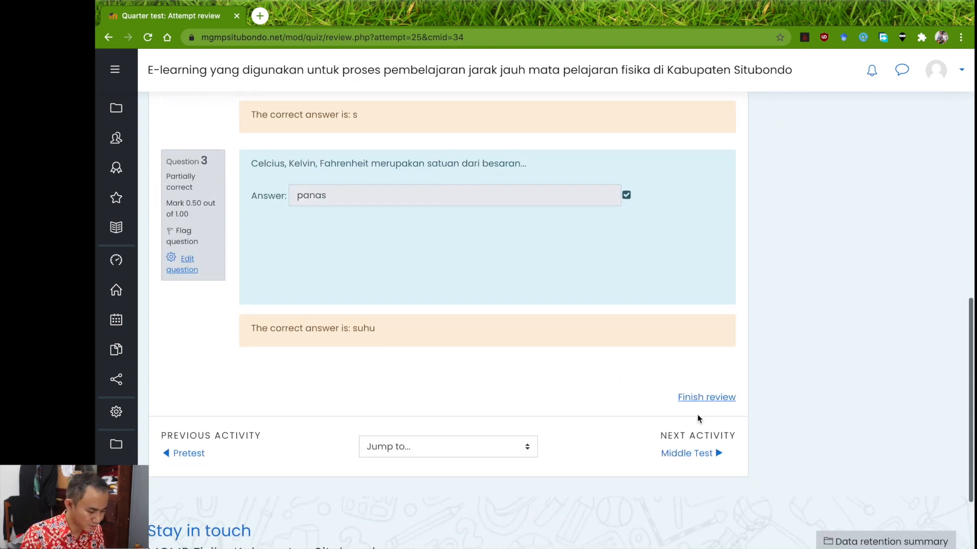
left_click(696, 398)
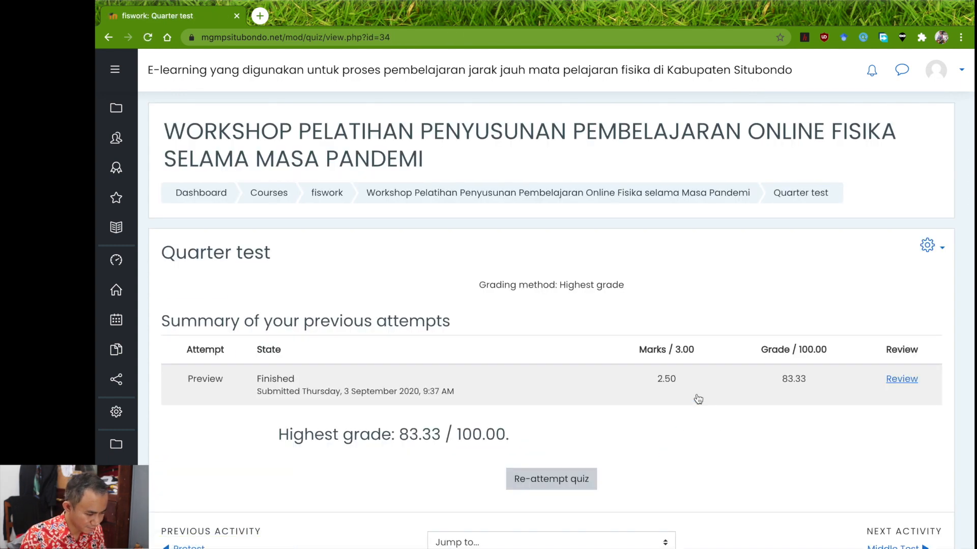